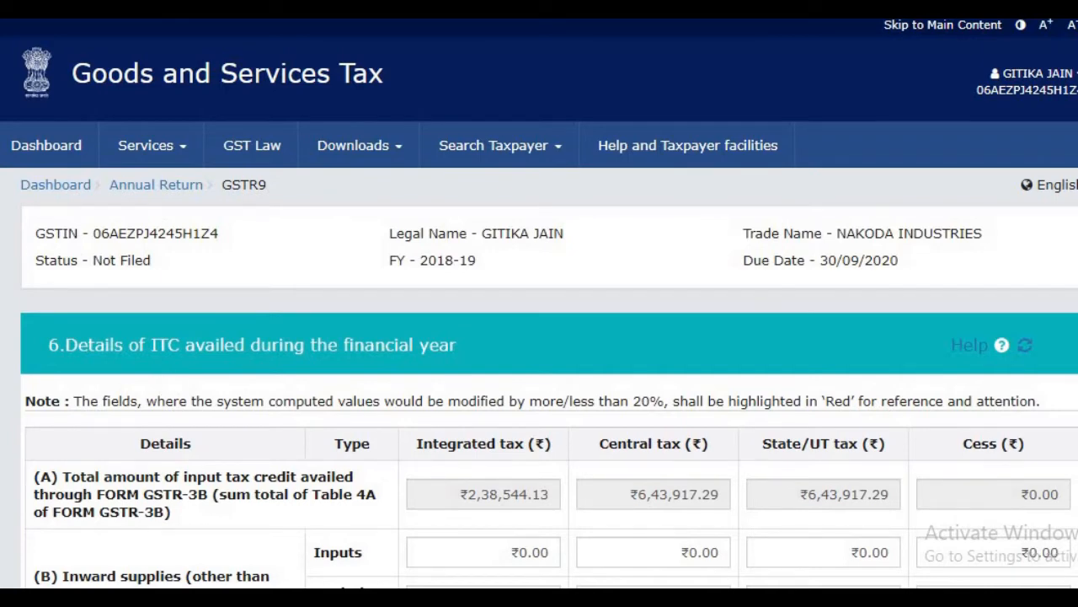
# Step: Examine Table 6 of GSTR-9, from the total ITC availed through GSTR-3B in row (A) down to the ITC reclaimed in row (H)
pyautogui.scroll(-4, 540, 303)
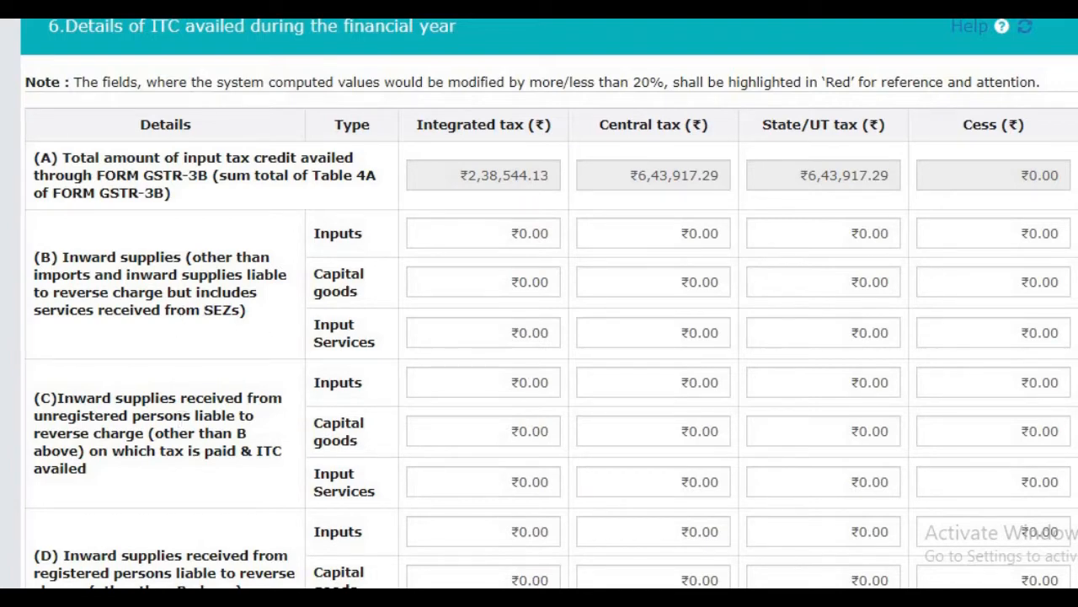
pyautogui.scroll(-4, 549, 303)
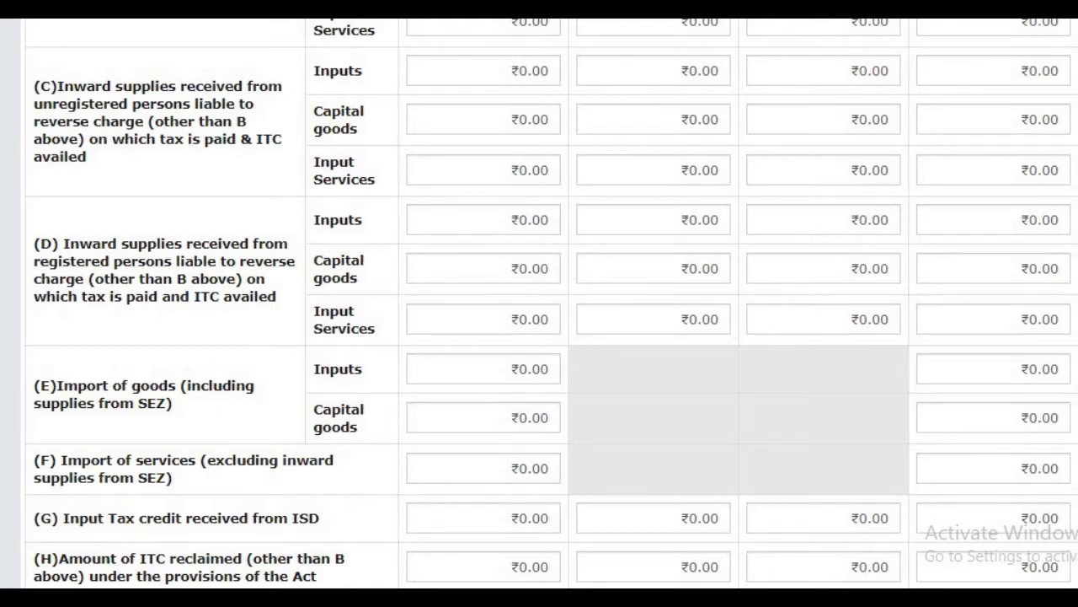
pyautogui.scroll(4, 96, 296)
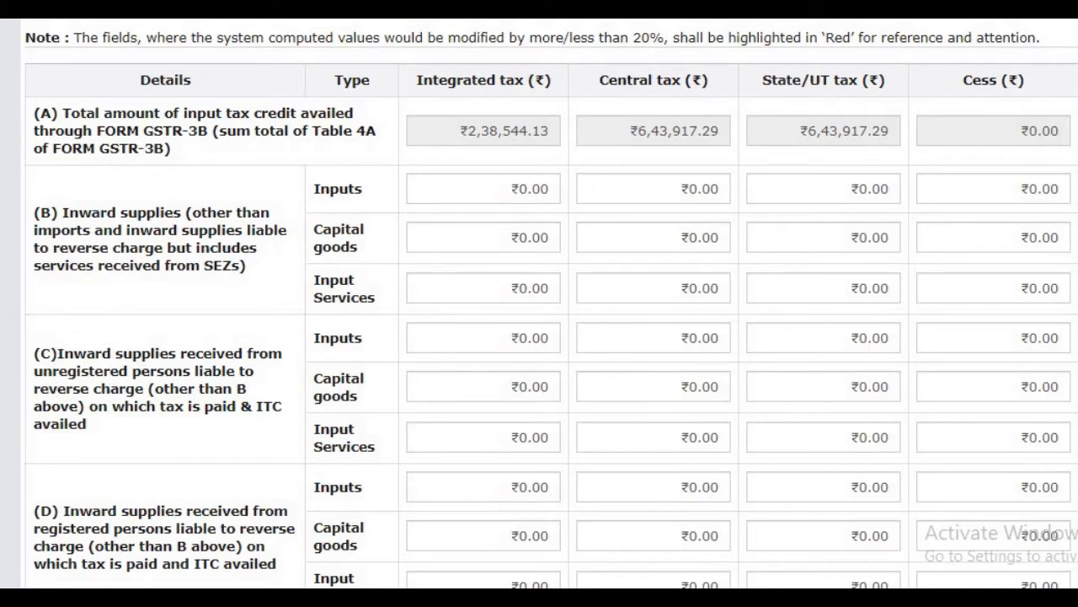
pyautogui.scroll(-3, 343, 360)
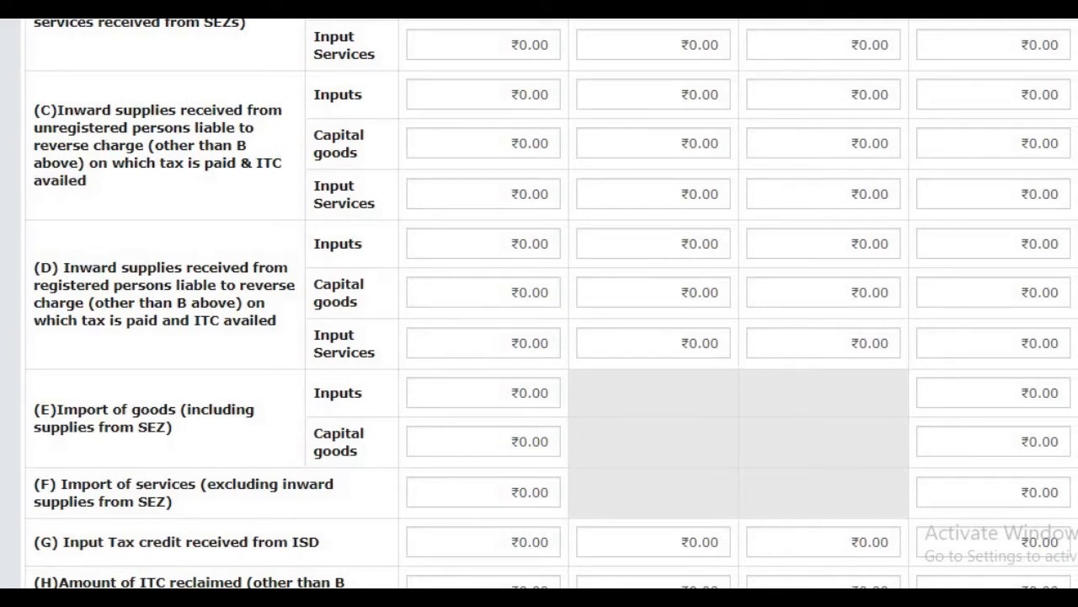
pyautogui.scroll(5, 556, 331)
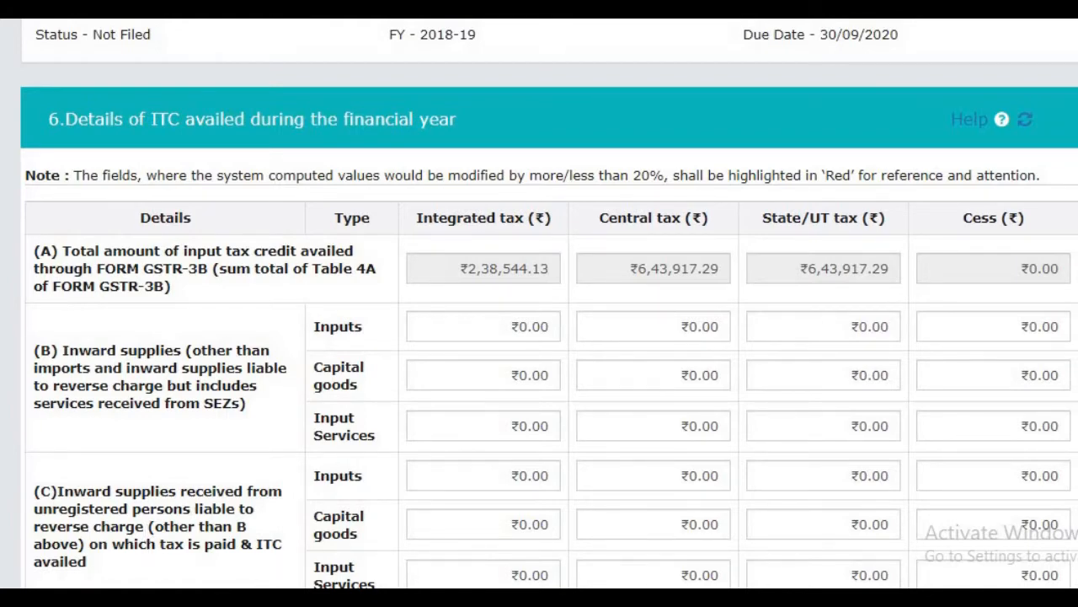
# Step: Check the Table 6 input, capital goods and services split against the optional-field notes on Notification No. 56/2019 in Word
pyautogui.scroll(-3, 614, 261)
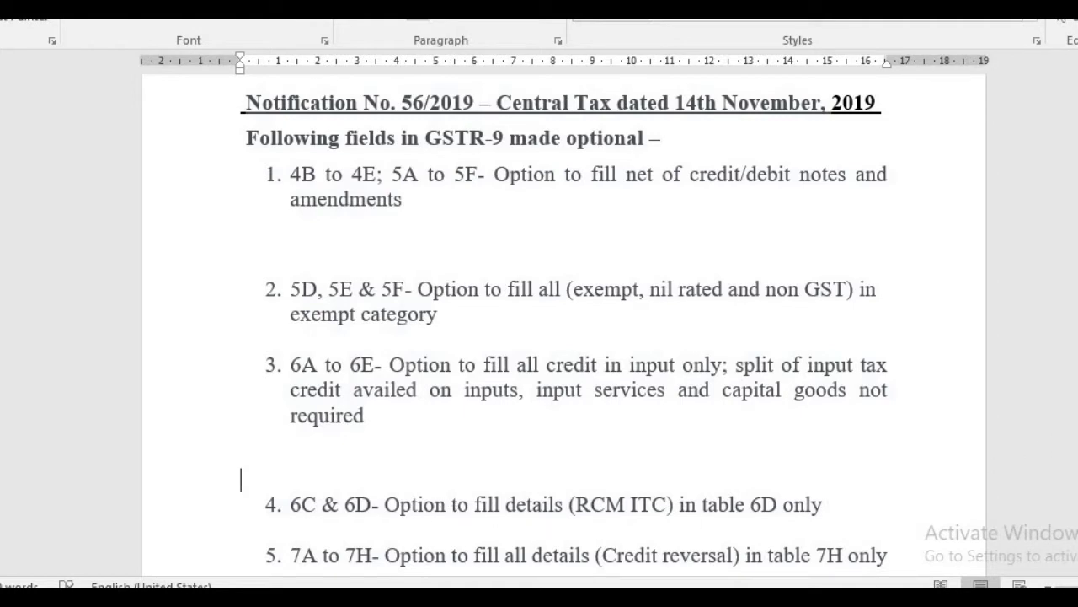
pyautogui.scroll(-2, 564, 320)
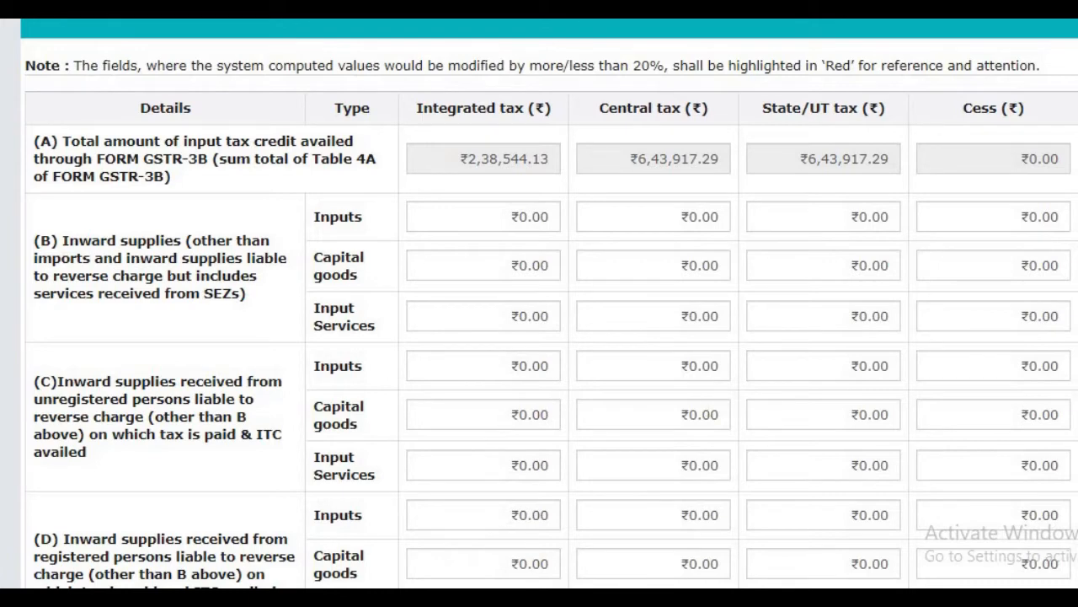
pyautogui.scroll(-1, 494, 306)
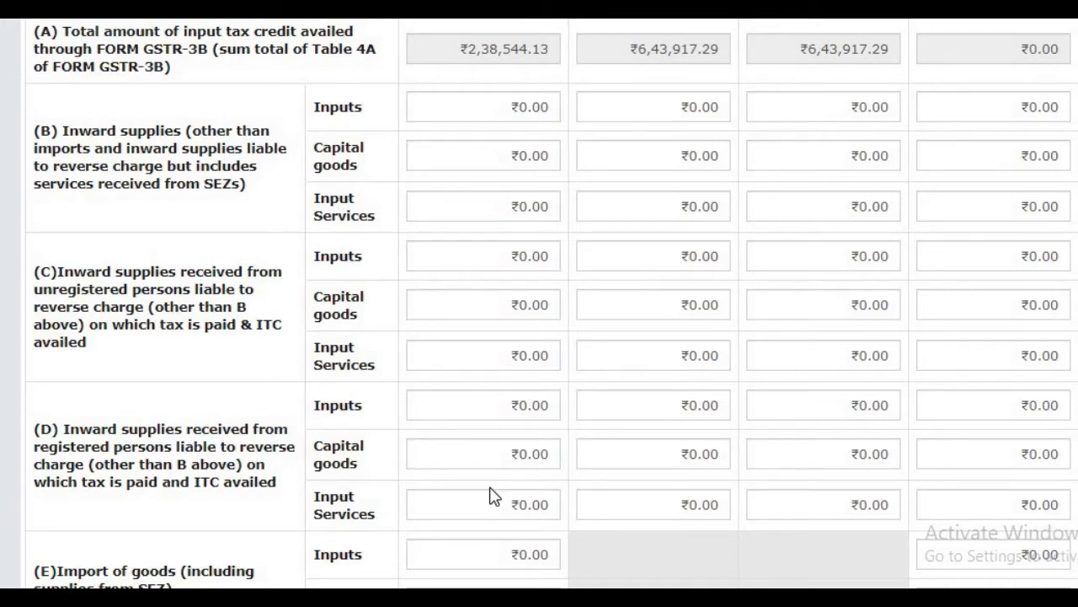
pyautogui.hotkey('alt', 'Tab')
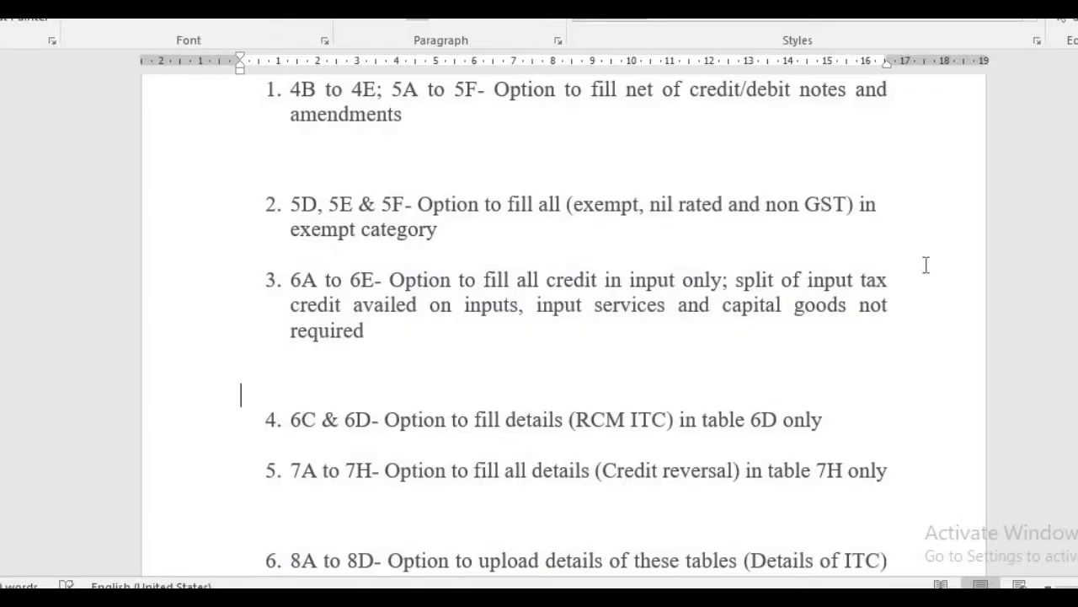
pyautogui.scroll(4, 556, 328)
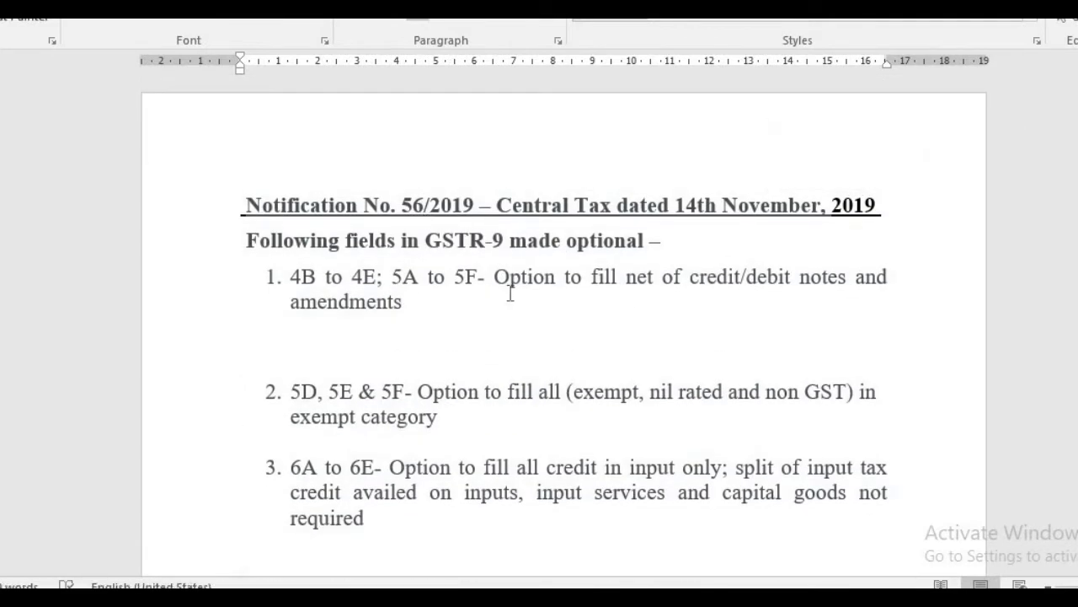
pyautogui.hotkey('alt', 'Tab')
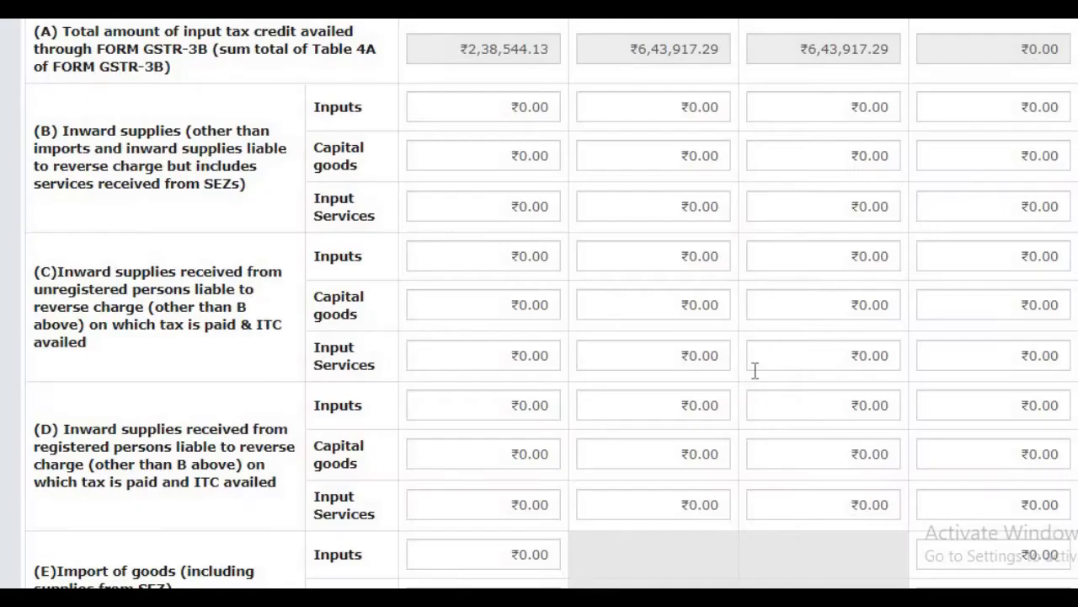
# Step: Examine the remaining Table 6 rows down to total ITC availed in row (O), including the transition credits, dismissing the battery notification
pyautogui.scroll(-3, 380, 261)
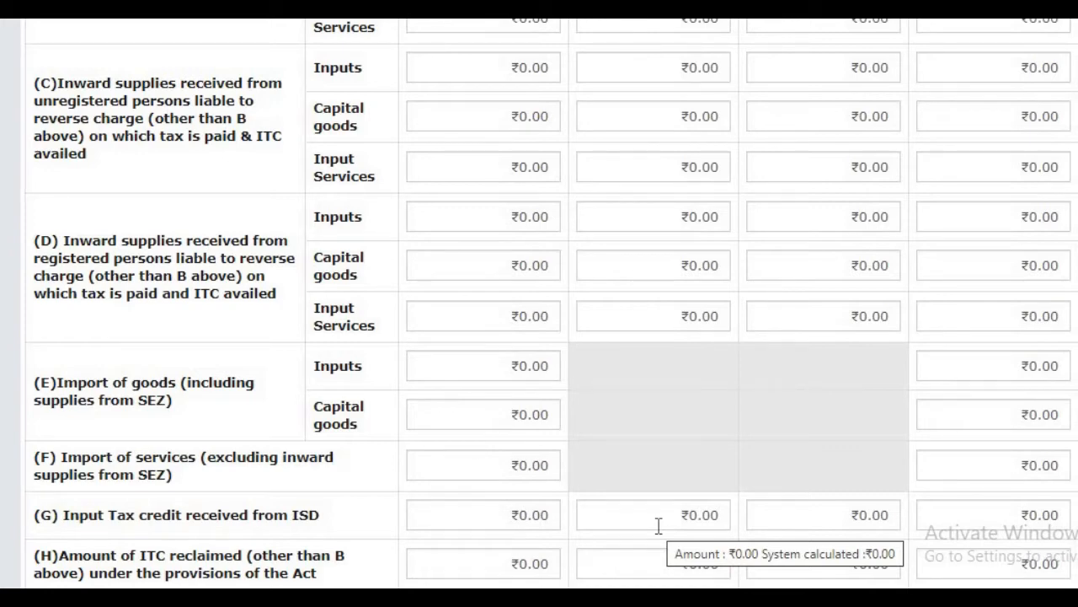
pyautogui.scroll(-2, 539, 337)
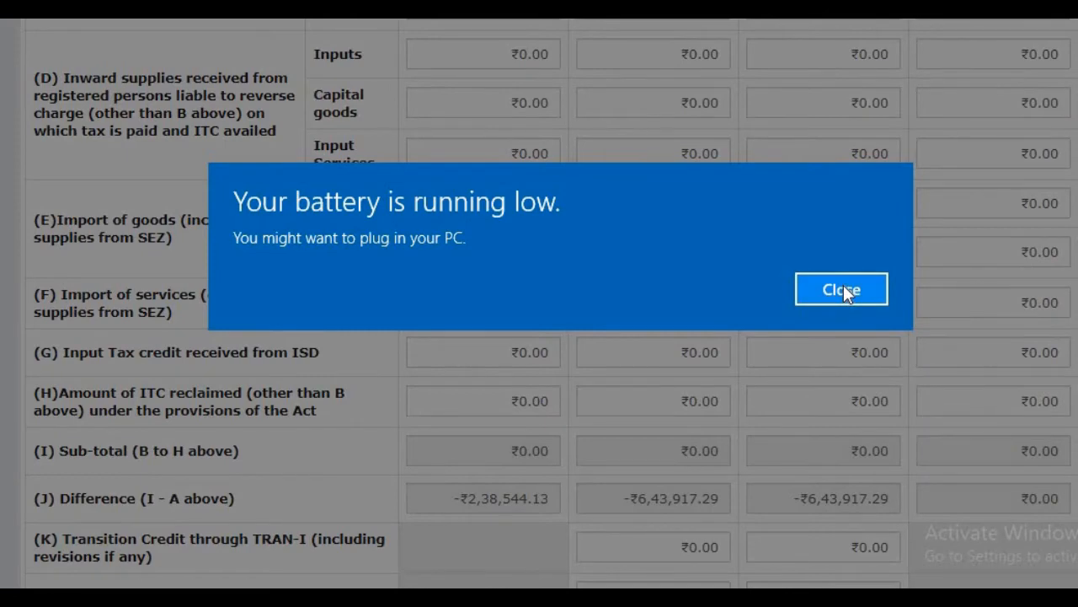
pyautogui.click(843, 289)
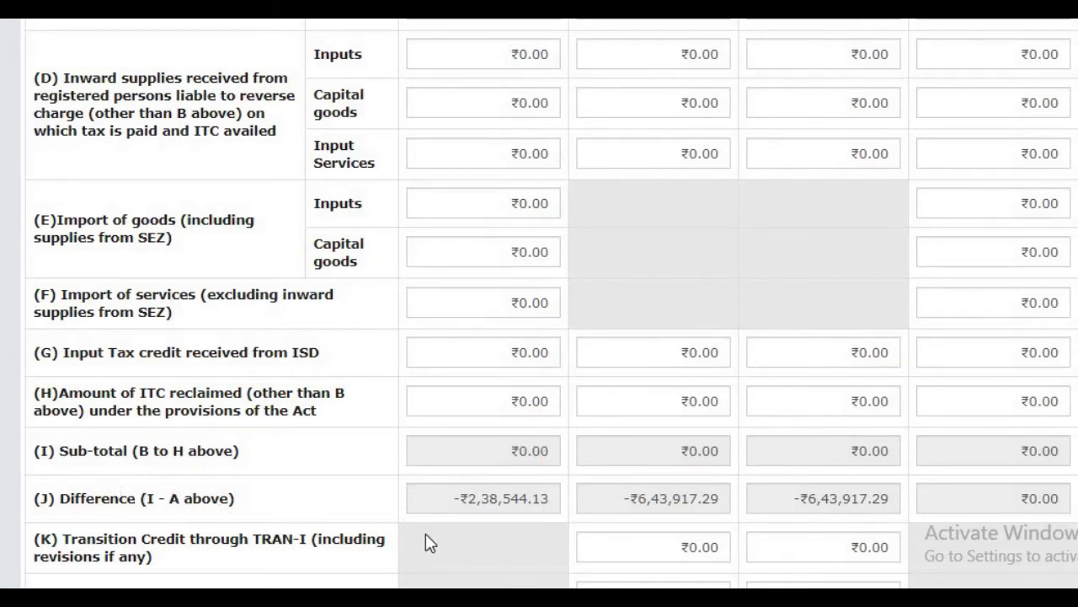
pyautogui.scroll(-4, 552, 304)
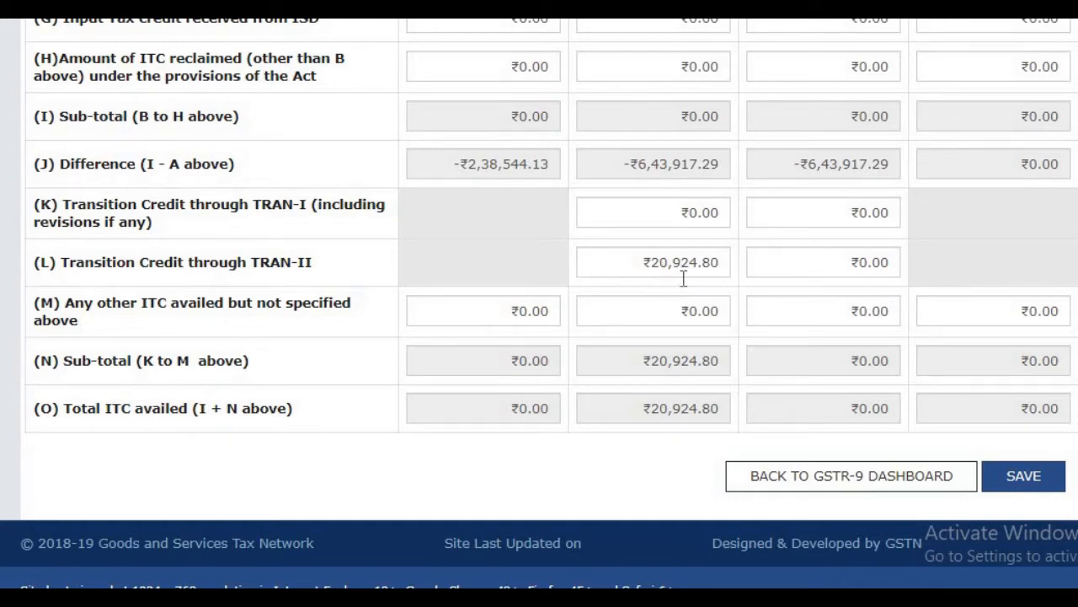
# Step: For Inputs in row (B) of Table 6, enter 238544 integrated tax, 643917 central tax and 643917 State/UT tax
pyautogui.moveTo(690, 279)
pyautogui.scroll(4, 539, 303)
pyautogui.scroll(6, 687, 227)
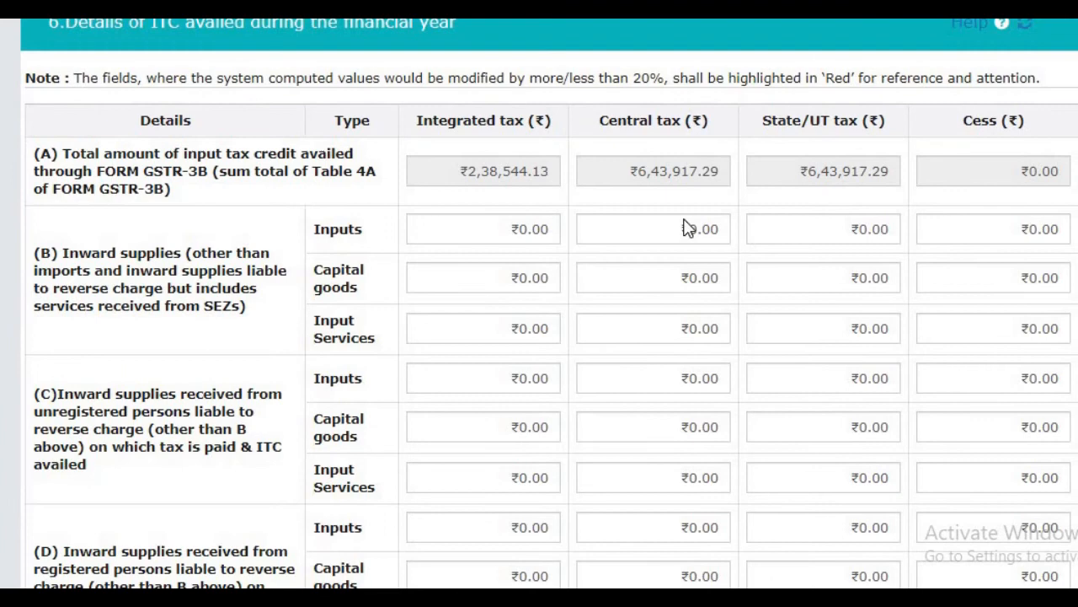
pyautogui.click(465, 233)
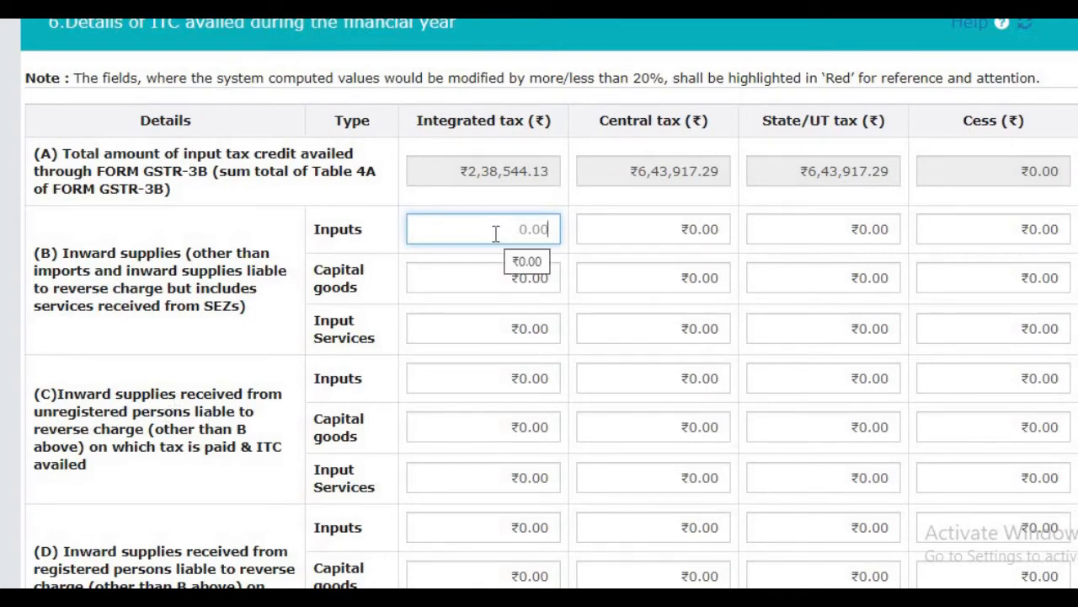
pyautogui.write('2,38,')
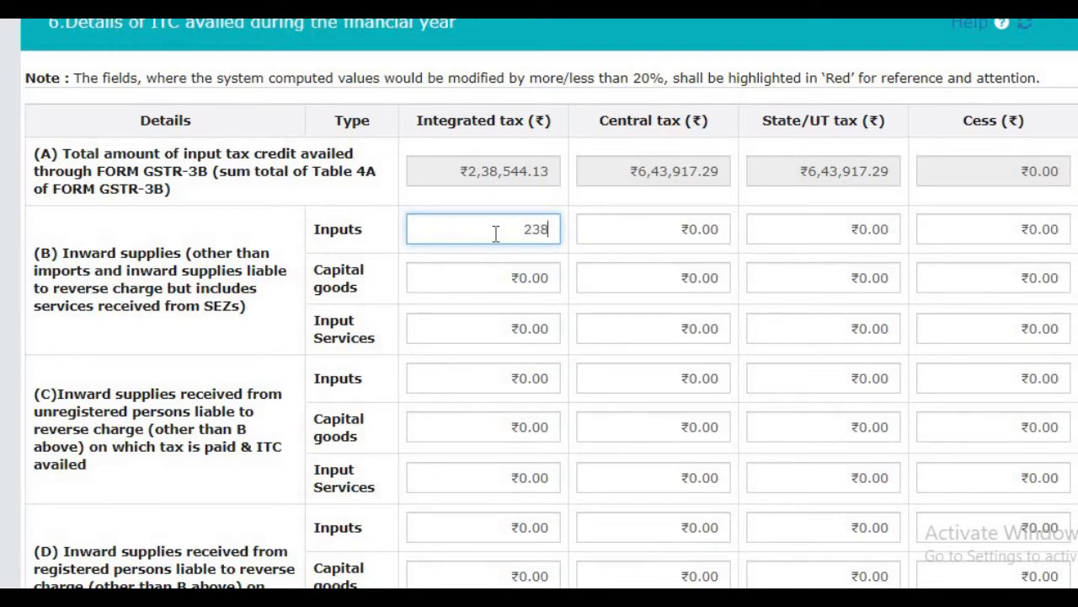
pyautogui.write('544')
pyautogui.press('Tab')
pyautogui.write('6')
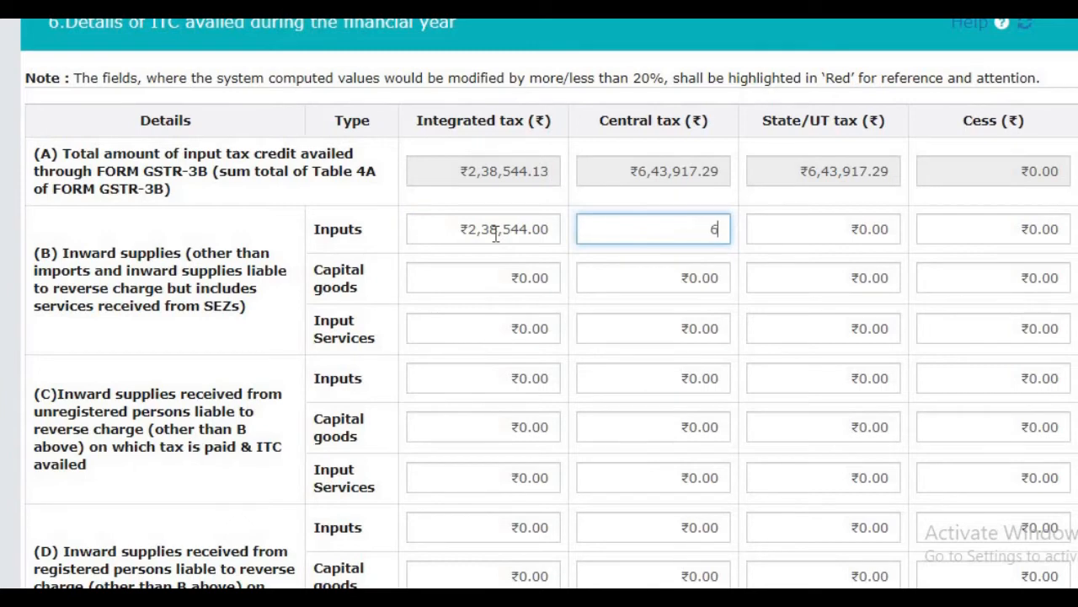
pyautogui.write('43917')
pyautogui.press('Tab')
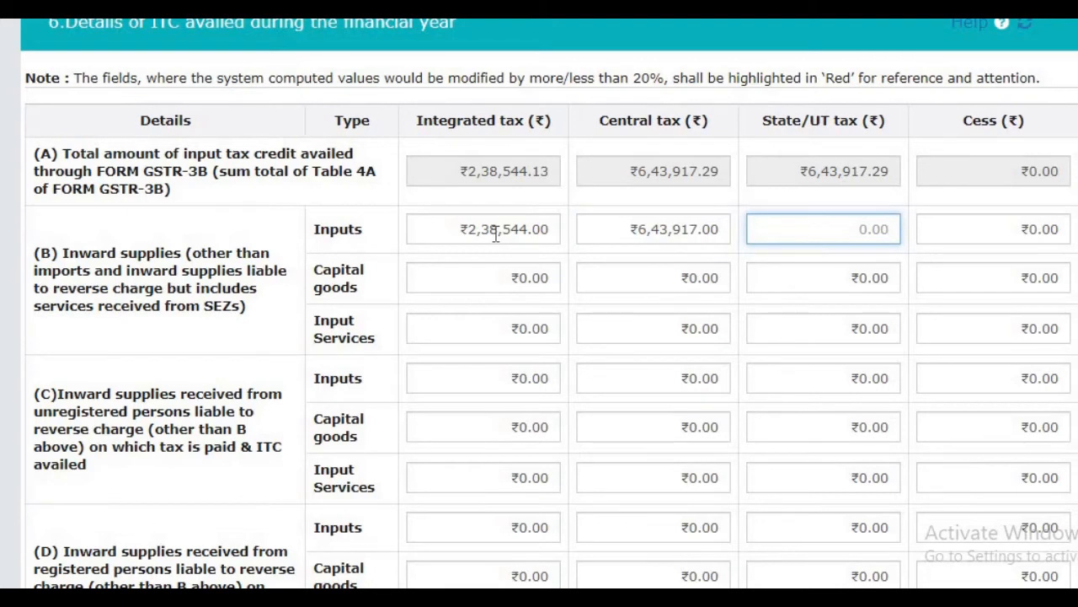
pyautogui.write('643917')
# Step: Save the Table 6 ITC details and confirm the save
pyautogui.scroll(-10, 496, 236)
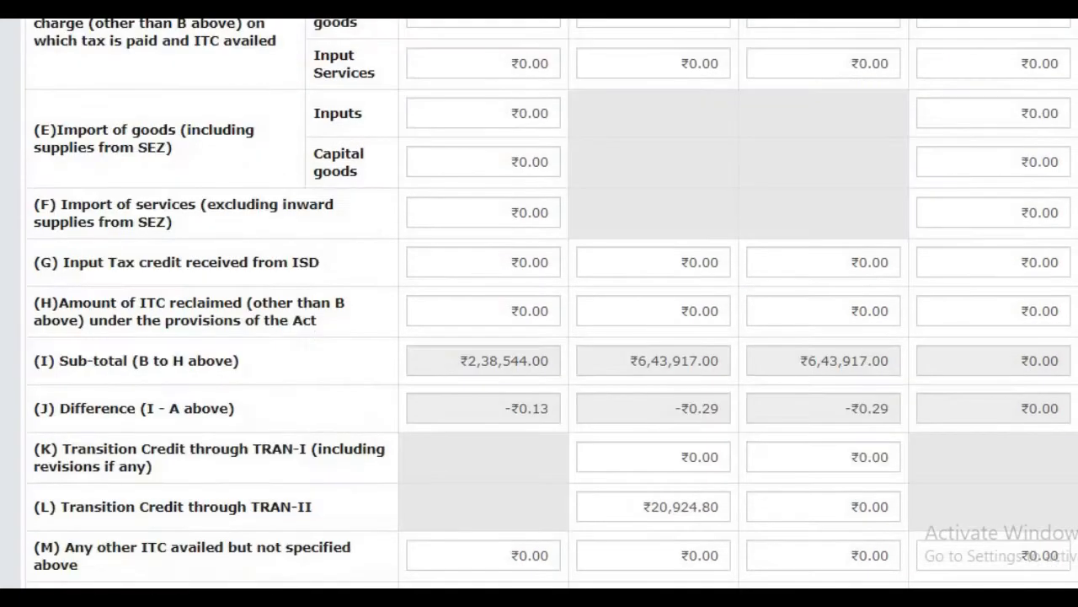
pyautogui.click(1015, 459)
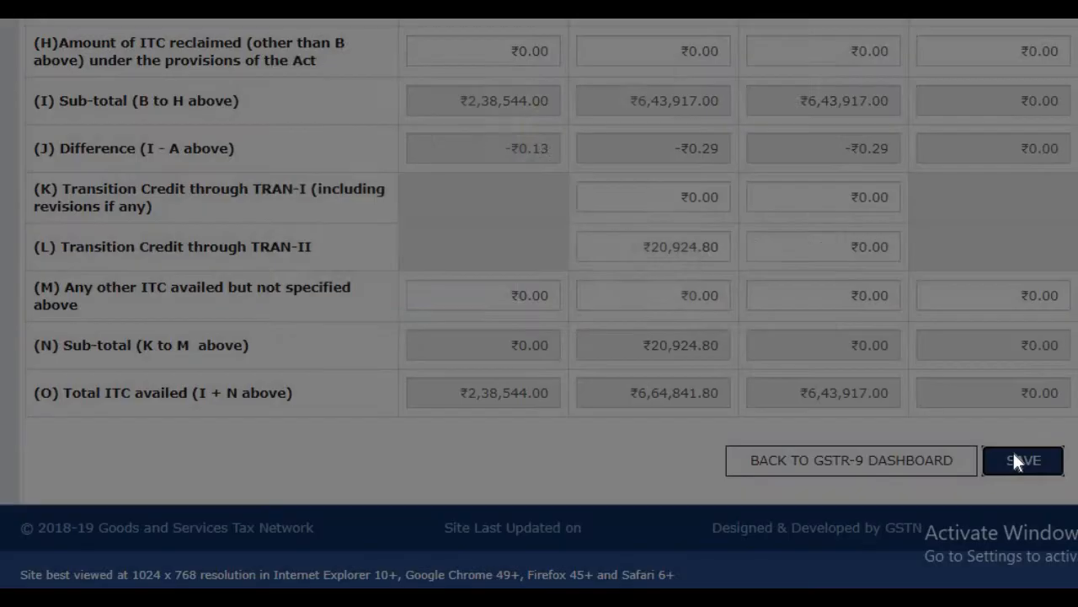
pyautogui.click(549, 300)
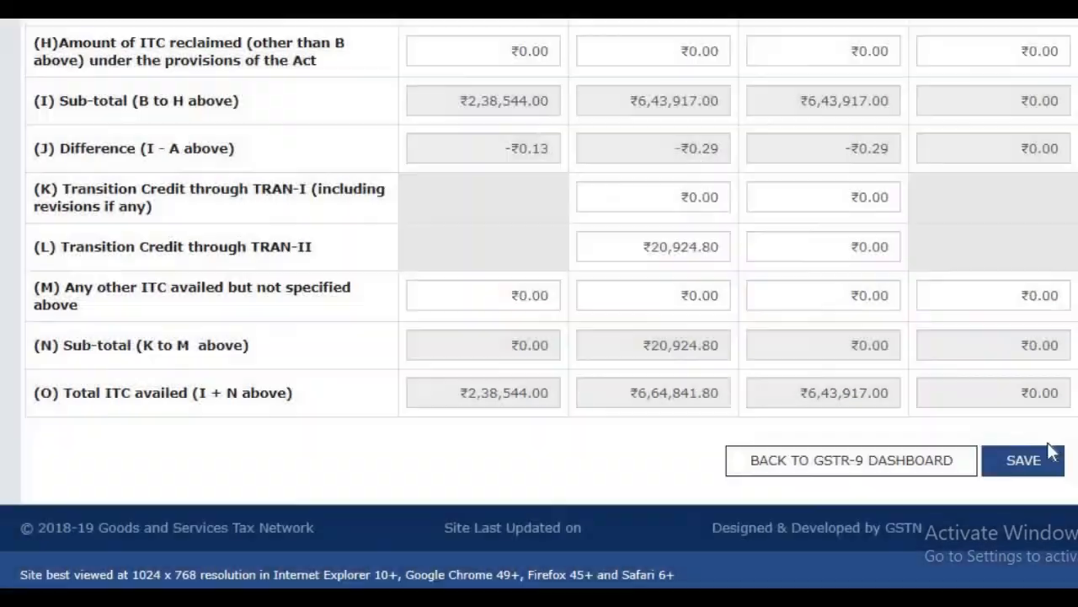
# Step: Review the saved Table 6 entries from the row (B) Inputs to the difference and total ITC availed rows
pyautogui.scroll(12, 548, 301)
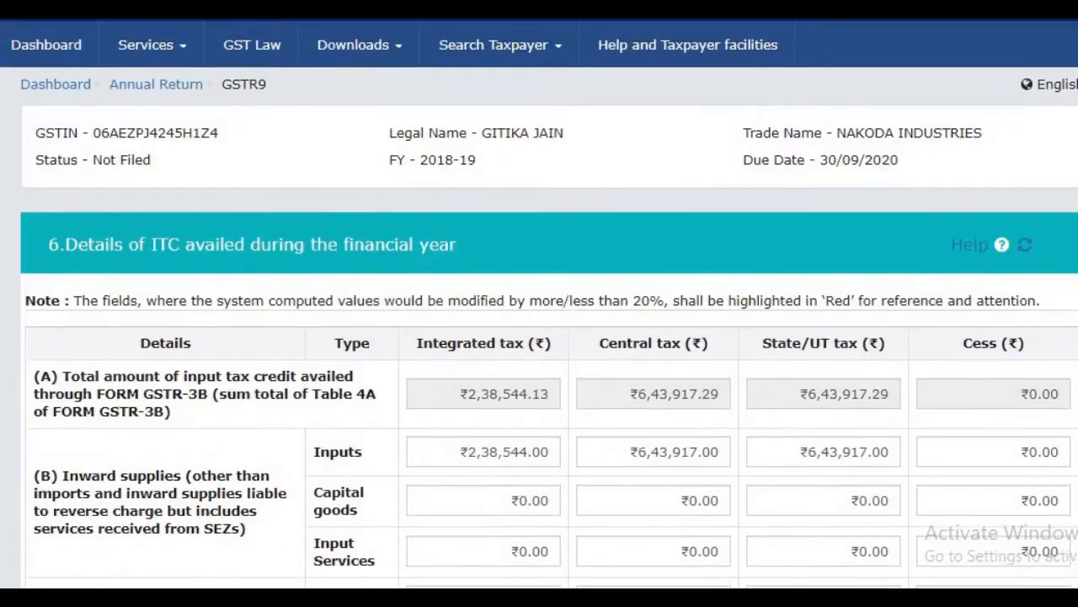
pyautogui.scroll(2, 547, 301)
pyautogui.scroll(-5, 547, 302)
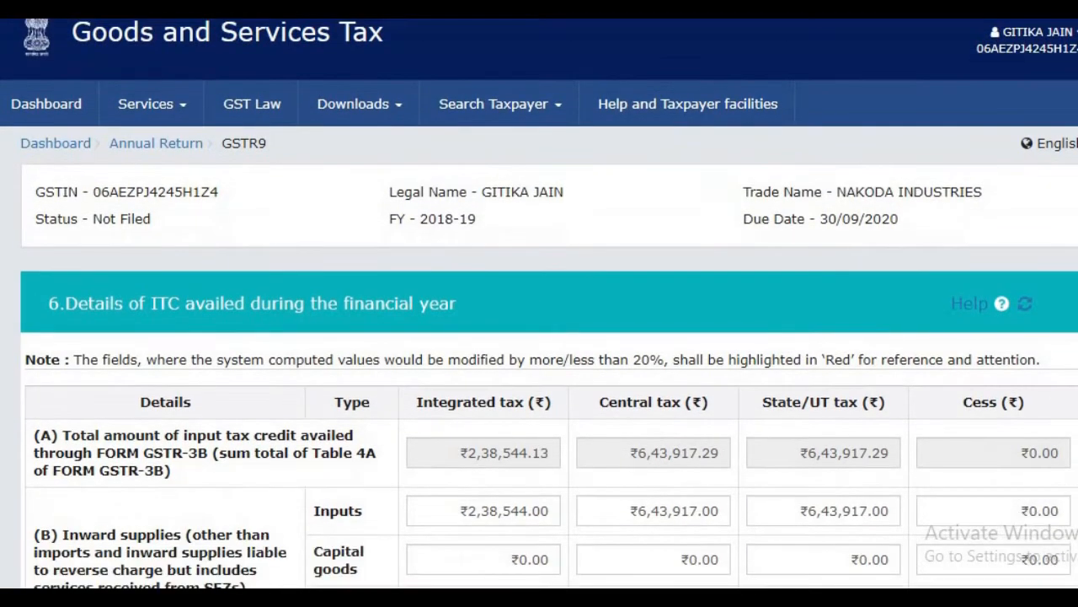
pyautogui.scroll(-3, 547, 302)
pyautogui.scroll(-5, 548, 302)
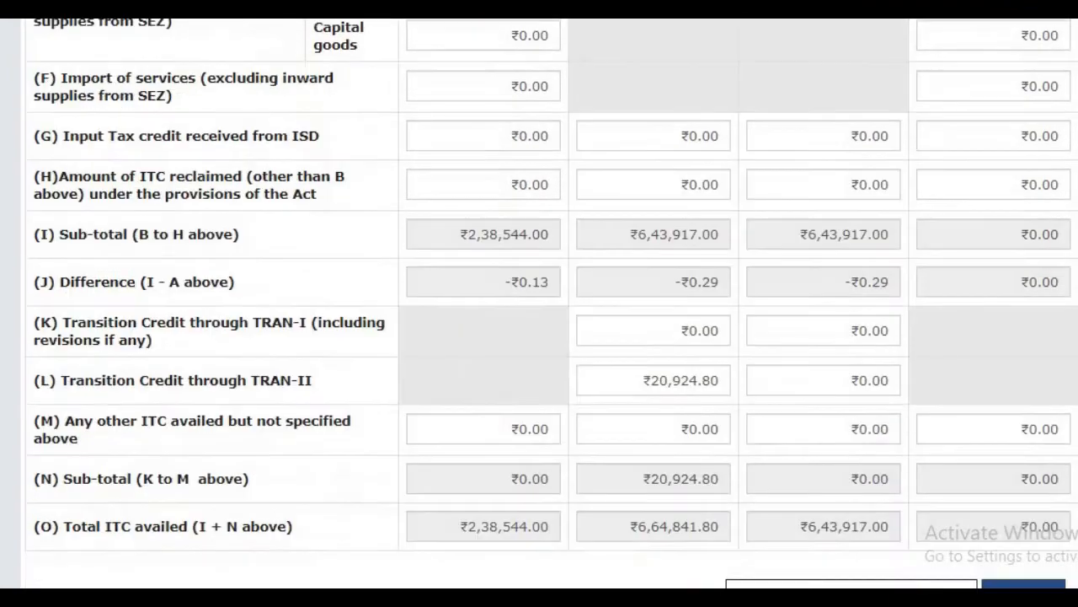
pyautogui.scroll(-2, 547, 302)
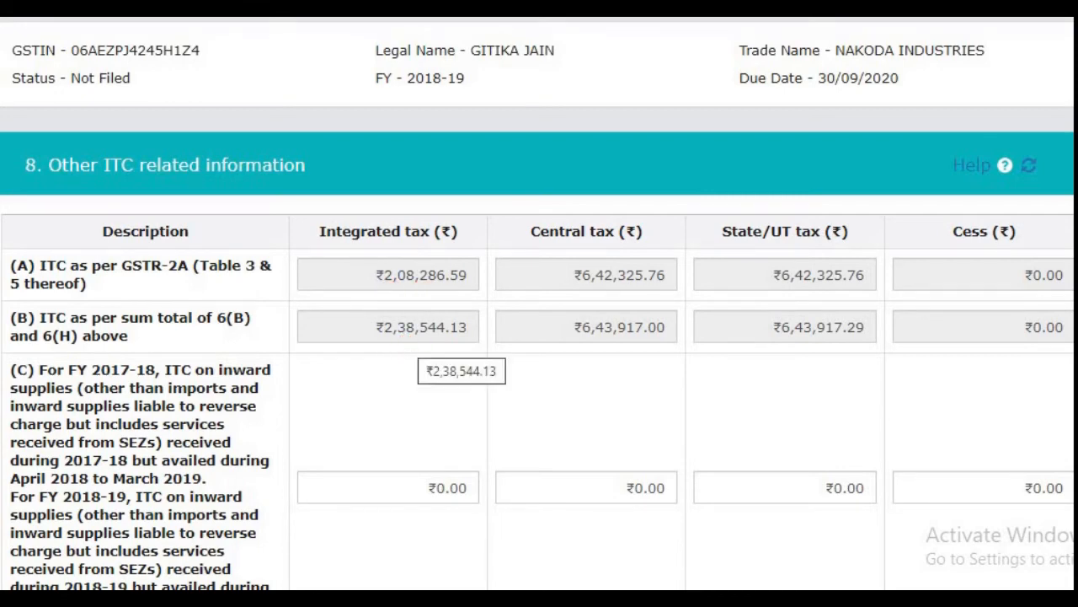
# Step: Compare the Table 8 ITC difference in row (D) with the difference and final GSTR 2A rows in the Excel workbook's Sheet2
pyautogui.scroll(-2, 729, 373)
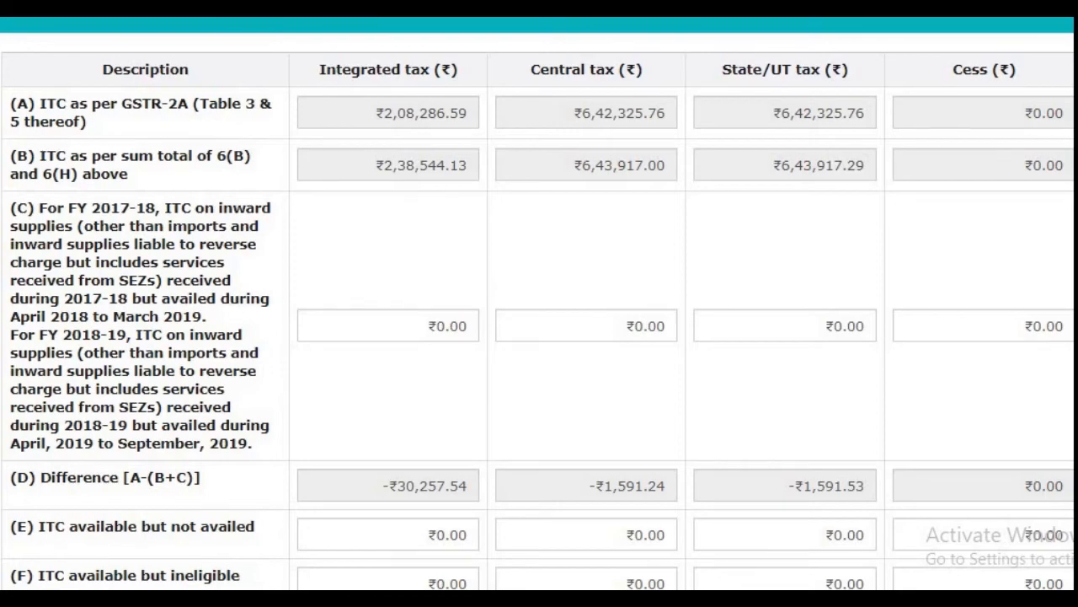
pyautogui.moveTo(935, 603)
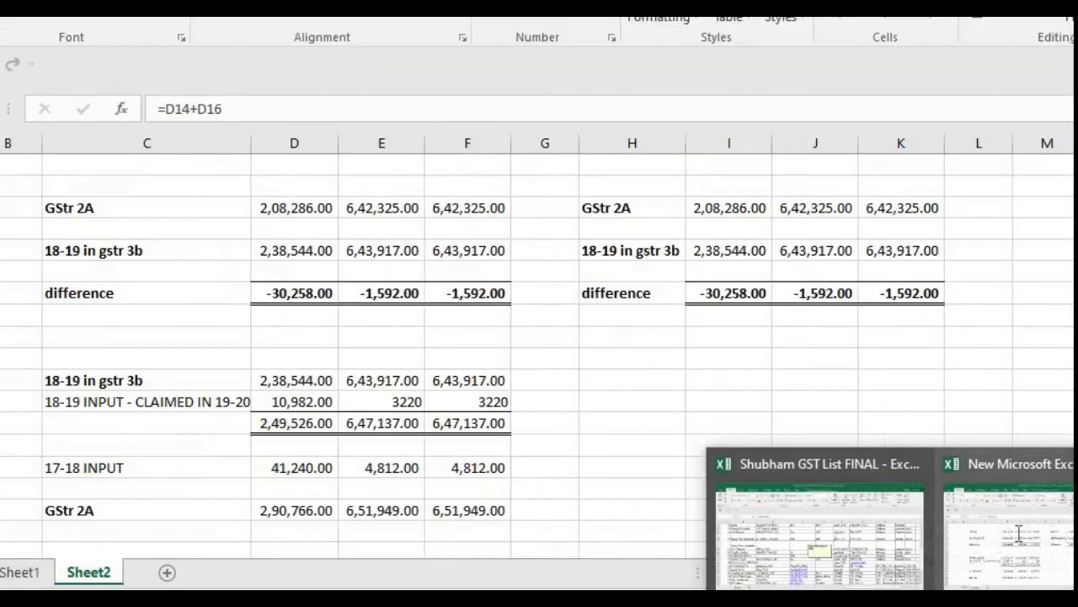
pyautogui.click(1018, 539)
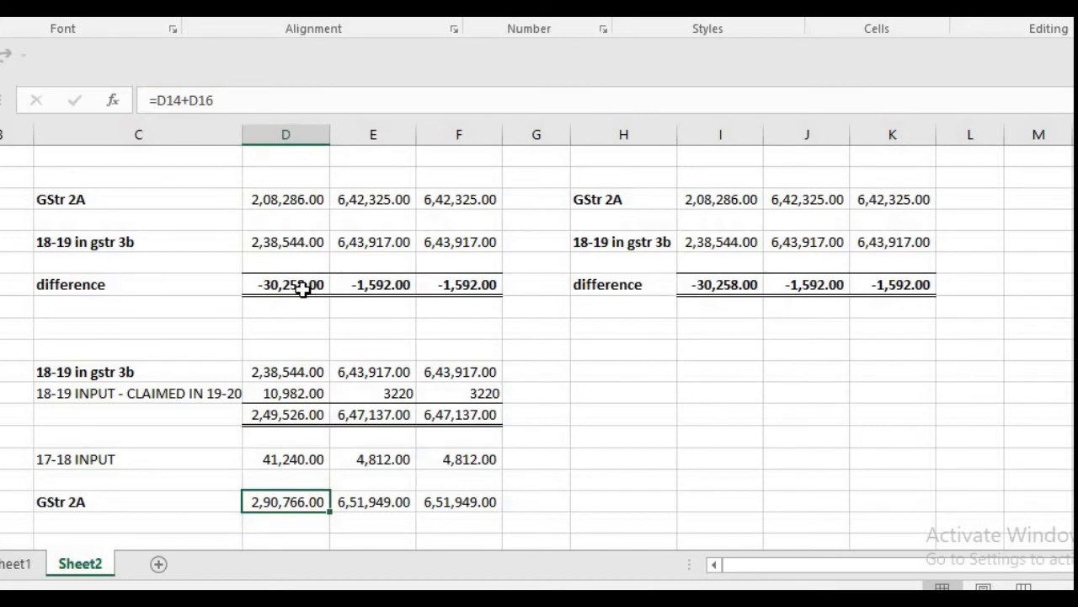
pyautogui.moveTo(302, 288); pyautogui.dragTo(431, 289)
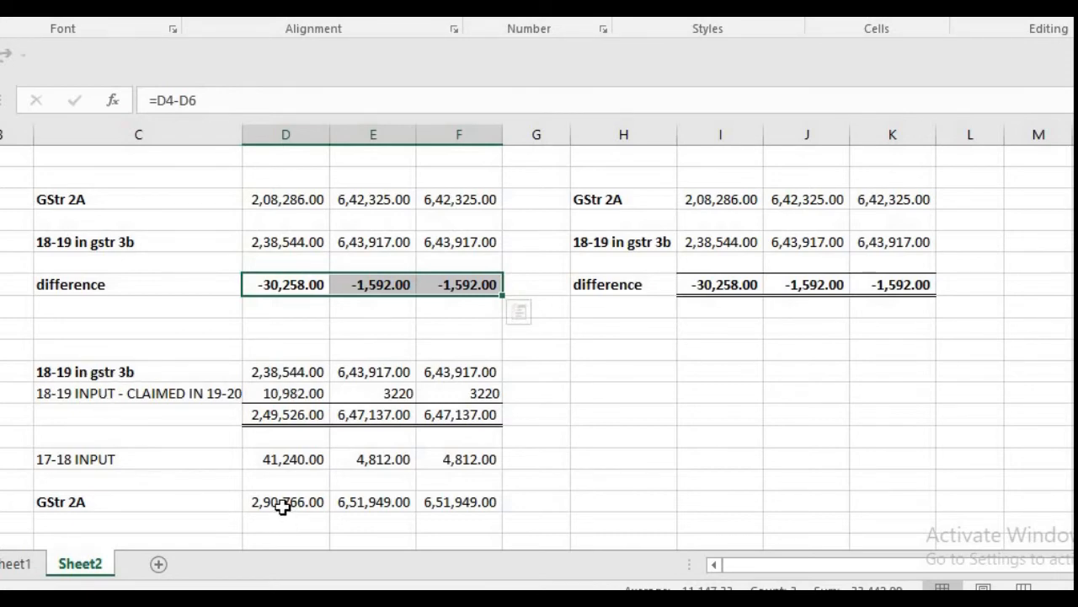
pyautogui.moveTo(282, 505); pyautogui.dragTo(429, 504)
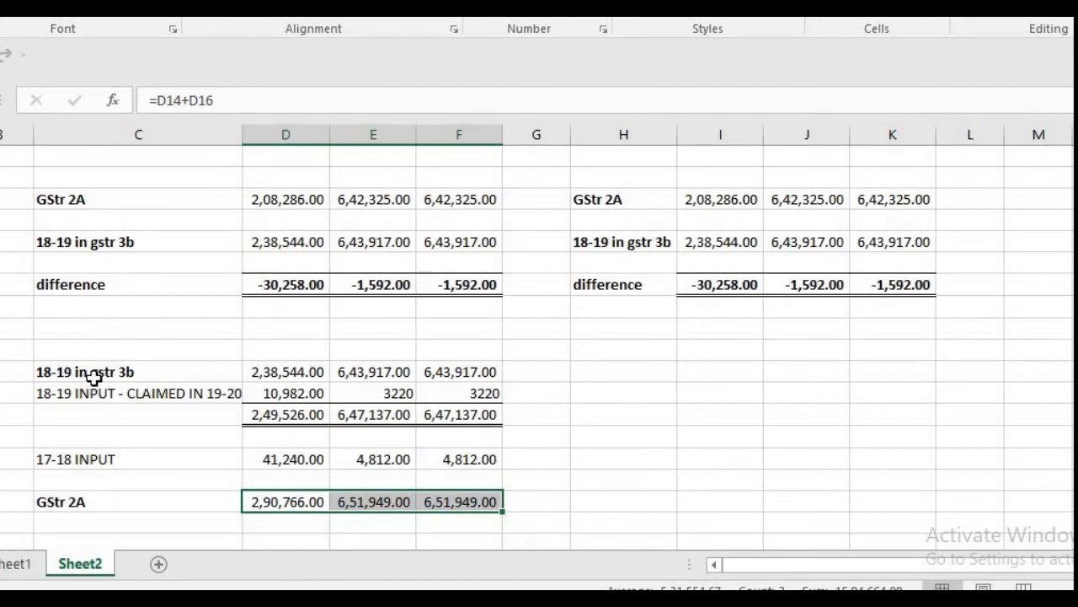
# Step: Examine the 18-19 GSTR 3B credit, its subtotal, the 18-19 input claimed in 19-20 and the 17-18 input in Sheet2
pyautogui.click(310, 376)
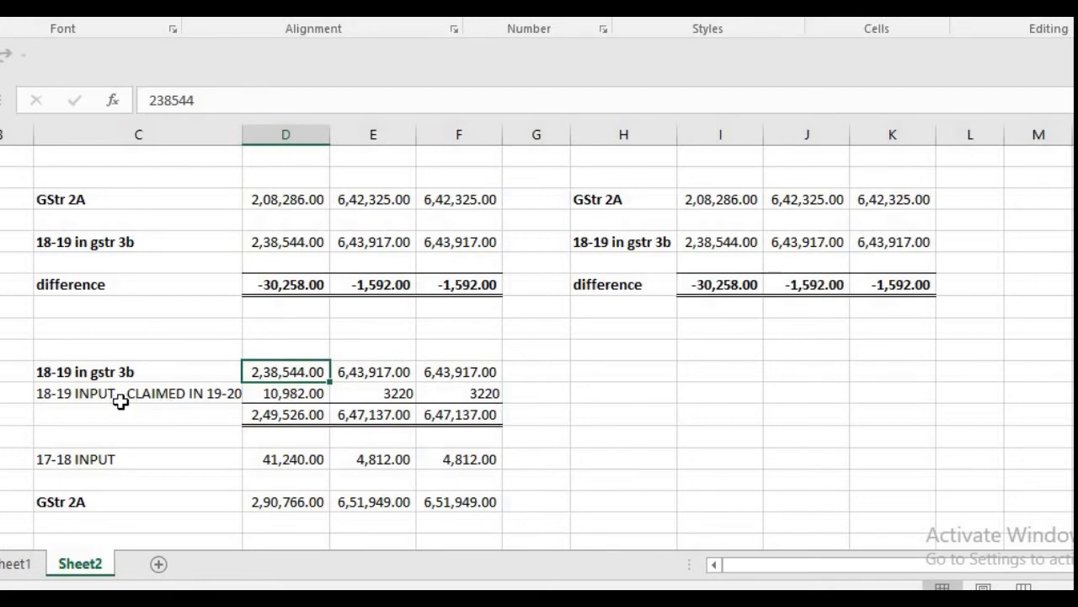
pyautogui.click(276, 414)
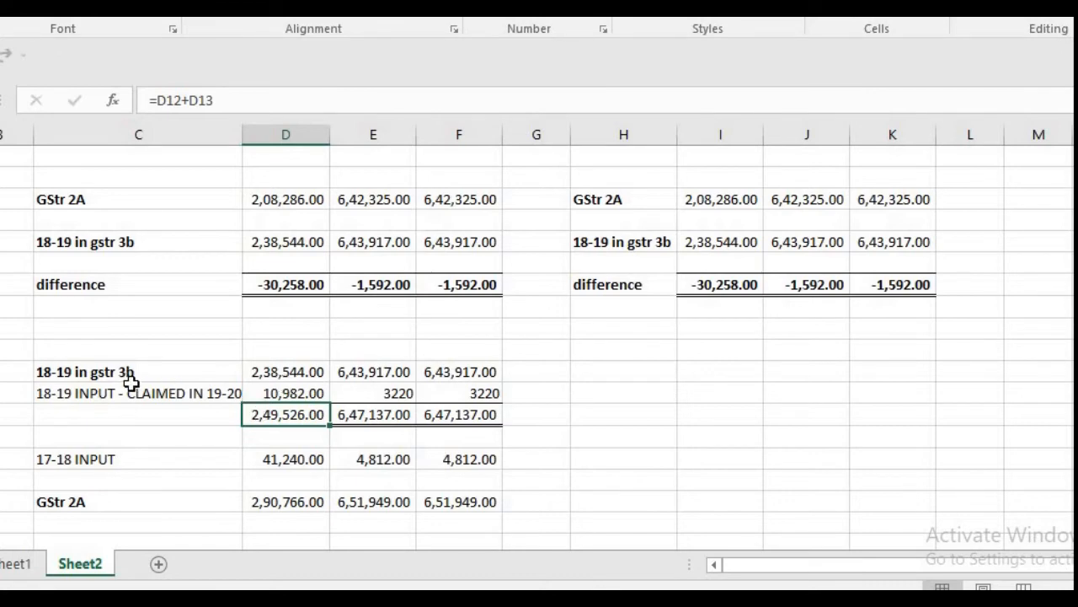
pyautogui.click(187, 402)
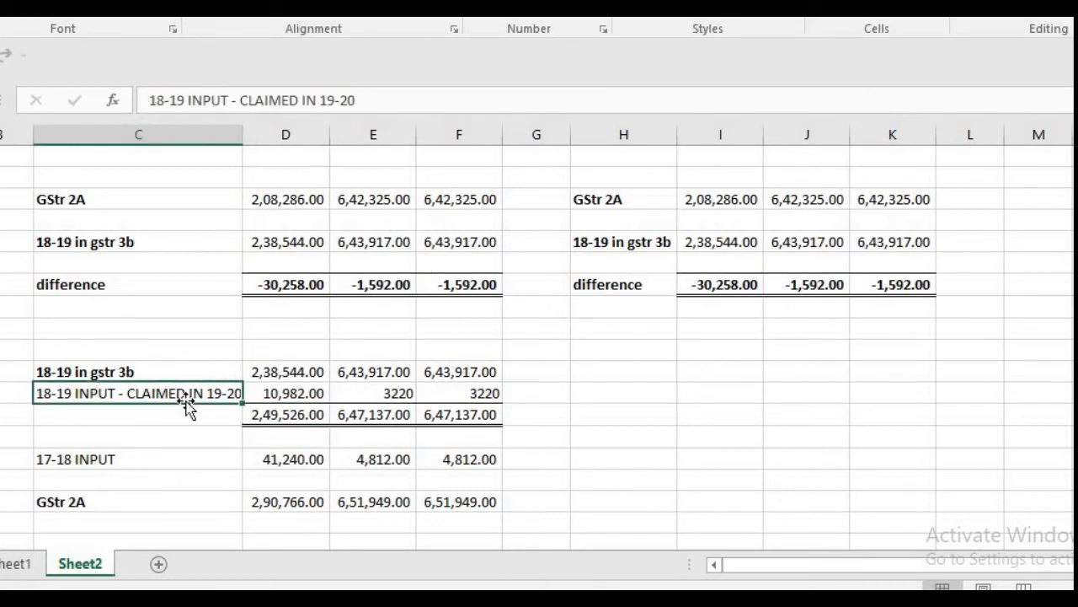
pyautogui.click(167, 453)
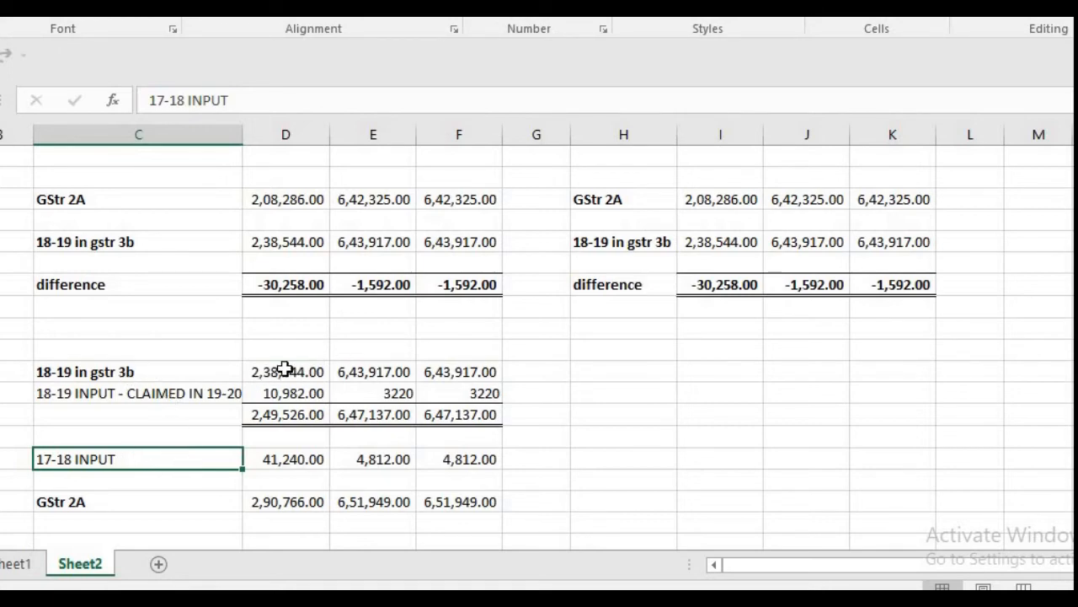
# Step: Review the 18-19 GSTR 3B credit, the input claimed in 19-20, the 17-18 input and the lower GSTR 2A row's formula in Sheet2
pyautogui.moveTo(285, 368); pyautogui.dragTo(455, 370)
pyautogui.click(312, 460)
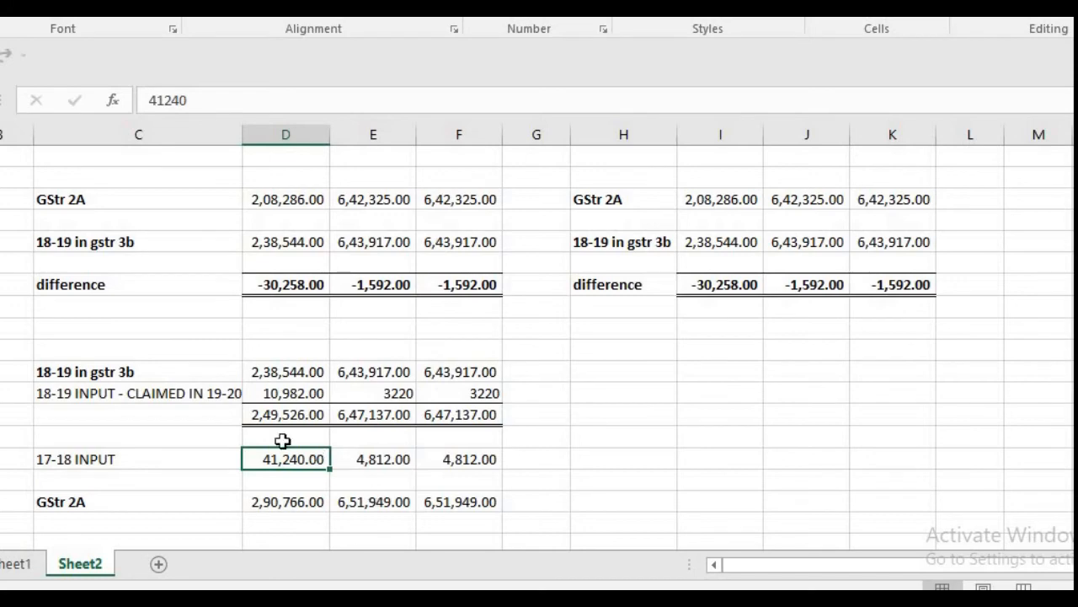
pyautogui.click(279, 392)
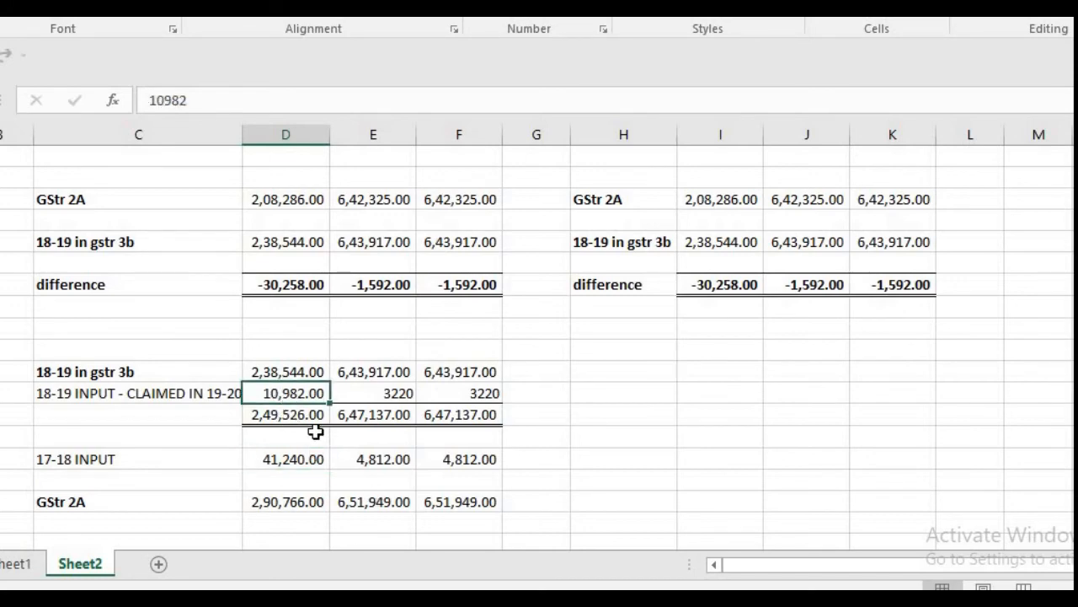
pyautogui.click(292, 459)
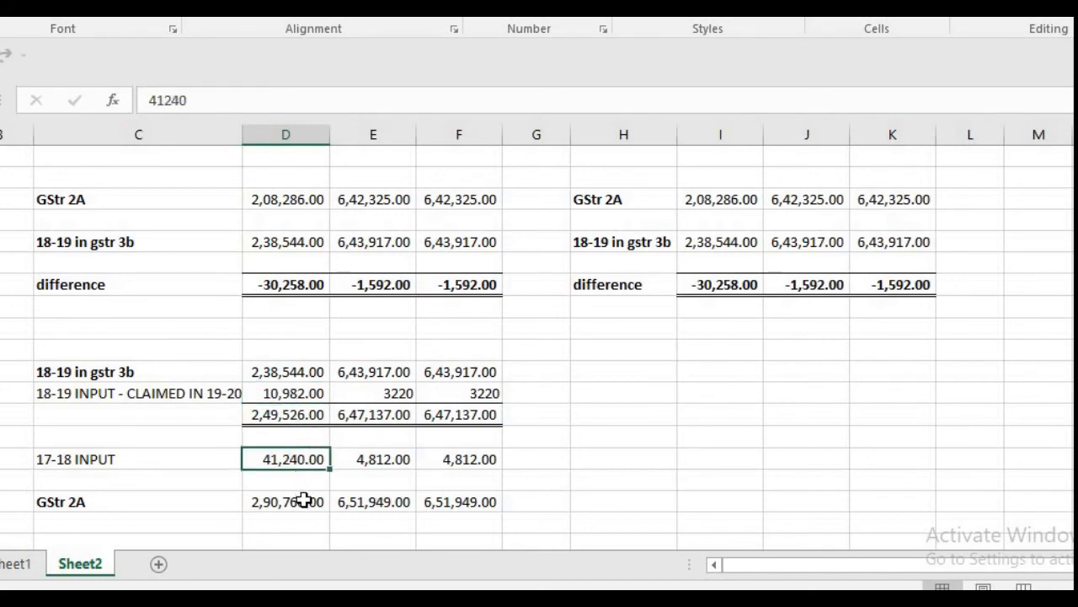
pyautogui.click(304, 500)
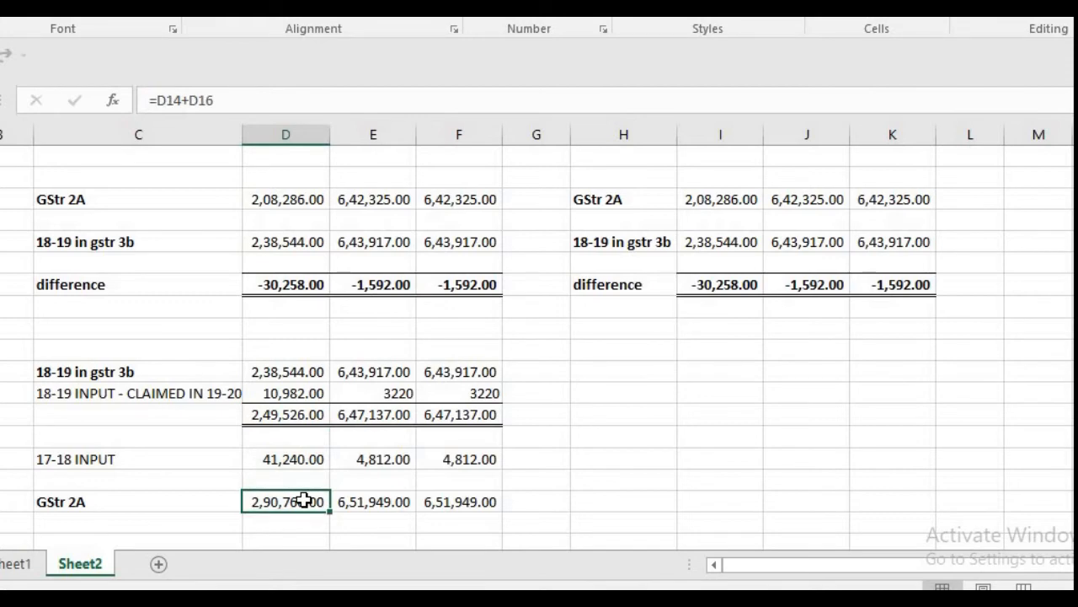
pyautogui.hotkey('shift', 'Right')
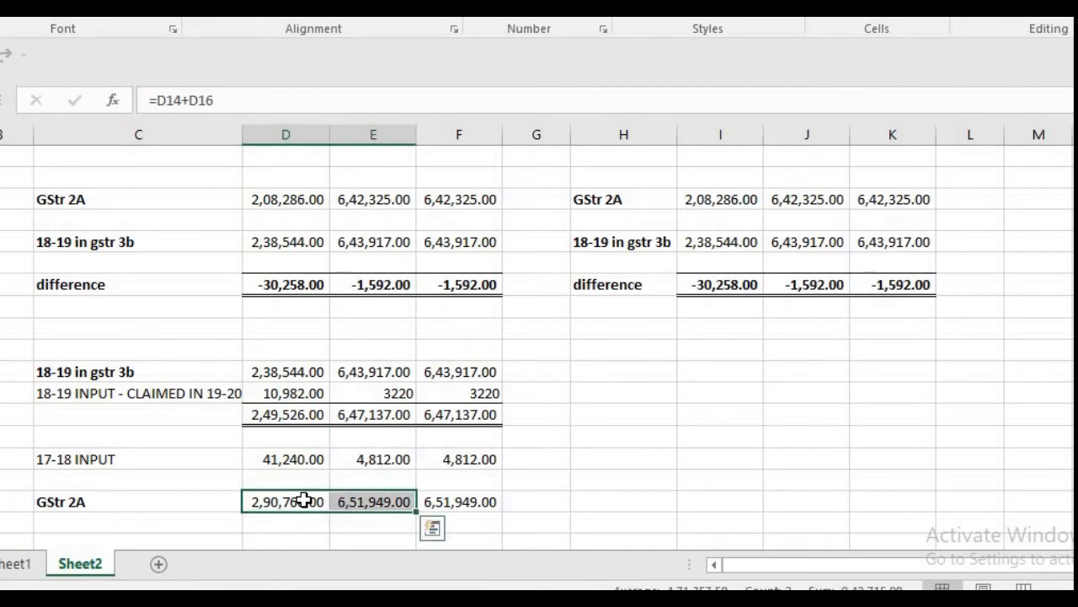
pyautogui.hotkey('shift', 'Right')
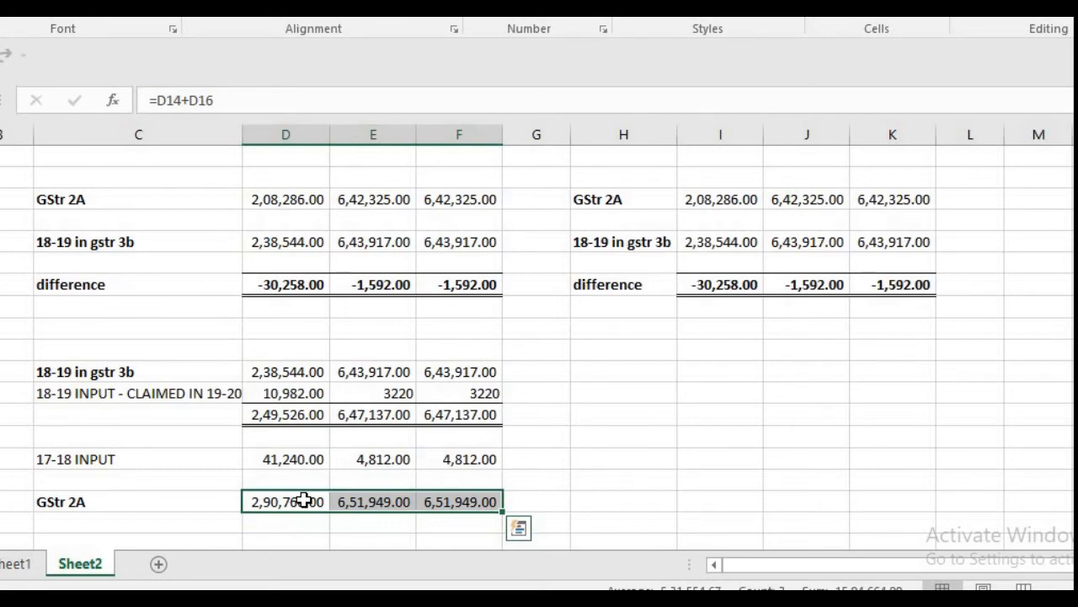
pyautogui.hotkey('shift', 'Left')
pyautogui.hotkey('shift', 'Left')
pyautogui.press('Left')
pyautogui.press('Right')
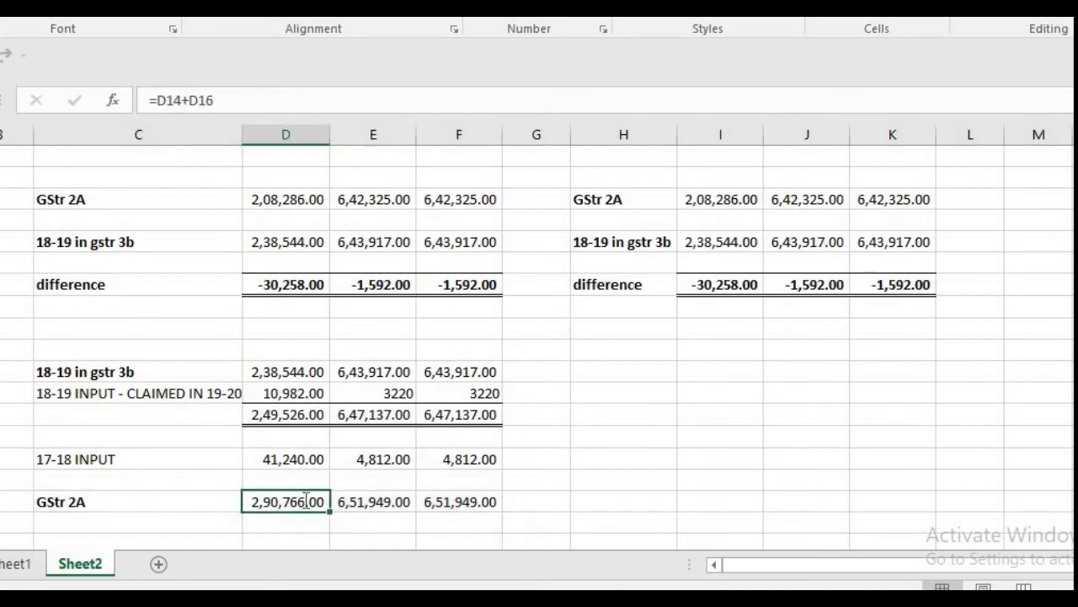
# Step: Correct the lower GSTR 2A formula in D18 to =D14-D16 so the 17-18 input is subtracted
pyautogui.doubleClick(306, 498)
pyautogui.press('Left')
pyautogui.press('Left')
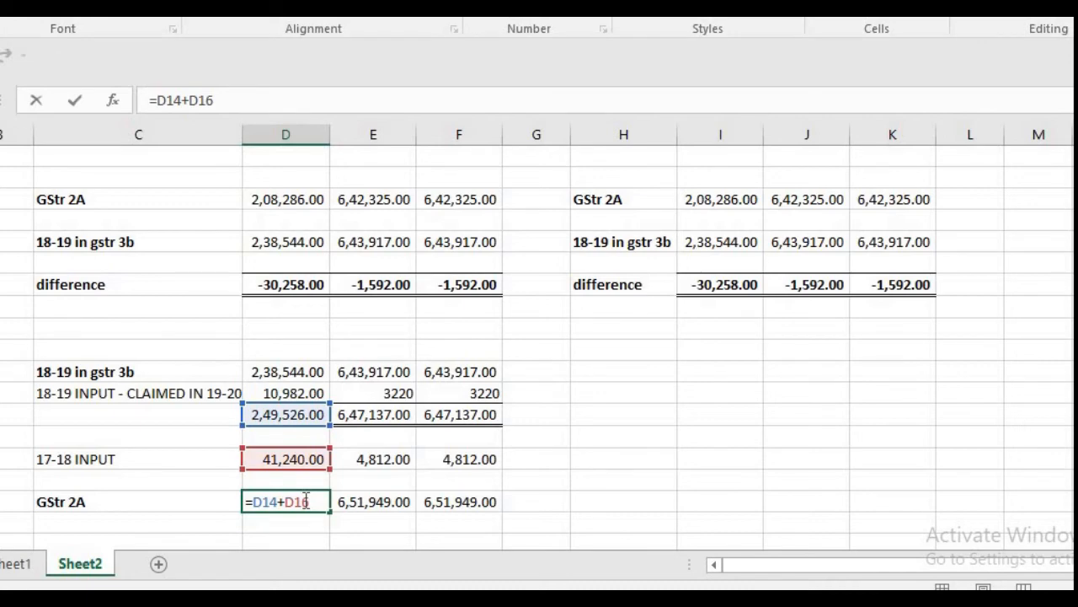
pyautogui.press('BackSpace')
pyautogui.write('-')
pyautogui.press('Return')
pyautogui.click(304, 501)
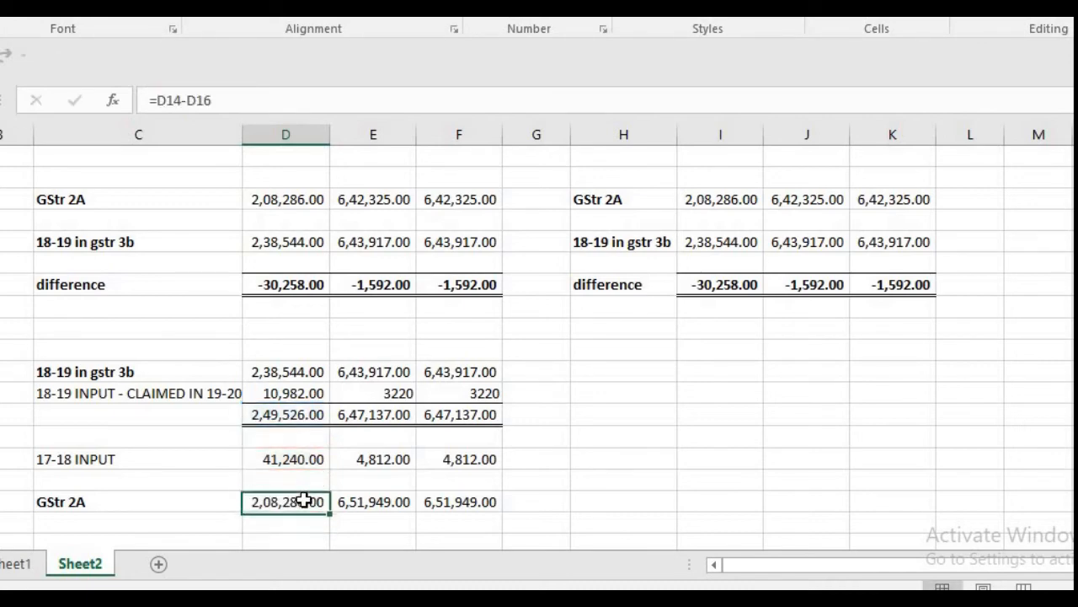
# Step: Copy the corrected D18 formula into E18 and F18 and check the lower GSTR 2A row
pyautogui.hotkey('ctrl', 'c')
pyautogui.press('Right')
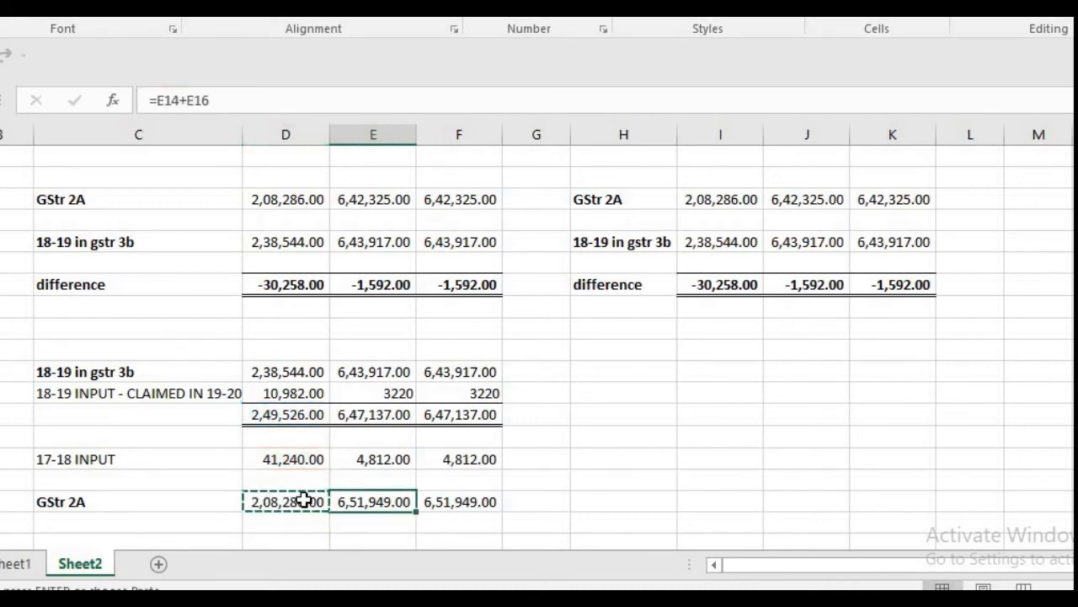
pyautogui.hotkey('shift', 'Right')
pyautogui.hotkey('ctrl', 'v')
pyautogui.click(305, 500)
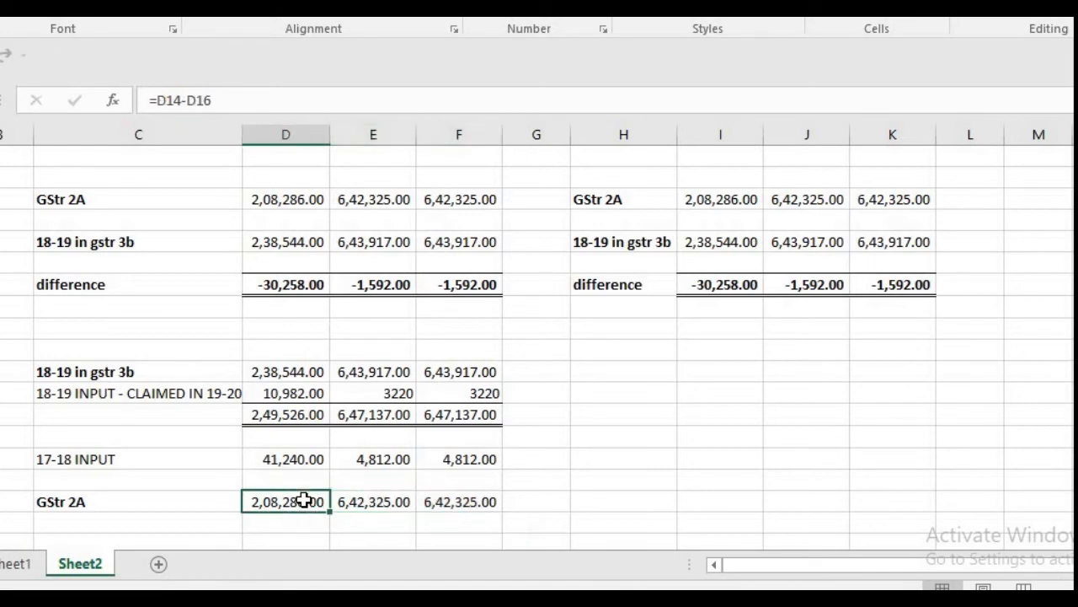
pyautogui.press('Right')
pyautogui.press('Right')
pyautogui.press('Left')
pyautogui.press('Left')
# Step: Enter a check formula =D4-D18 in D20 to compare the upper and lower GSTR 2A figures
pyautogui.press('Down')
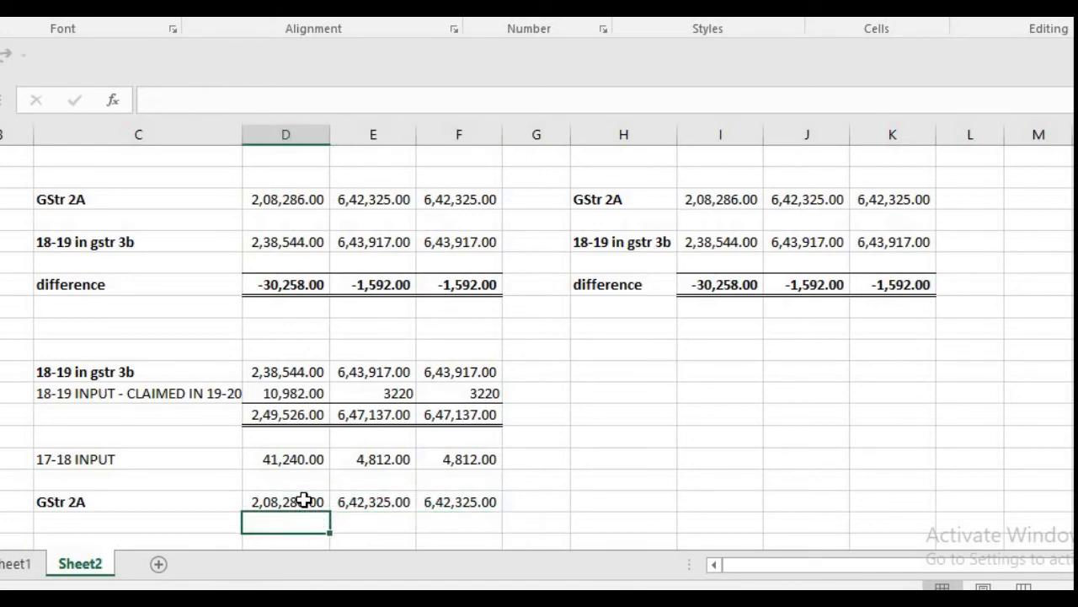
pyautogui.press('Down')
pyautogui.write('=')
pyautogui.press('Up')
pyautogui.press('Up')
pyautogui.press('Up')
pyautogui.press('Up')
pyautogui.press('Up')
pyautogui.press('Up')
pyautogui.press('Up')
pyautogui.press('Up')
pyautogui.press('Up')
pyautogui.press('Up')
pyautogui.press('Up')
pyautogui.press('Up')
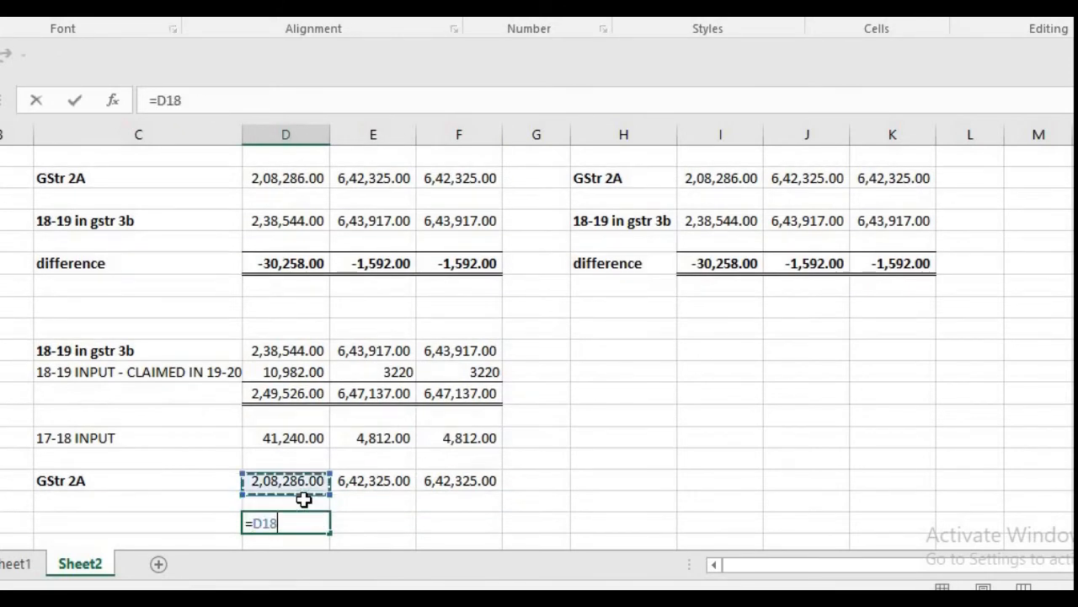
pyautogui.press('Up')
pyautogui.press('Up')
pyautogui.press('Up')
pyautogui.press('Up')
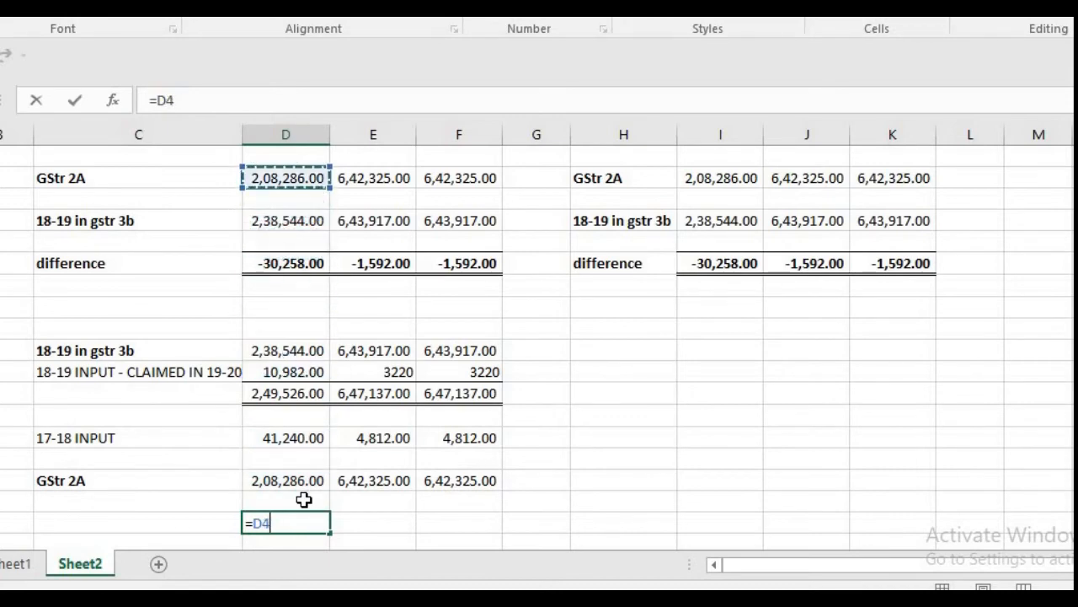
pyautogui.write('-')
pyautogui.press('Up')
pyautogui.press('Up')
pyautogui.press('Return')
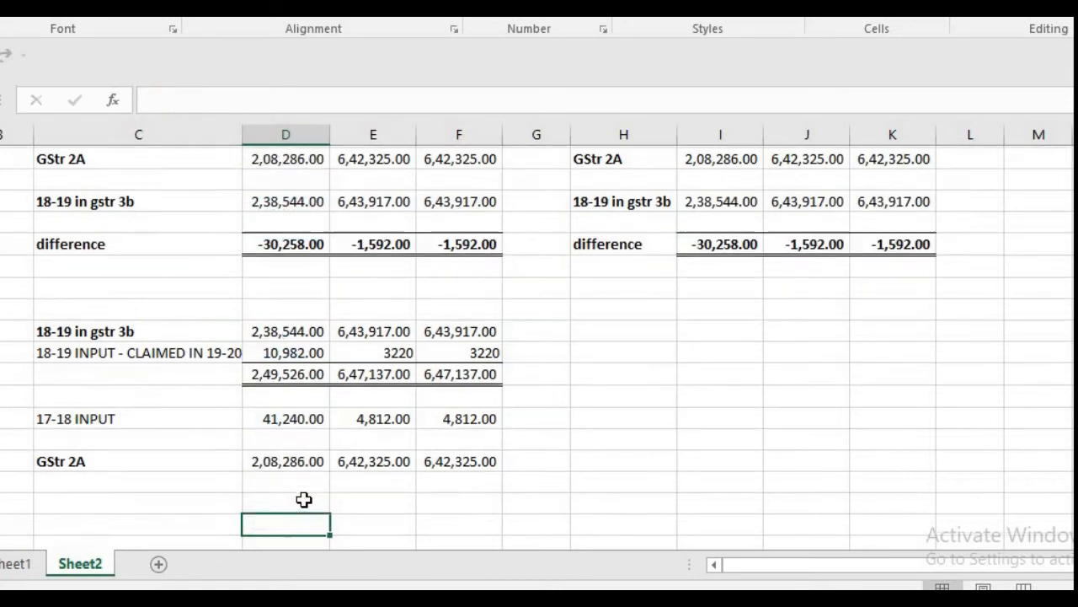
# Step: Copy the D20 check formula into E20 and F20 and look over the three check cells
pyautogui.press('Up')
pyautogui.hotkey('ctrl', 'c')
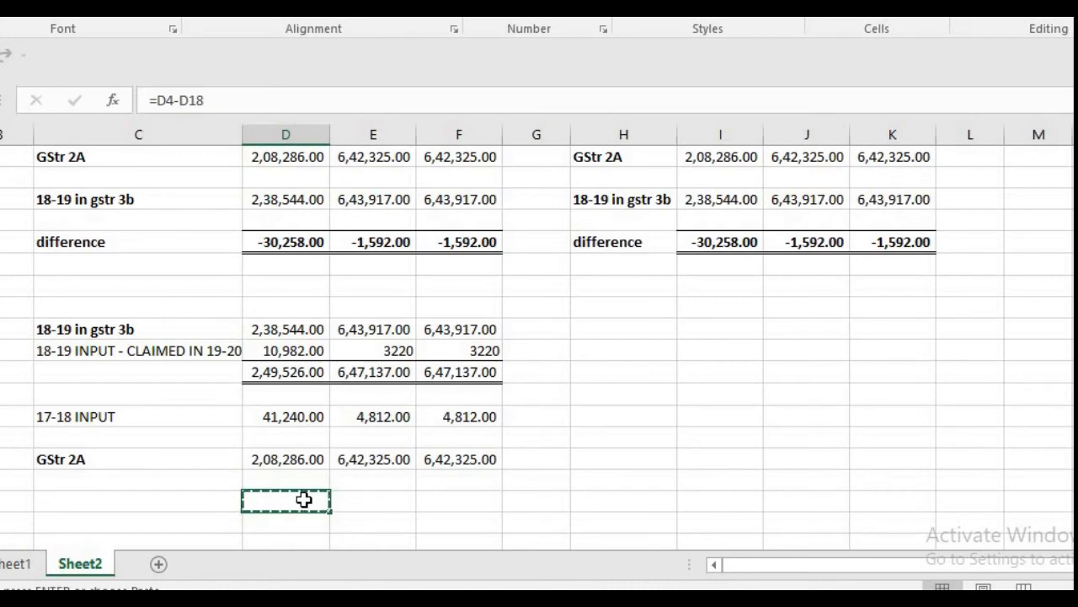
pyautogui.press('Right')
pyautogui.hotkey('shift', 'Right')
pyautogui.hotkey('ctrl', 'v')
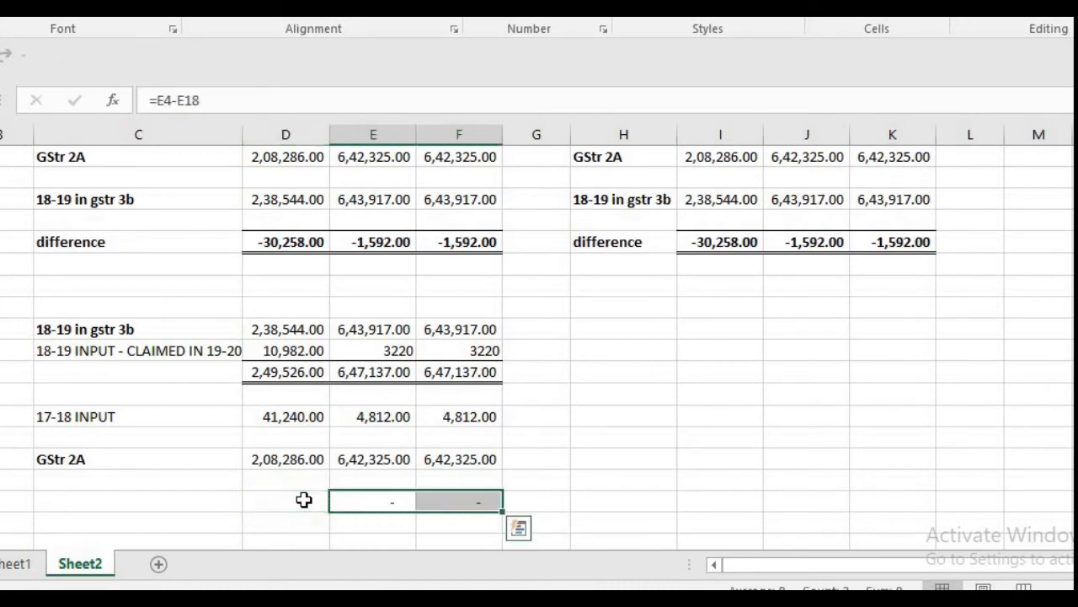
pyautogui.press('Left')
pyautogui.press('Right')
pyautogui.press('Right')
pyautogui.press('Left')
pyautogui.press('Left')
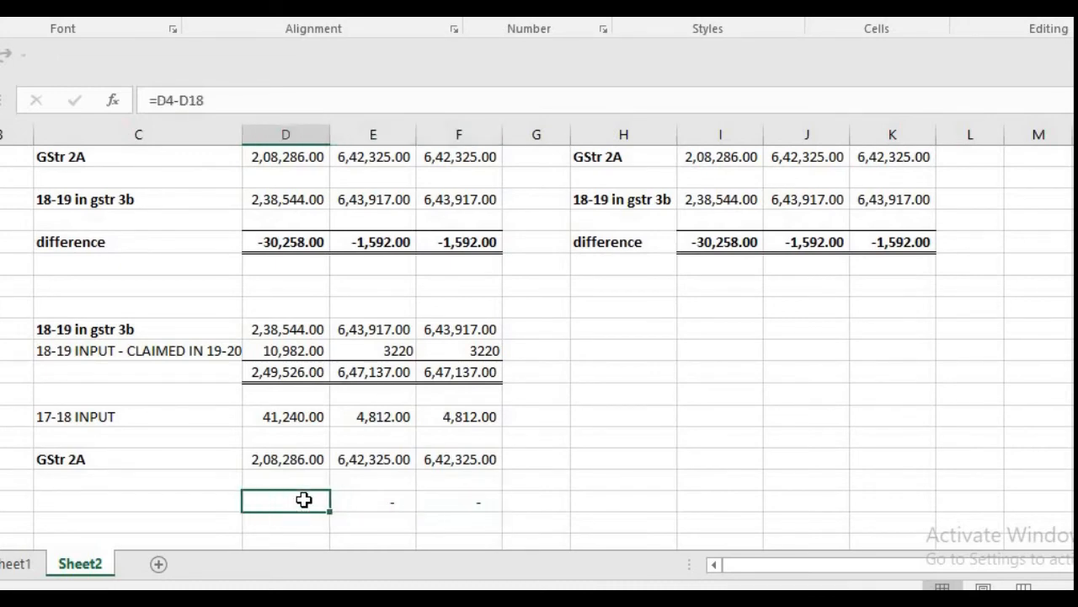
# Step: Examine the amounts in the 18-19 INPUT - CLAIMED IN 19-20 row across columns D to F
pyautogui.press('Up')
pyautogui.press('Up')
pyautogui.press('Up')
pyautogui.press('Up')
pyautogui.press('Up')
pyautogui.press('Up')
pyautogui.press('Up')
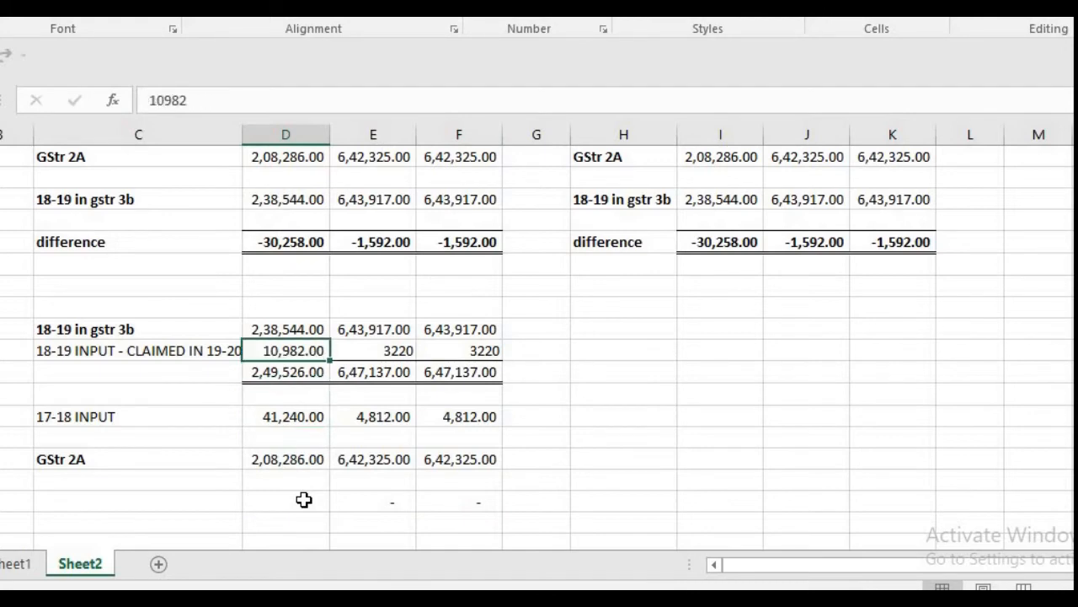
pyautogui.press('Right')
pyautogui.press('Right')
pyautogui.press('Left')
pyautogui.press('Left')
pyautogui.press('Right')
pyautogui.press('Left')
pyautogui.press('Left')
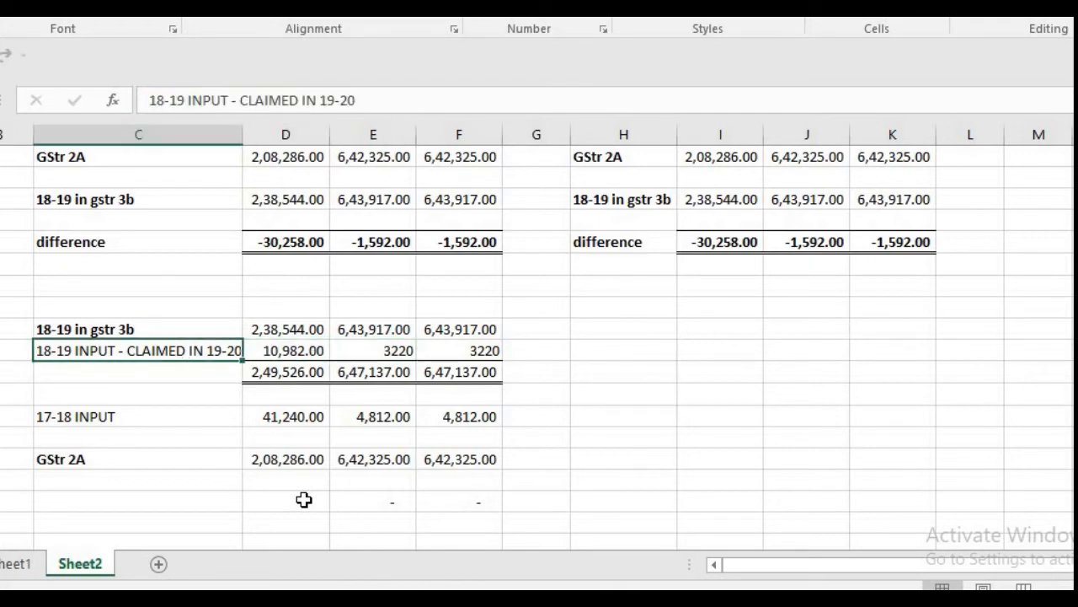
pyautogui.press('Right')
pyautogui.press('Right')
pyautogui.press('Right')
pyautogui.press('Right')
# Step: Examine the 17-18 INPUT amounts across columns D to F
pyautogui.press('Left')
pyautogui.press('Left')
pyautogui.press('Left')
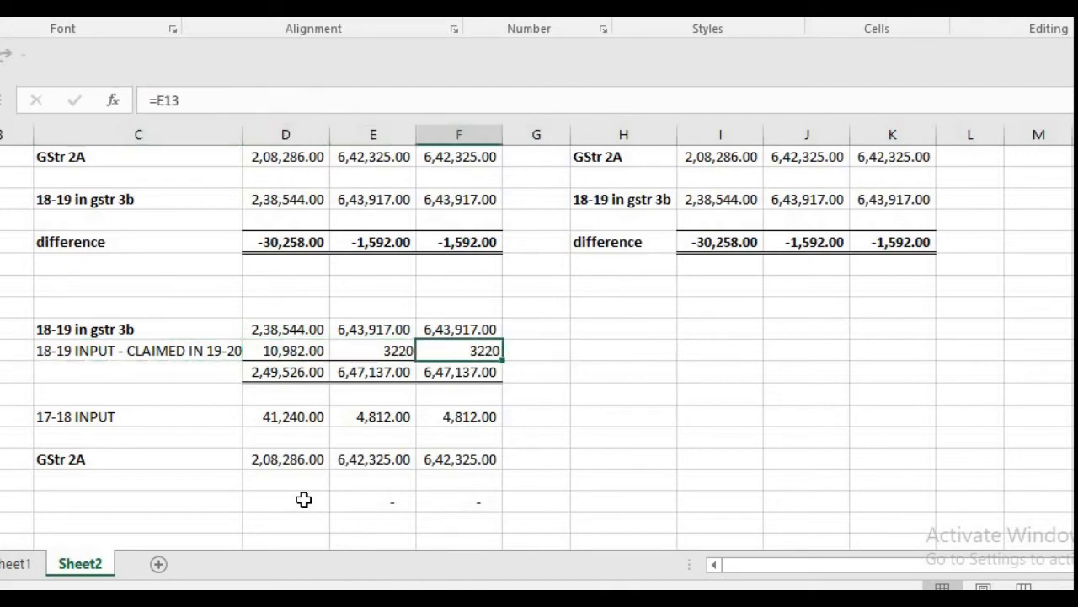
pyautogui.press('Down')
pyautogui.press('Down')
pyautogui.press('Down')
pyautogui.press('Left')
pyautogui.press('Left')
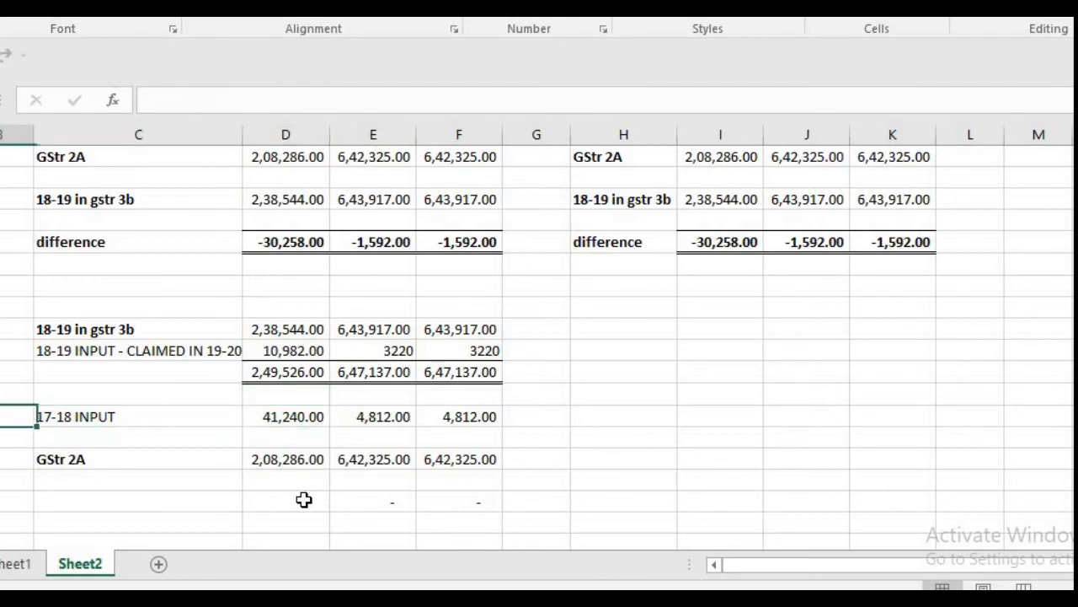
pyautogui.press('Right')
pyautogui.press('Right')
pyautogui.press('Right')
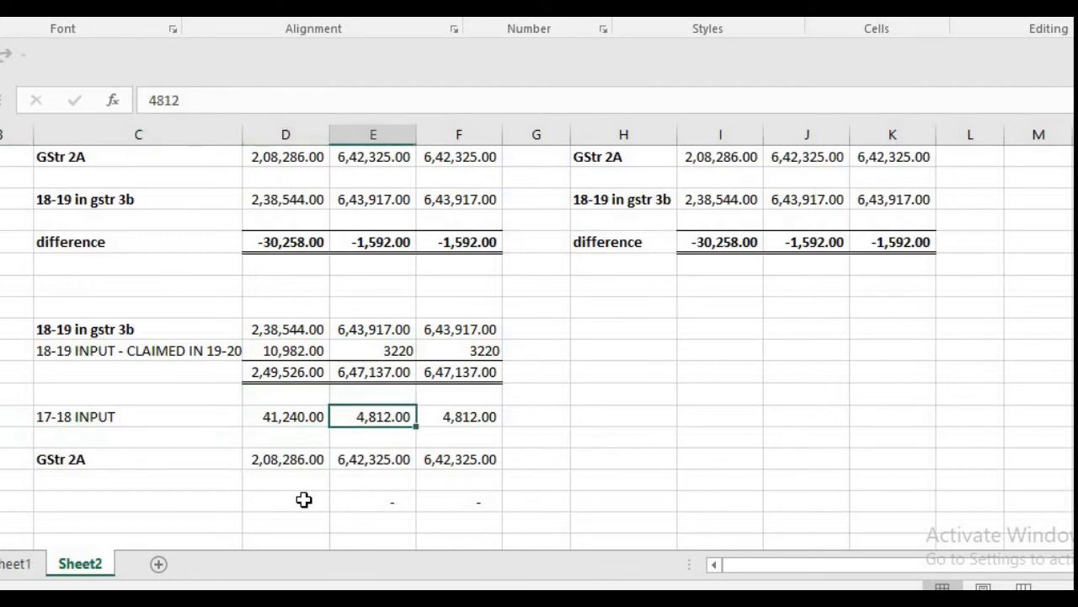
pyautogui.press('Left')
pyautogui.press('Right')
pyautogui.press('Right')
pyautogui.press('Left')
pyautogui.press('Left')
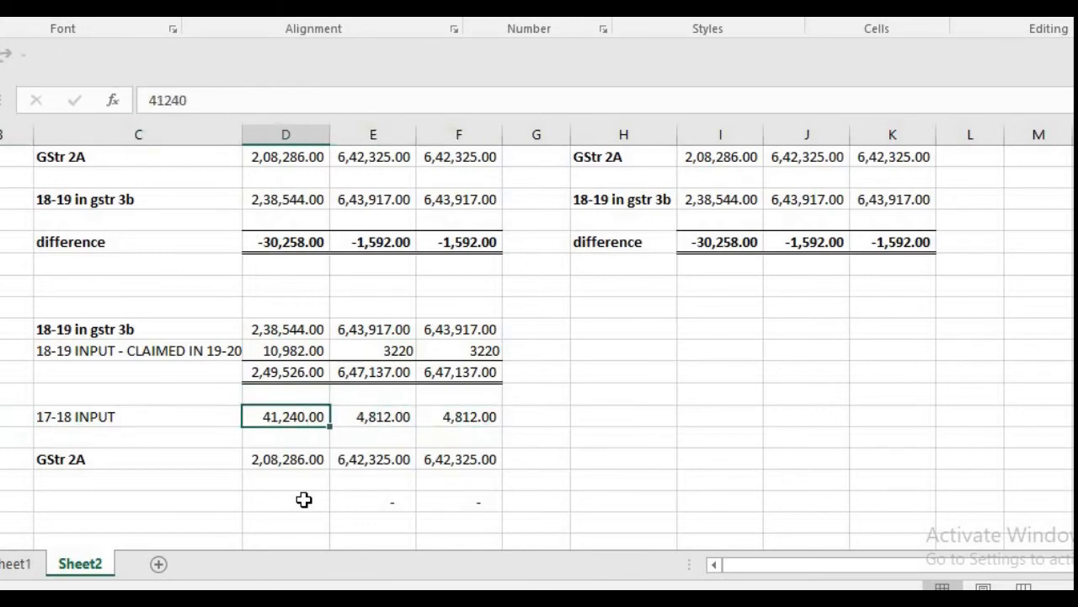
pyautogui.press('Right')
pyautogui.press('Left')
# Step: Compare the lower GSTR 2A row with the 17-18 INPUT amounts that are subtracted to reach it
pyautogui.press('Down')
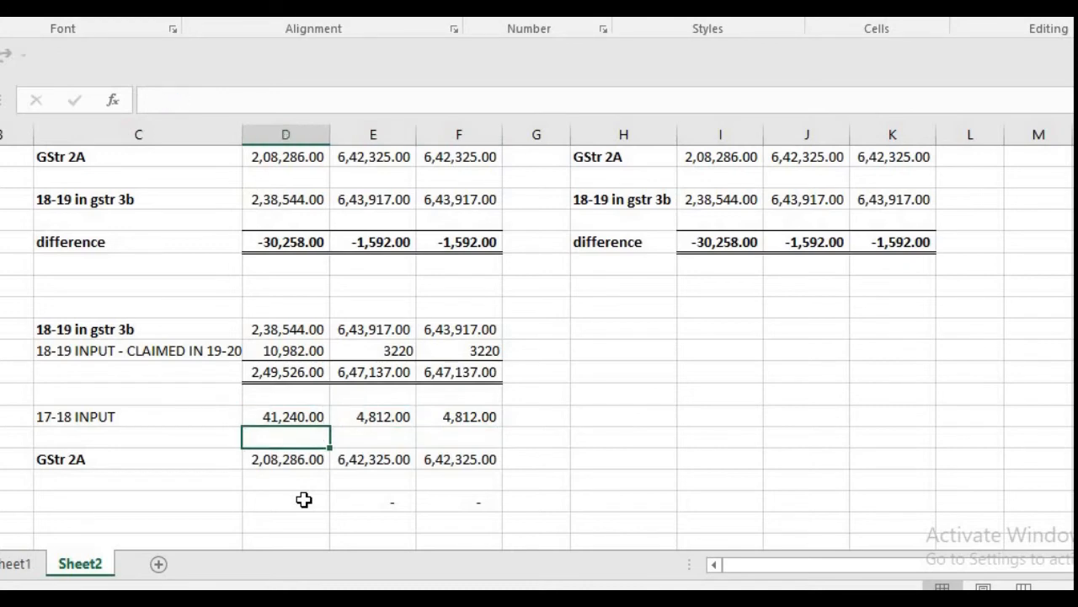
pyautogui.press('Down')
pyautogui.press('Right')
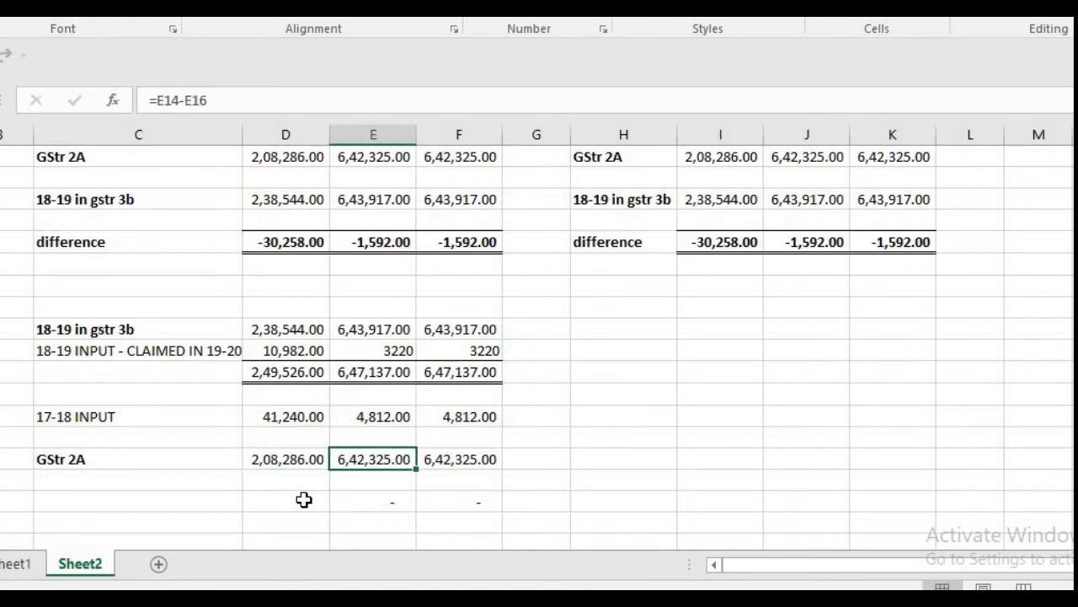
pyautogui.press('Left')
pyautogui.press('Left')
pyautogui.press('Up')
pyautogui.press('Up')
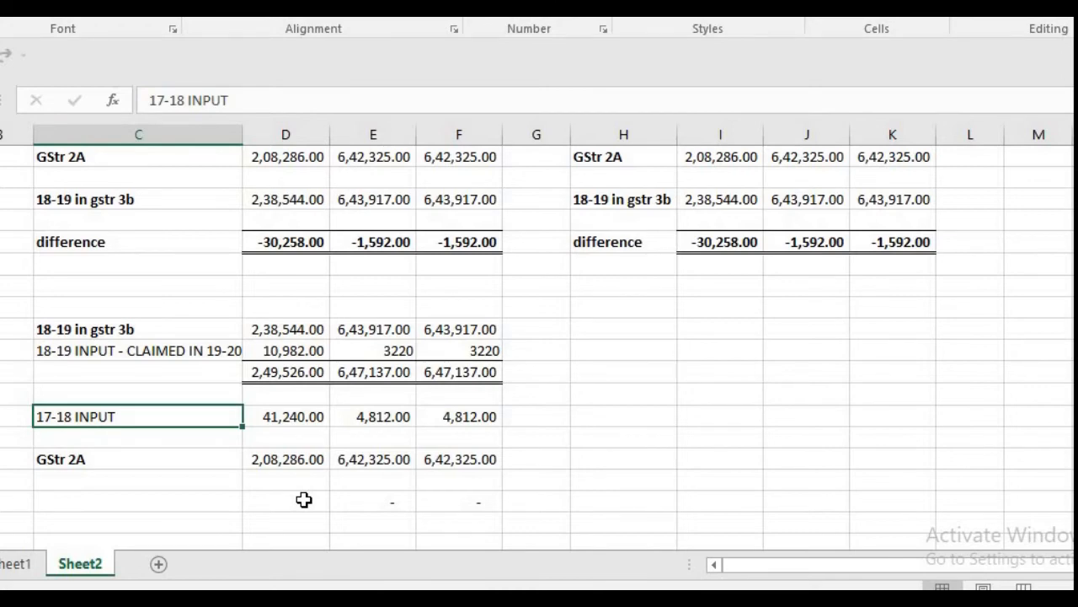
pyautogui.press('Right')
pyautogui.press('Right')
pyautogui.press('Right')
pyautogui.press('Left')
pyautogui.press('Left')
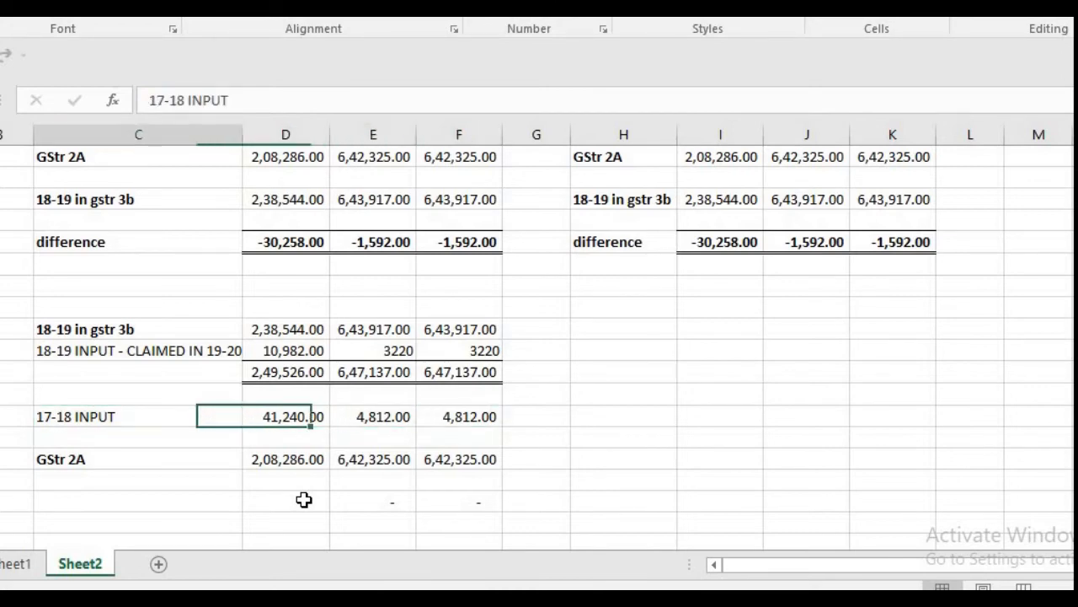
pyautogui.press('Left')
pyautogui.press('Left')
pyautogui.press('Right')
pyautogui.press('Right')
pyautogui.press('Right')
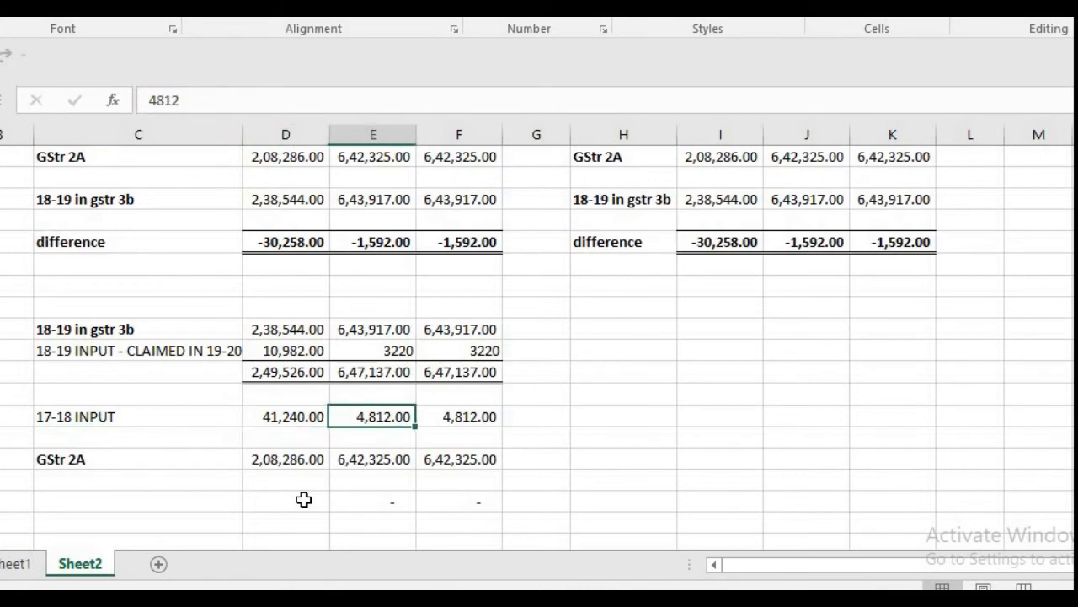
pyautogui.press('Left')
pyautogui.press('Left')
# Step: Trace the reconciliation from the lower 18-19 in gstr 3b row through the input claimed in 19-20 to the lower GSTR 2A row
pyautogui.press('Up')
pyautogui.press('Up')
pyautogui.press('Up')
pyautogui.press('Up')
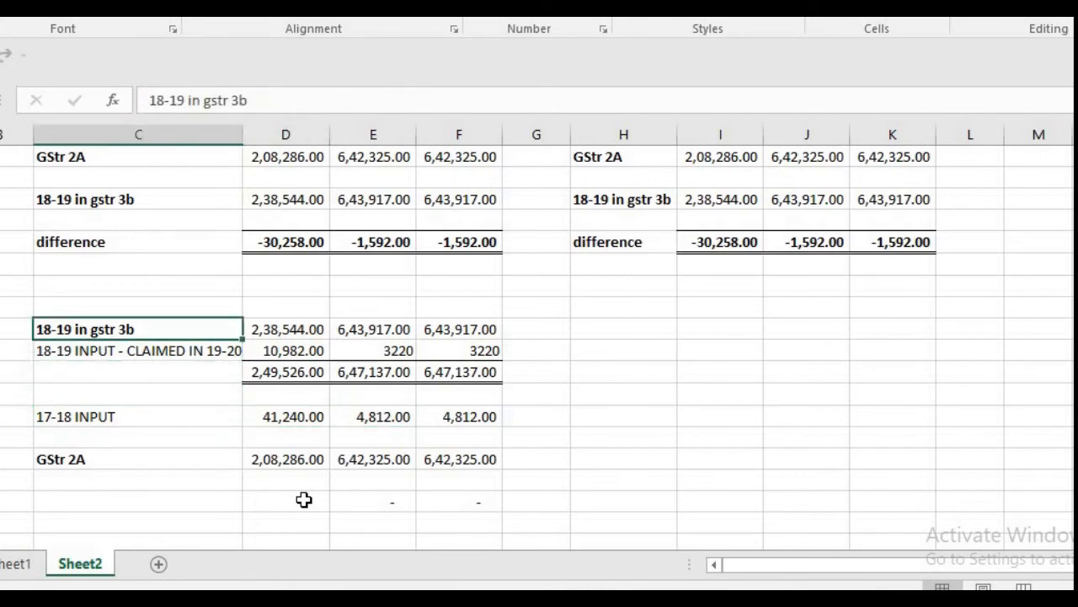
pyautogui.press('Down')
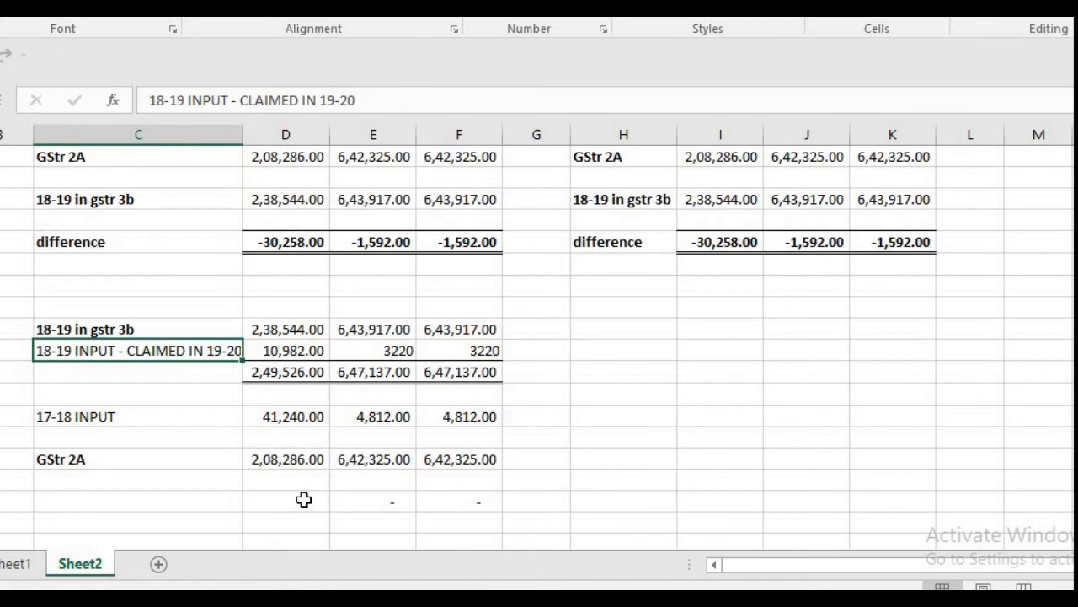
pyautogui.press('Right')
pyautogui.press('Right')
pyautogui.press('Right')
pyautogui.press('Right')
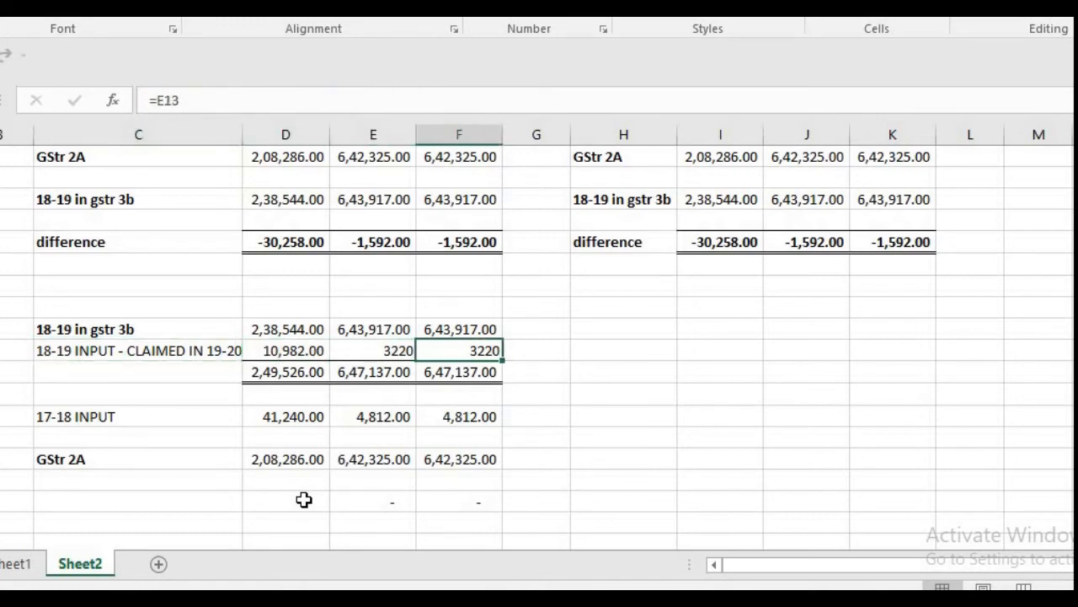
pyautogui.press('Left')
pyautogui.press('Left')
pyautogui.press('Left')
pyautogui.press('Left')
pyautogui.press('Right')
pyautogui.press('Right')
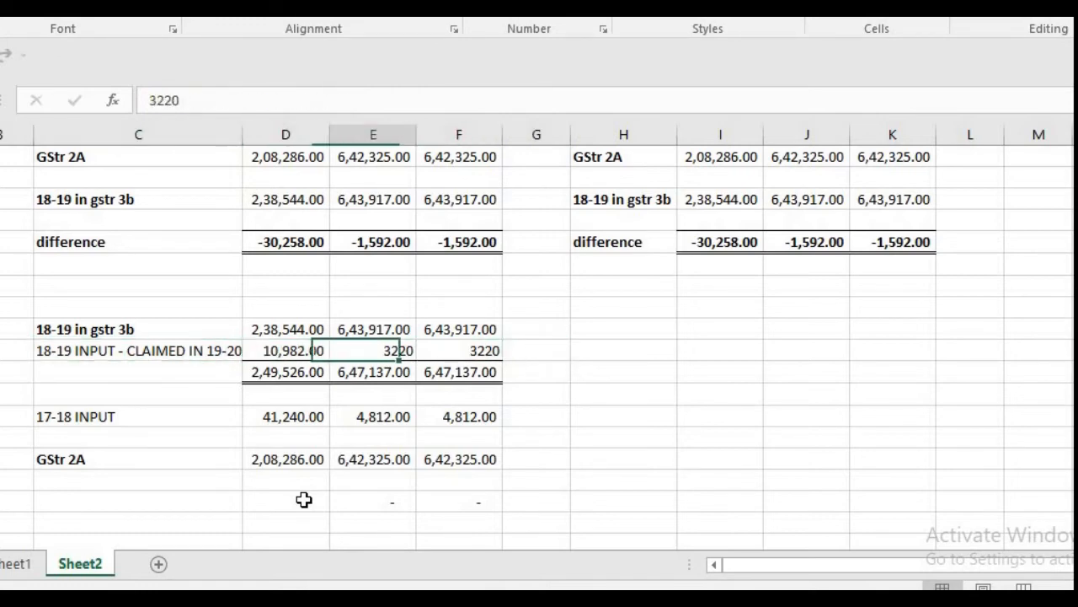
pyautogui.press('Down')
pyautogui.press('Down')
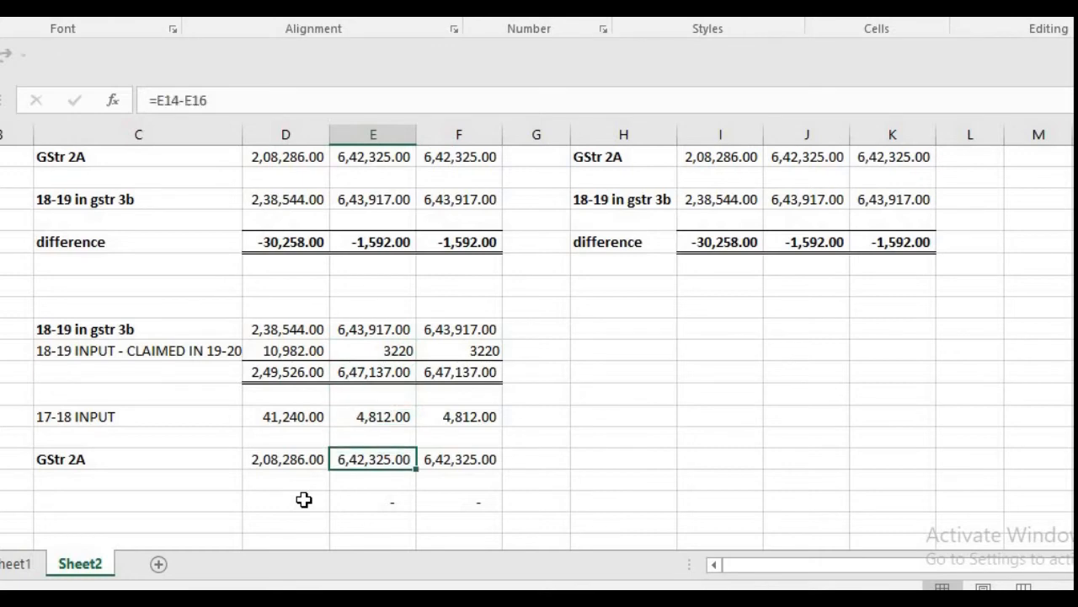
pyautogui.press('Left')
pyautogui.press('Left')
pyautogui.press('Right')
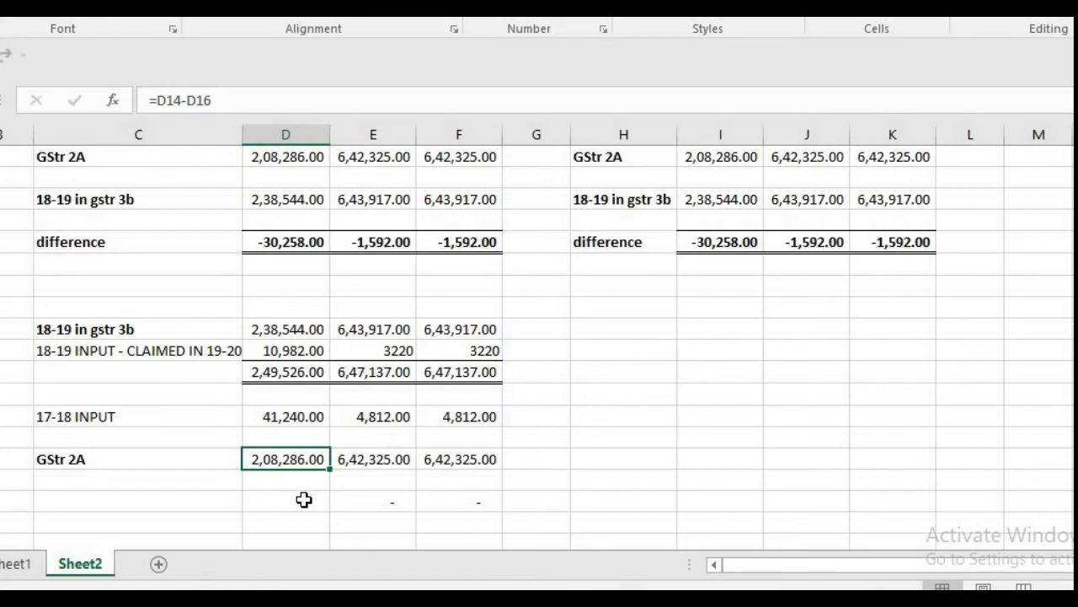
# Step: Compare the row (C) requirement on the GST portal with the 18-19 input claimed in 19-20 and the 17-18 input in Excel
pyautogui.hotkey('alt', 'Tab')
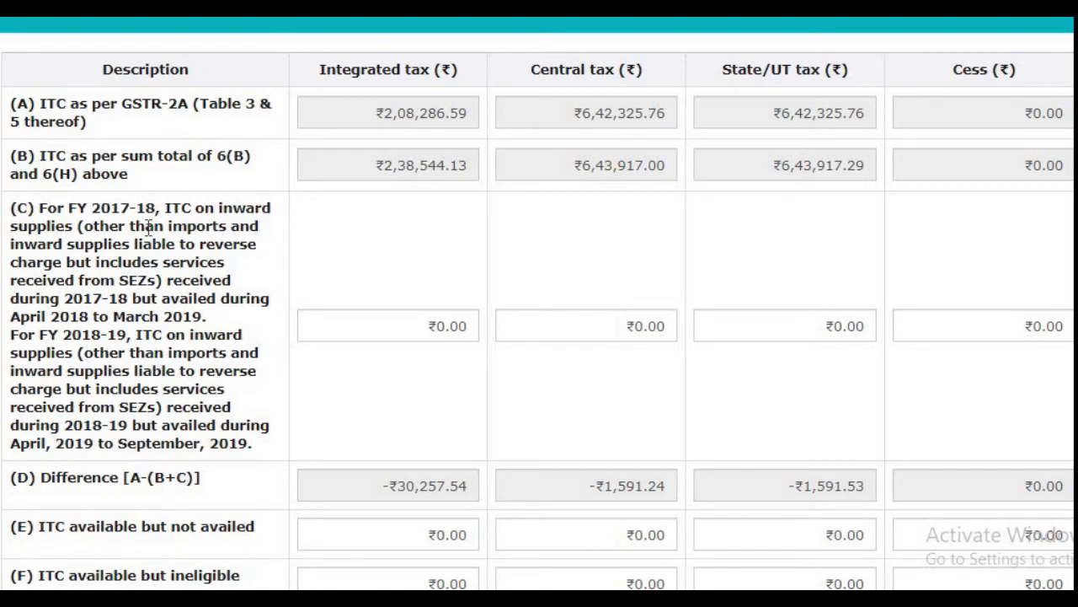
pyautogui.hotkey('alt', 'Tab')
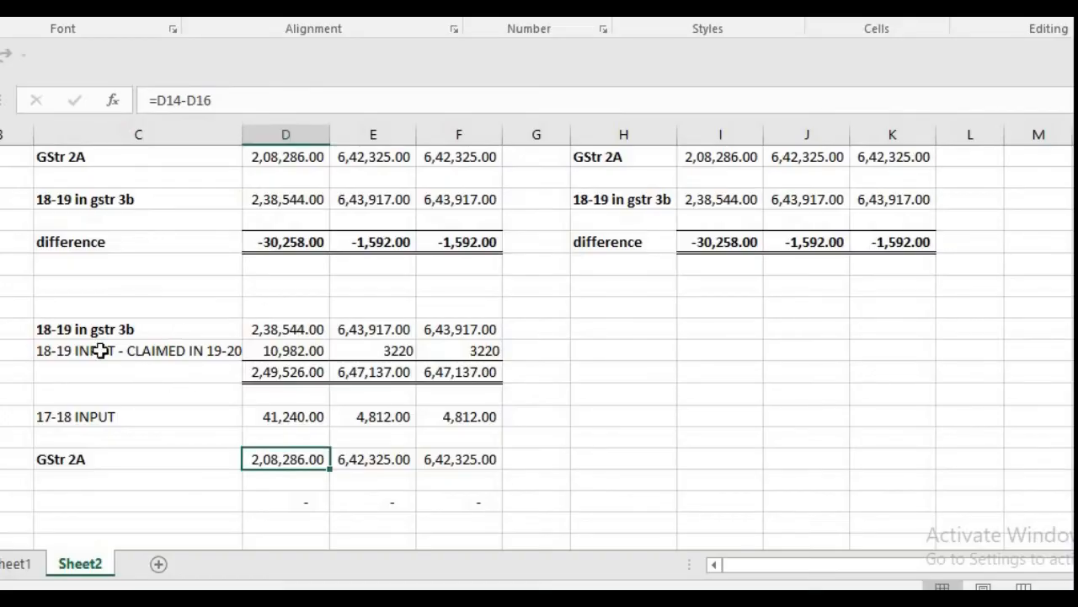
pyautogui.click(88, 350)
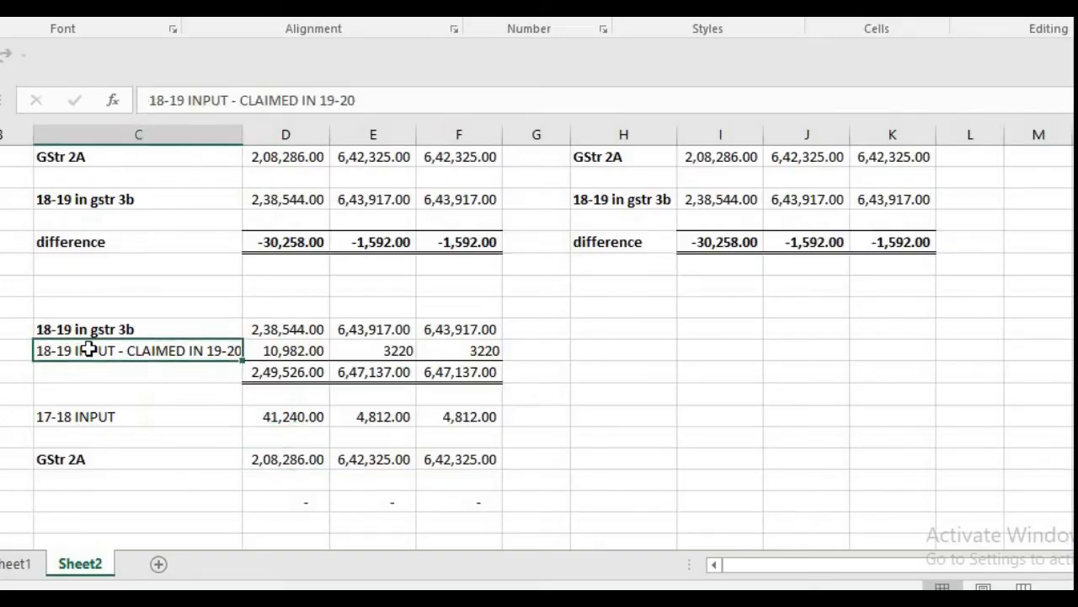
pyautogui.click(295, 354)
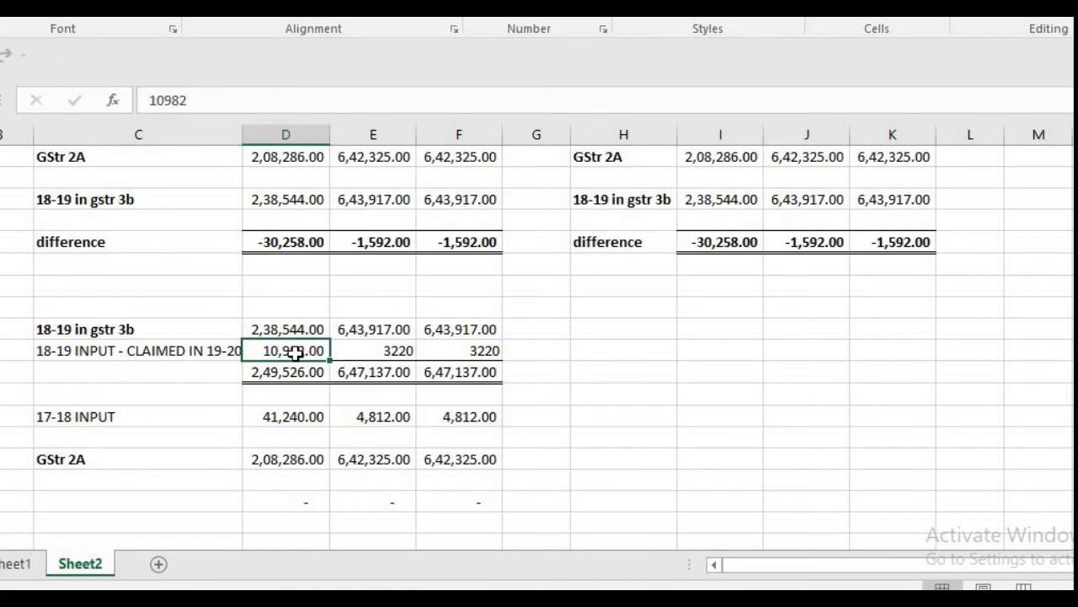
pyautogui.keyDown('ctrl'); pyautogui.click(312, 417); pyautogui.keyUp('ctrl')
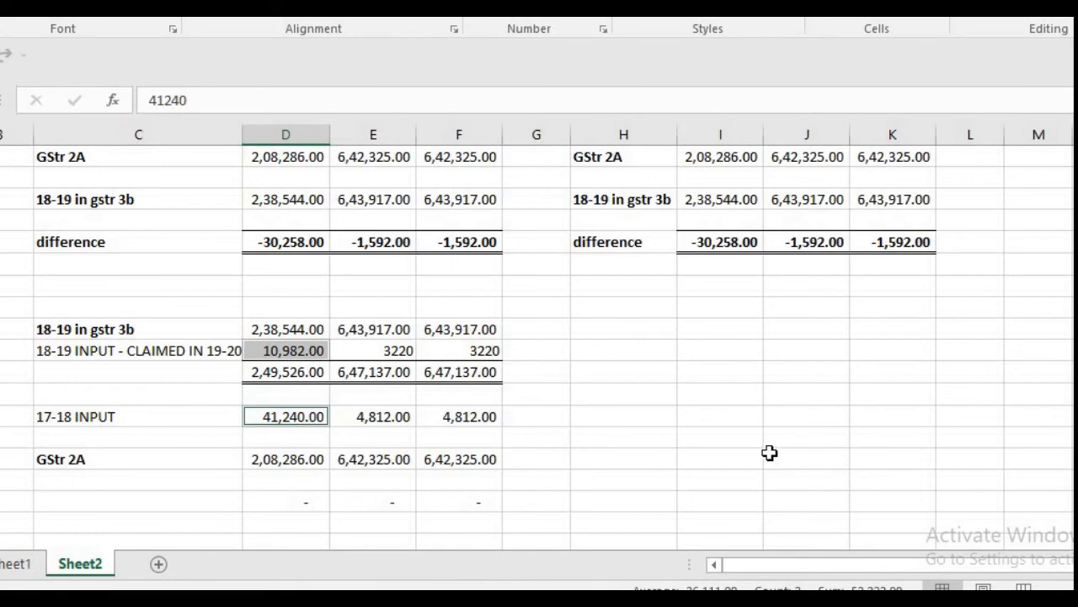
# Step: Add the 17-18 input and the 18-19 input claimed in 19-20 in cell H16 with the formula =D16+D13
pyautogui.click(599, 415)
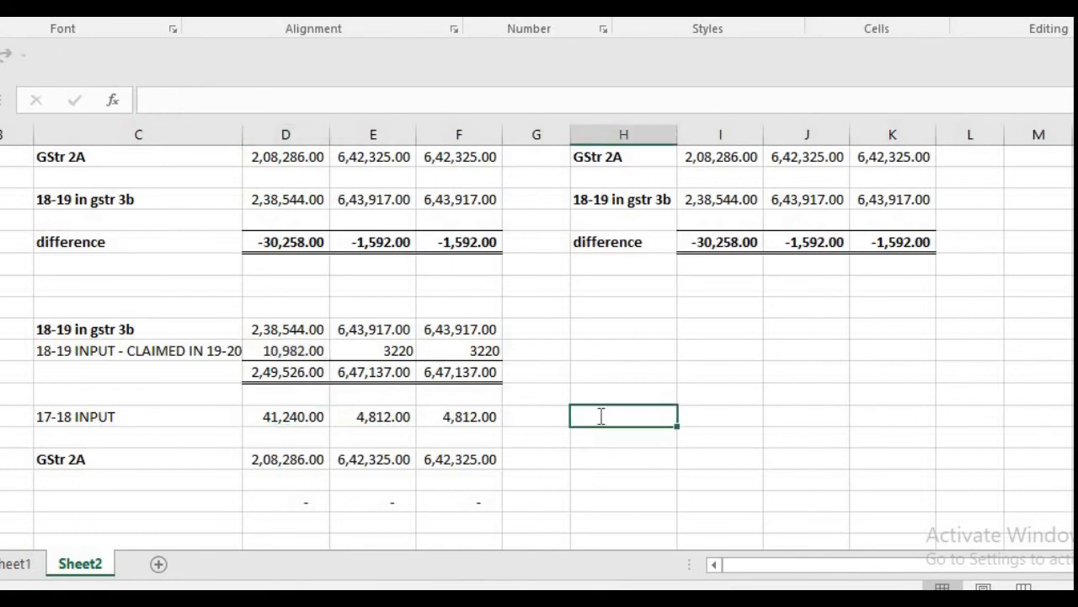
pyautogui.write('=')
pyautogui.press('Left')
pyautogui.press('Left')
pyautogui.press('Left')
pyautogui.press('Left')
pyautogui.write('+')
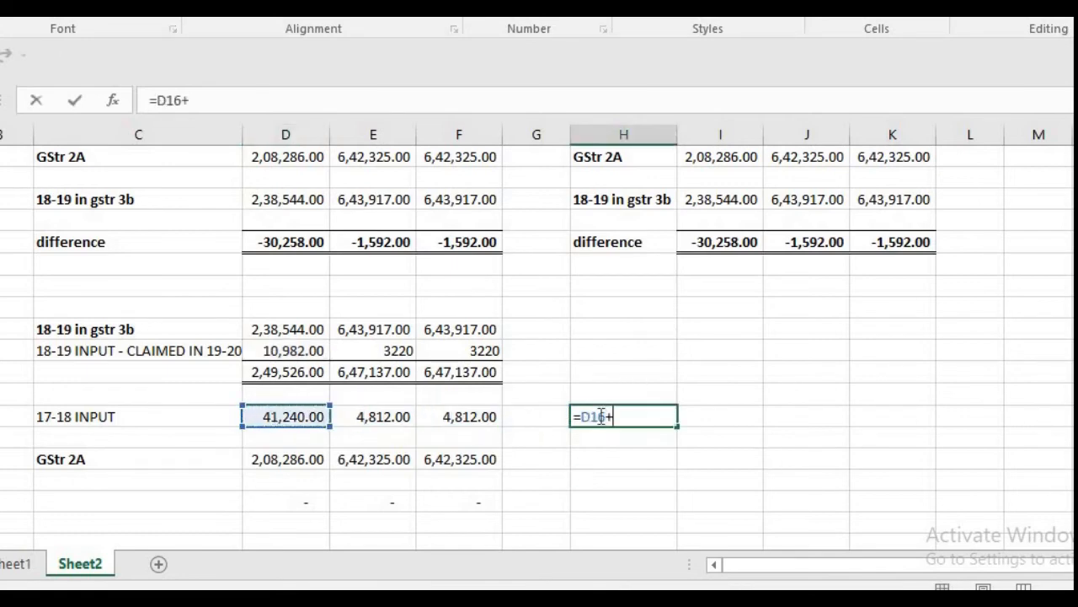
pyautogui.click(286, 350)
pyautogui.press('Return')
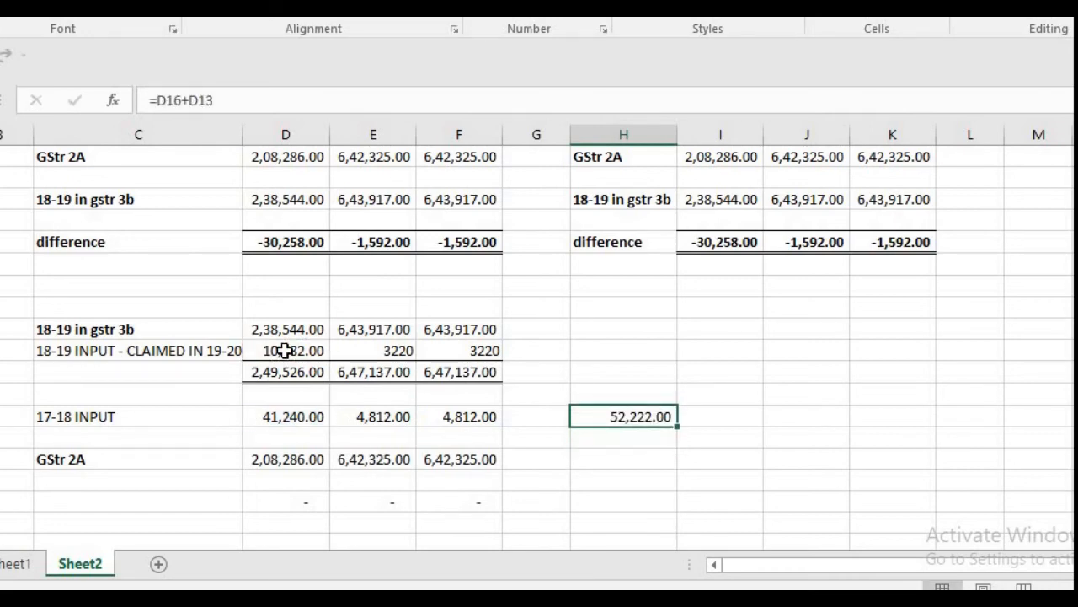
# Step: Copy the sum formula from H16 into cells I16 and J16
pyautogui.hotkey('ctrl', 'c')
pyautogui.press('Right')
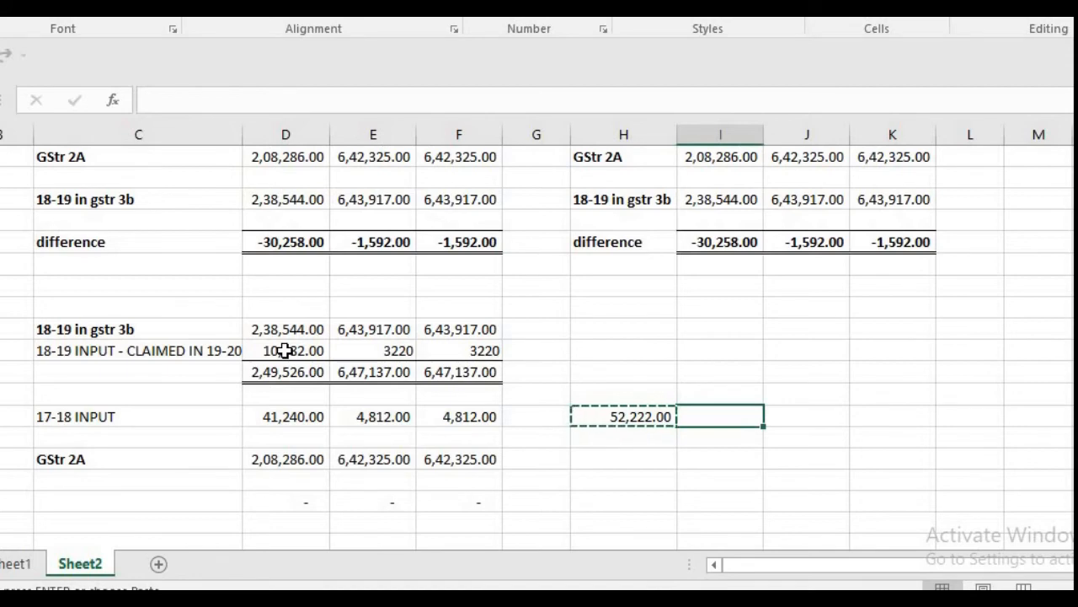
pyautogui.hotkey('shift', 'Right')
pyautogui.hotkey('ctrl', 'v')
pyautogui.press('Left')
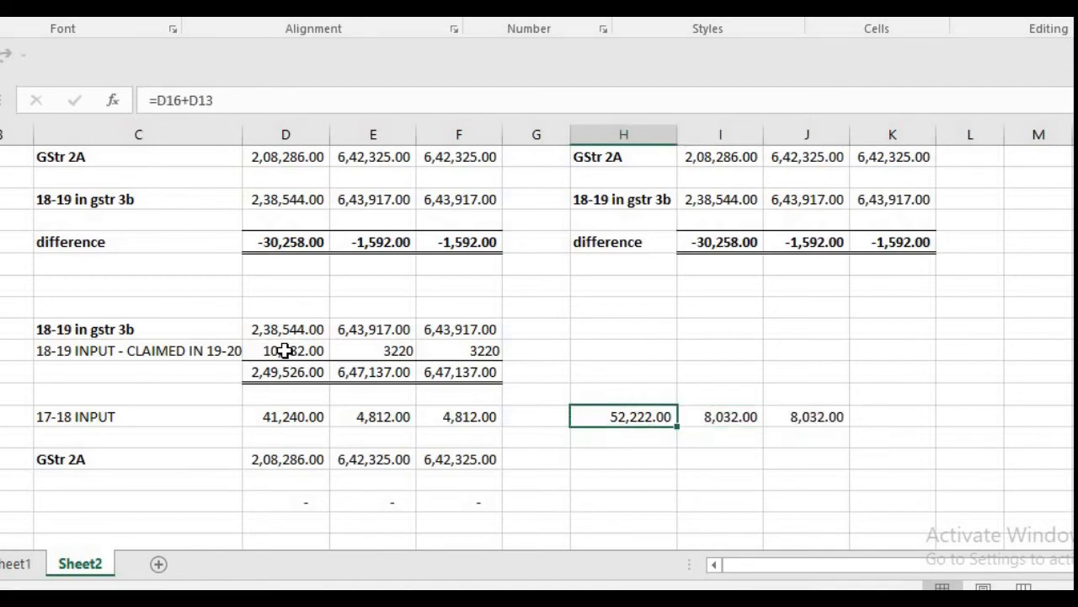
pyautogui.press('Right')
pyautogui.press('Right')
pyautogui.press('Left')
pyautogui.press('Left')
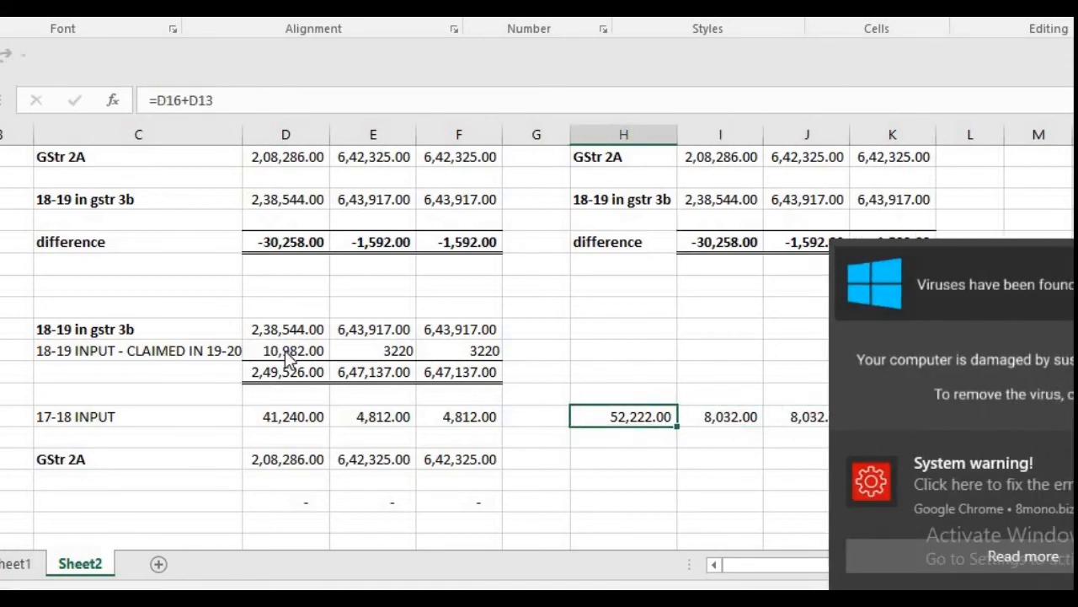
# Step: Switch to the GST portal and enter 52222 as the integrated tax amount in row (C)
pyautogui.hotkey('alt', 'Tab')
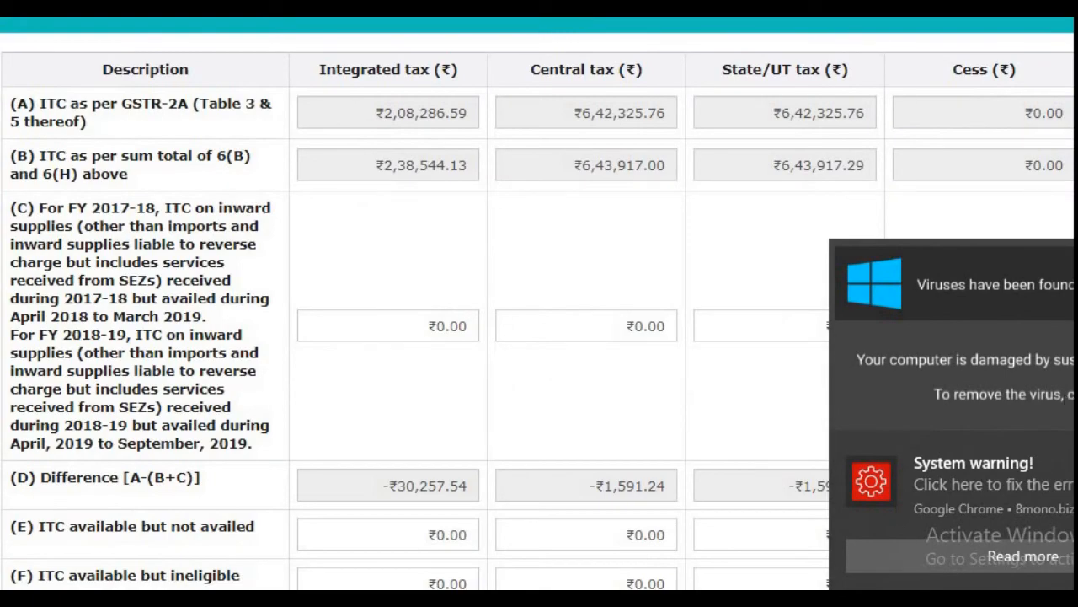
pyautogui.hotkey('alt', 'Tab')
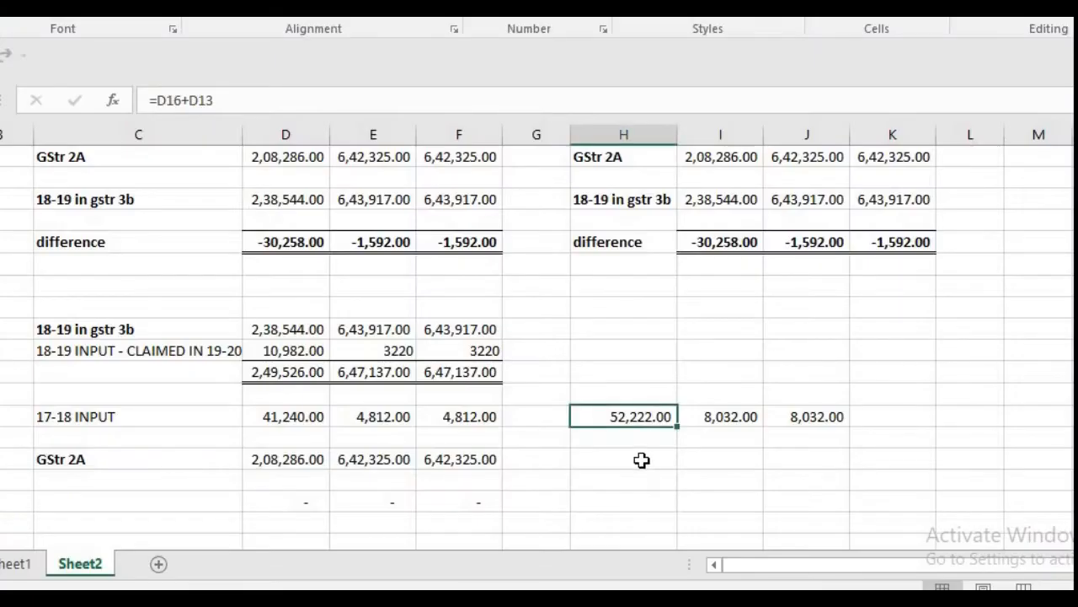
pyautogui.hotkey('alt', 'Tab')
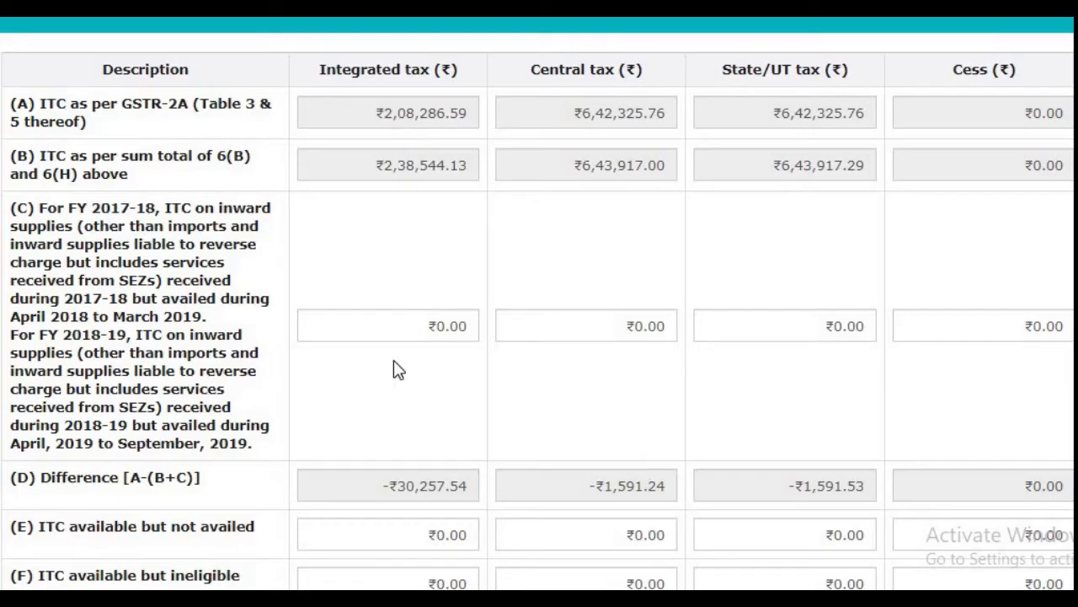
pyautogui.click(385, 330)
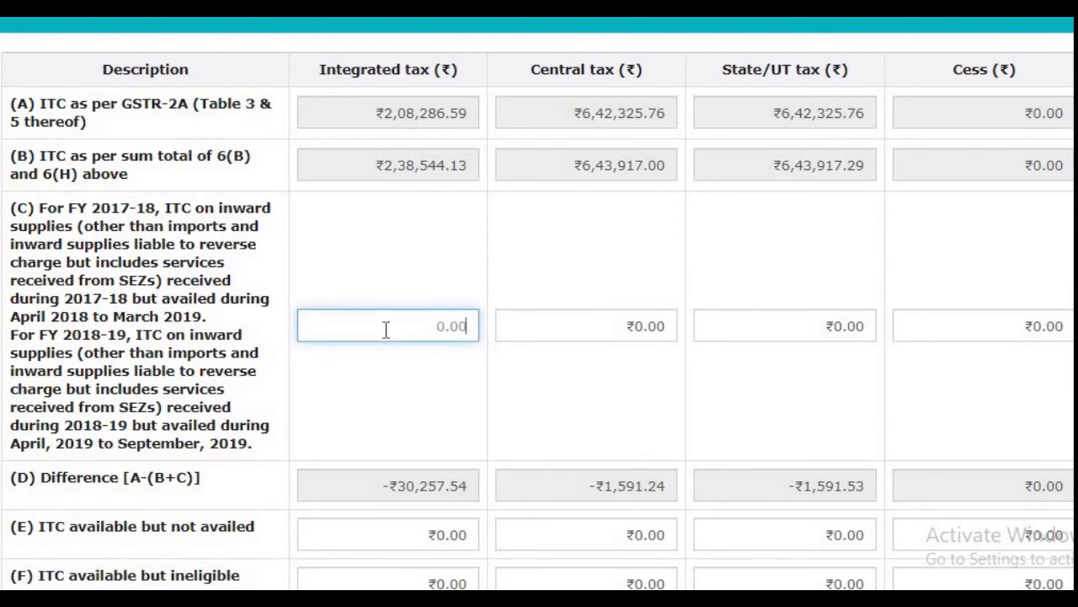
pyautogui.write('52222')
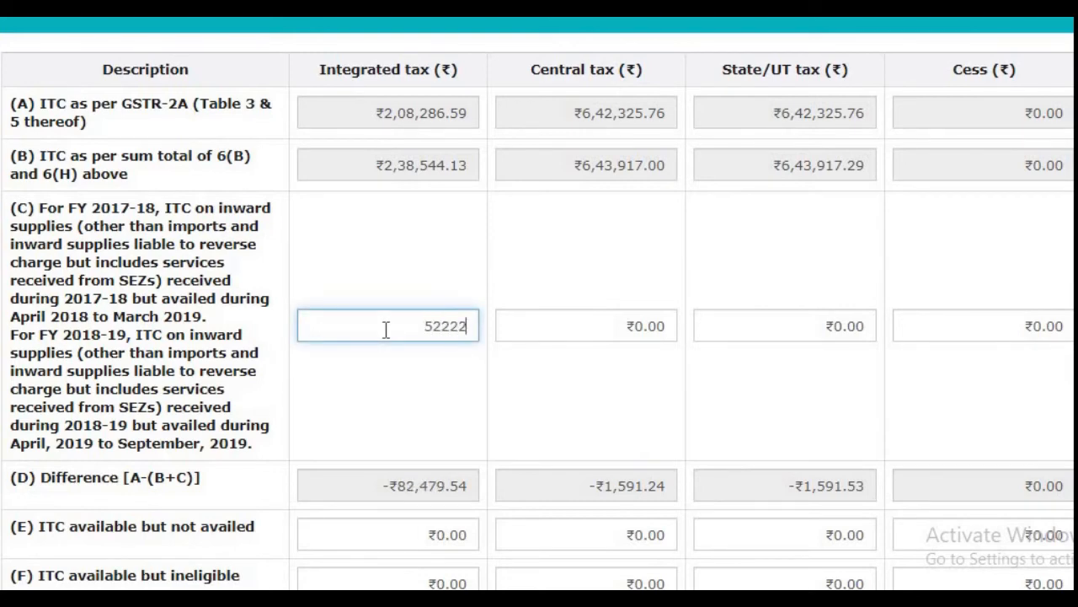
pyautogui.press('Tab')
# Step: Enter 8032 for both central tax and State/UT tax in row (C), checking the amounts against the Excel sheet
pyautogui.hotkey('alt', 'Tab')
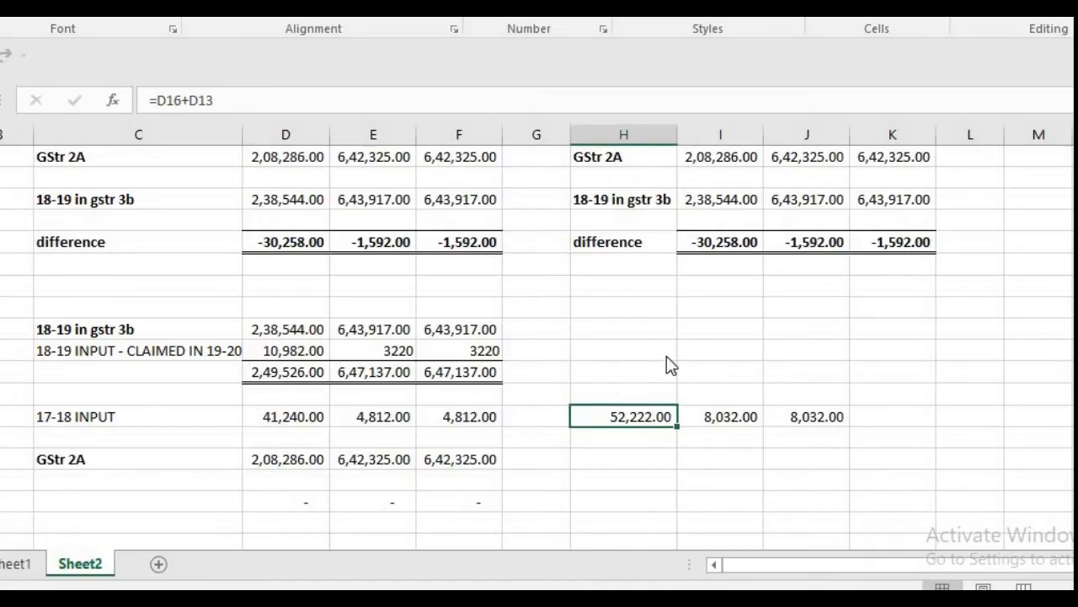
pyautogui.hotkey('alt', 'Tab')
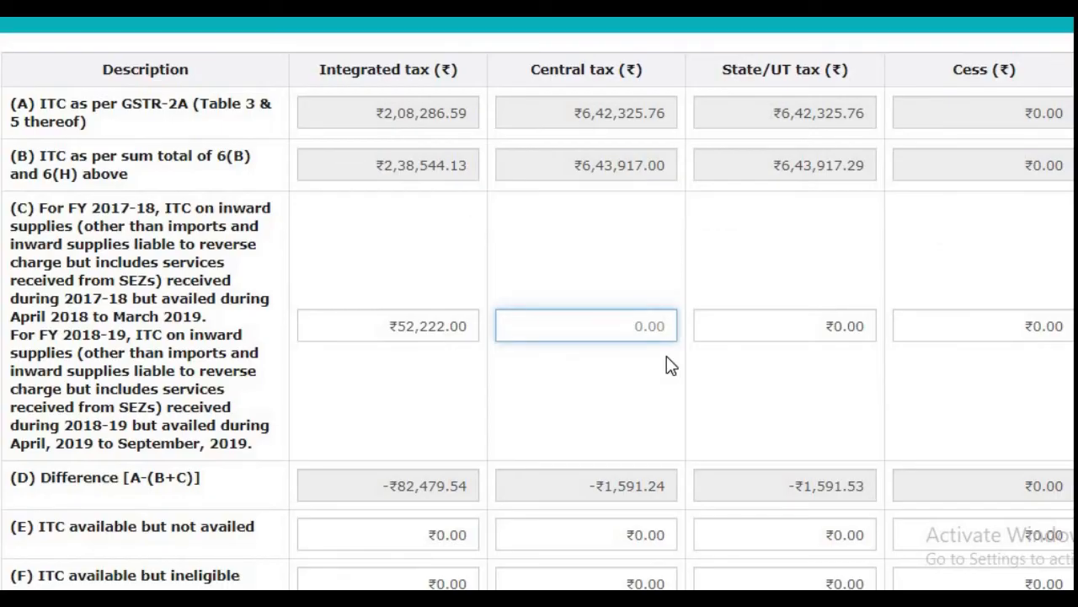
pyautogui.write('8032')
pyautogui.press('Tab')
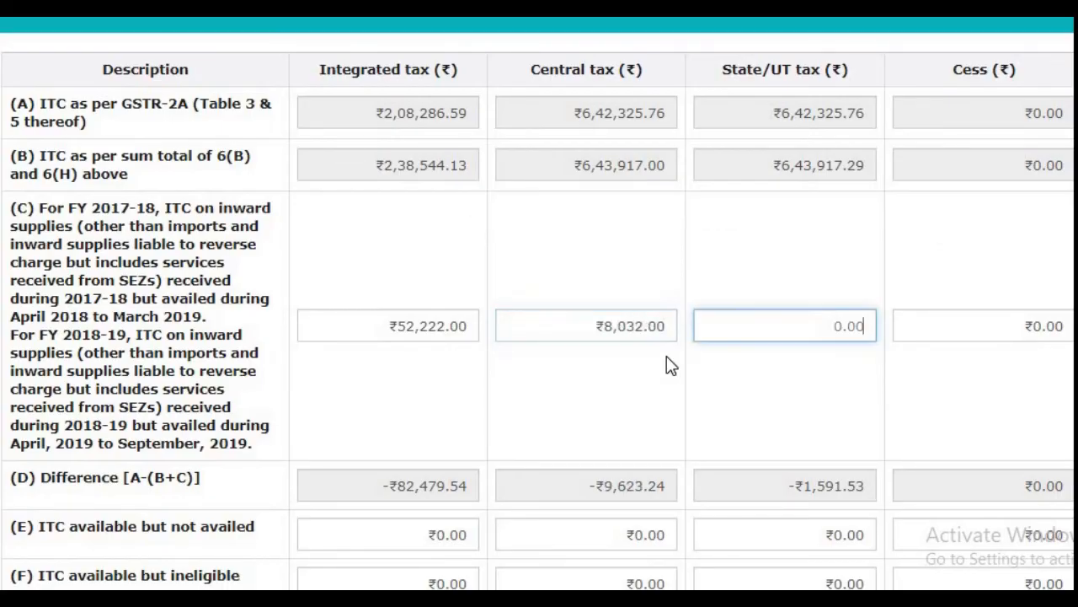
pyautogui.write('8032')
pyautogui.press('Tab')
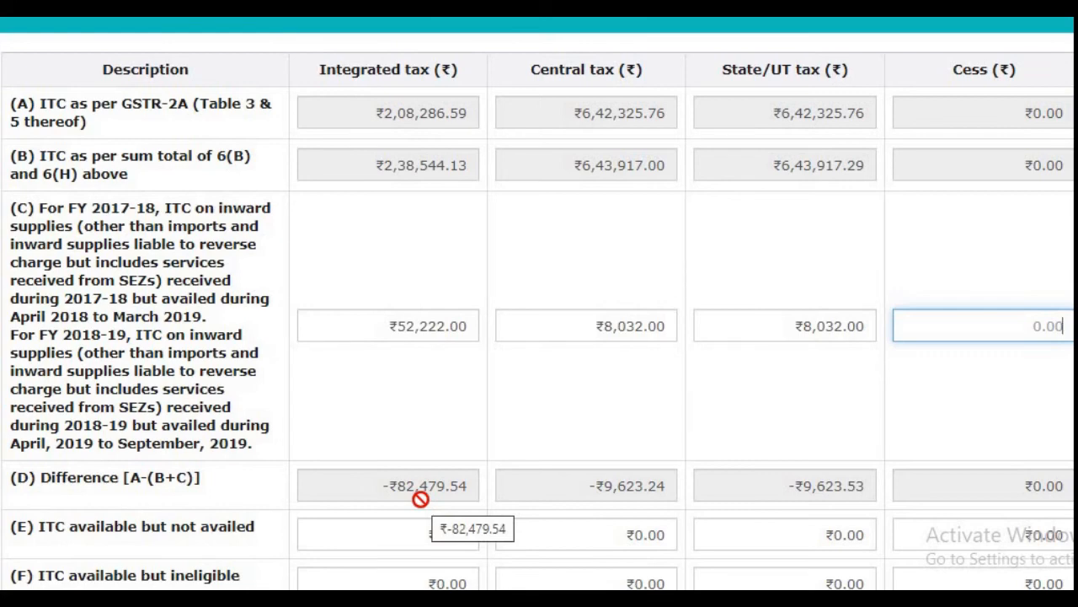
# Step: Return to the Excel reconciliation, check the 17-18 input in column D, and select cell H17 below the summed amounts
pyautogui.hotkey('alt', 'Tab')
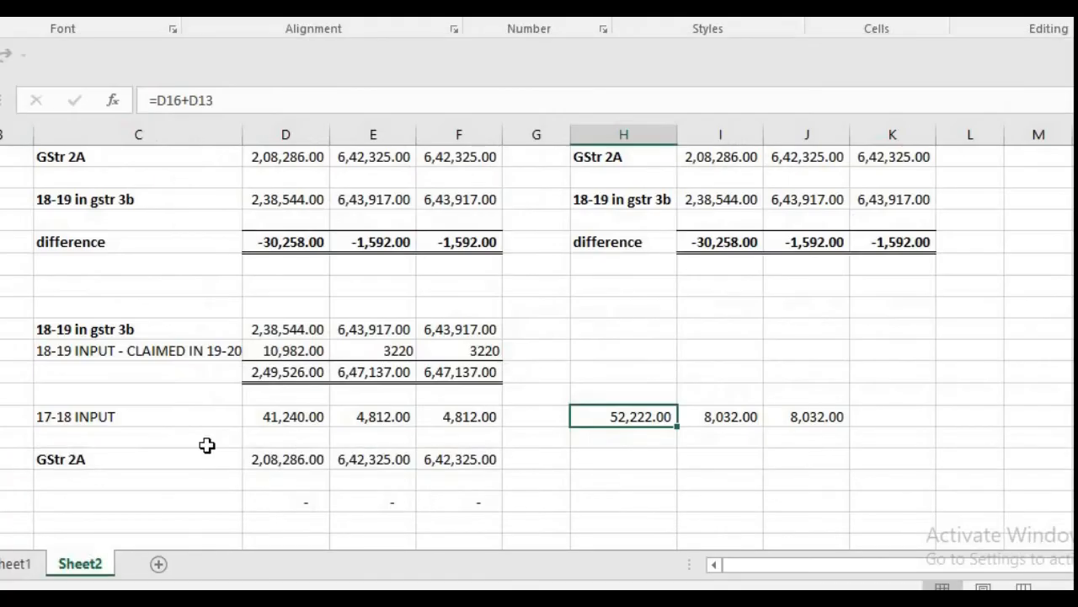
pyautogui.click(292, 425)
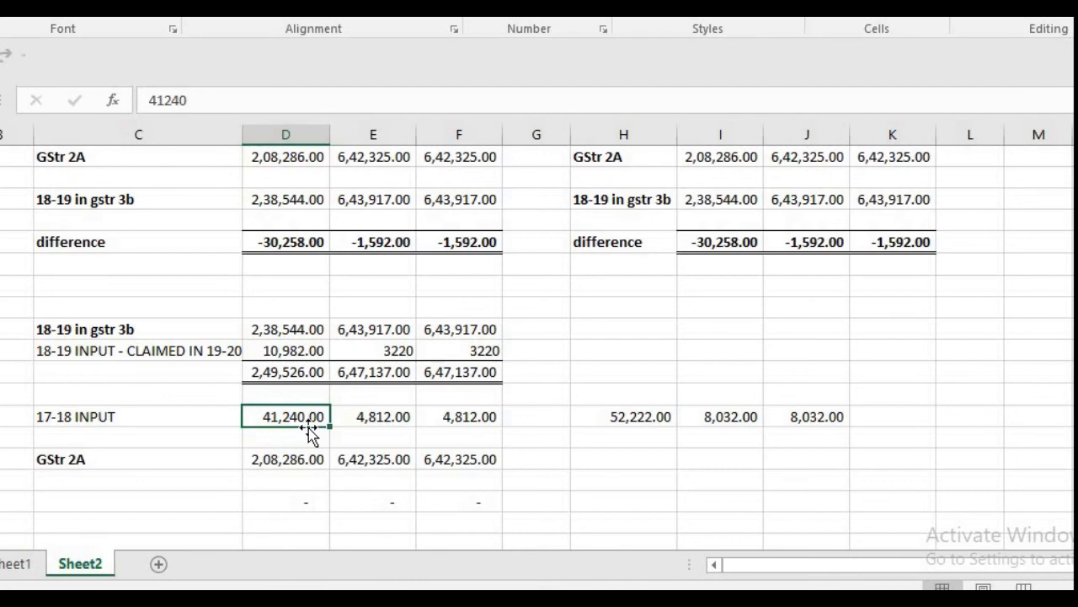
pyautogui.click(656, 447)
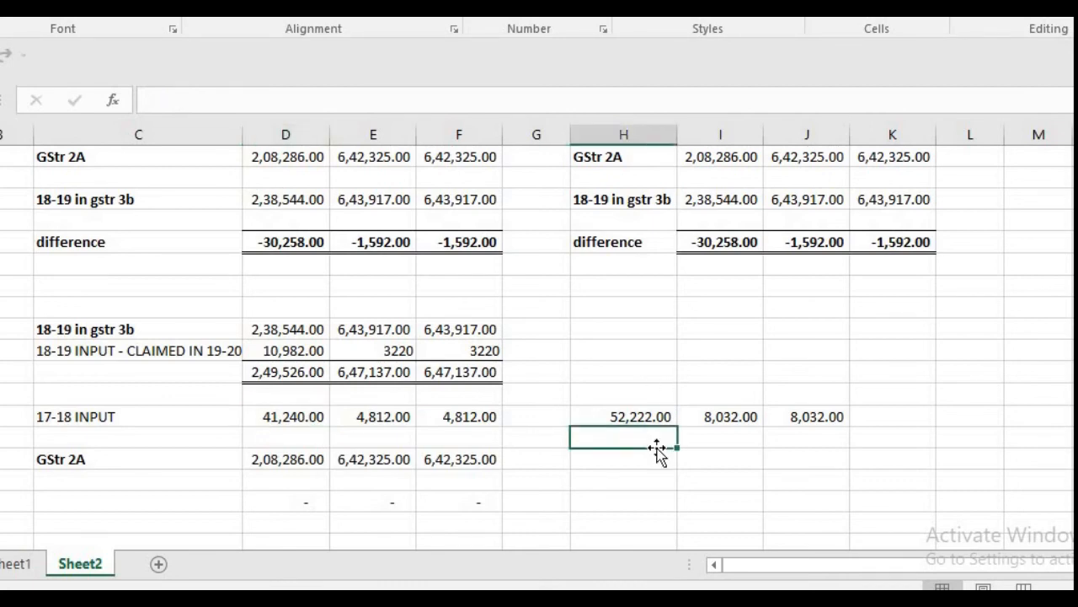
pyautogui.write('=')
pyautogui.press('Left')
pyautogui.press('Left')
pyautogui.press('Left')
pyautogui.press('Left')
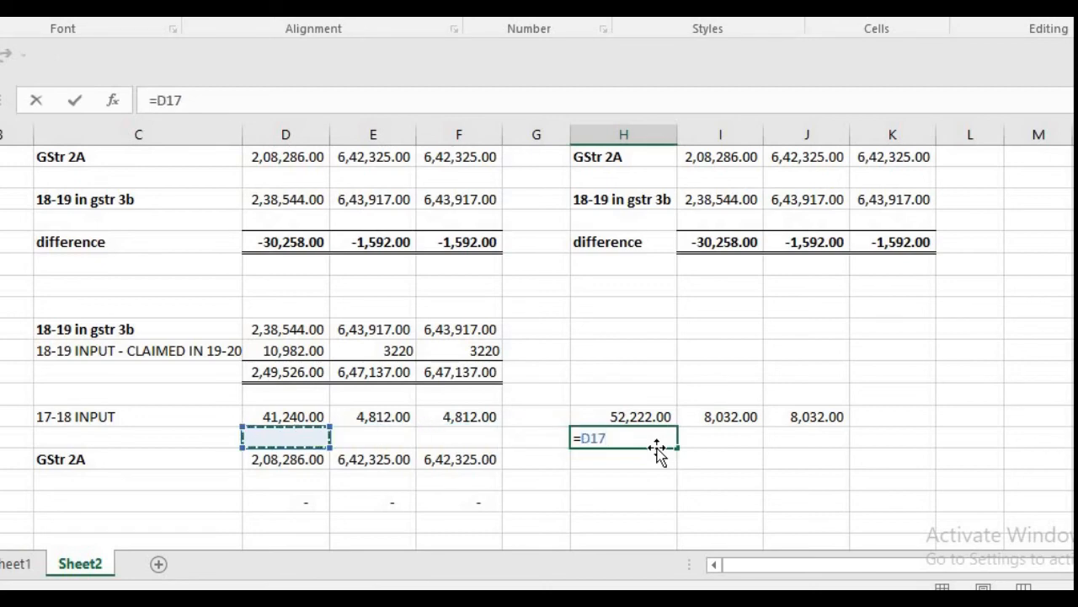
pyautogui.press('Up')
pyautogui.write('-')
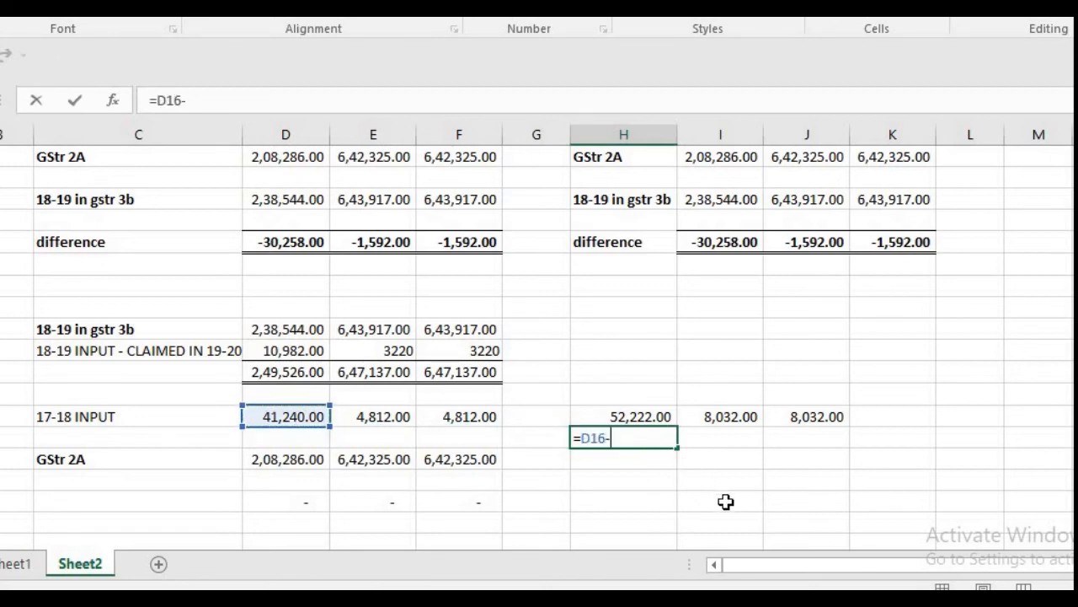
pyautogui.press('Escape')
# Step: Subtract the 17-18 input from the 18-19 input claimed in 19-20 in cell H17 with the formula =D13-D16
pyautogui.write('=')
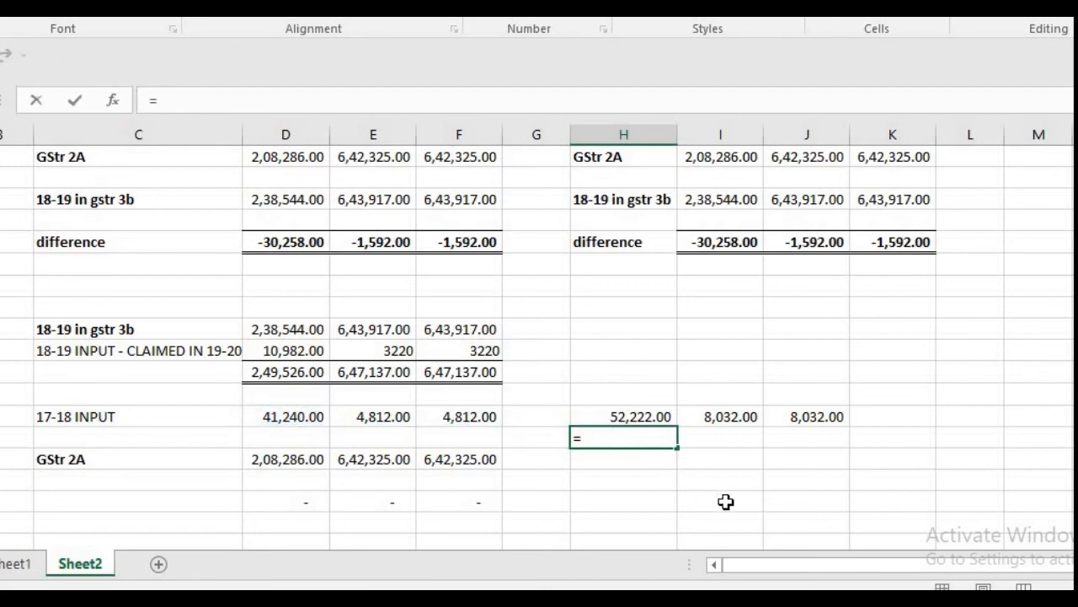
pyautogui.press('Left')
pyautogui.press('Left')
pyautogui.press('Left')
pyautogui.press('Up')
pyautogui.press('Up')
pyautogui.press('Up')
pyautogui.press('Up')
pyautogui.press('Left')
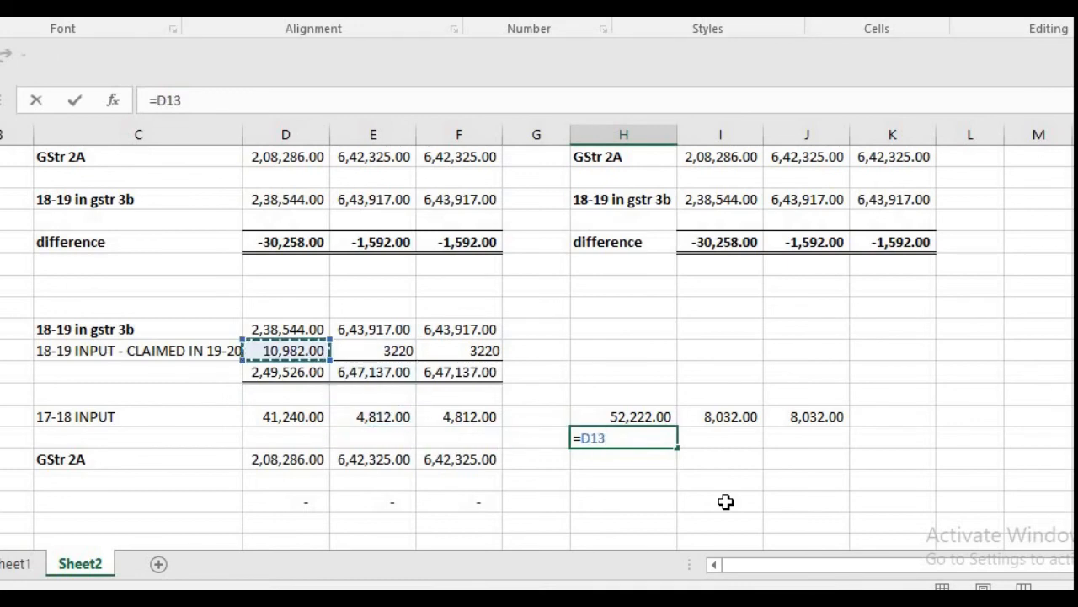
pyautogui.write('-')
pyautogui.press('Left')
pyautogui.press('Left')
pyautogui.press('Left')
pyautogui.press('Left')
pyautogui.press('Up')
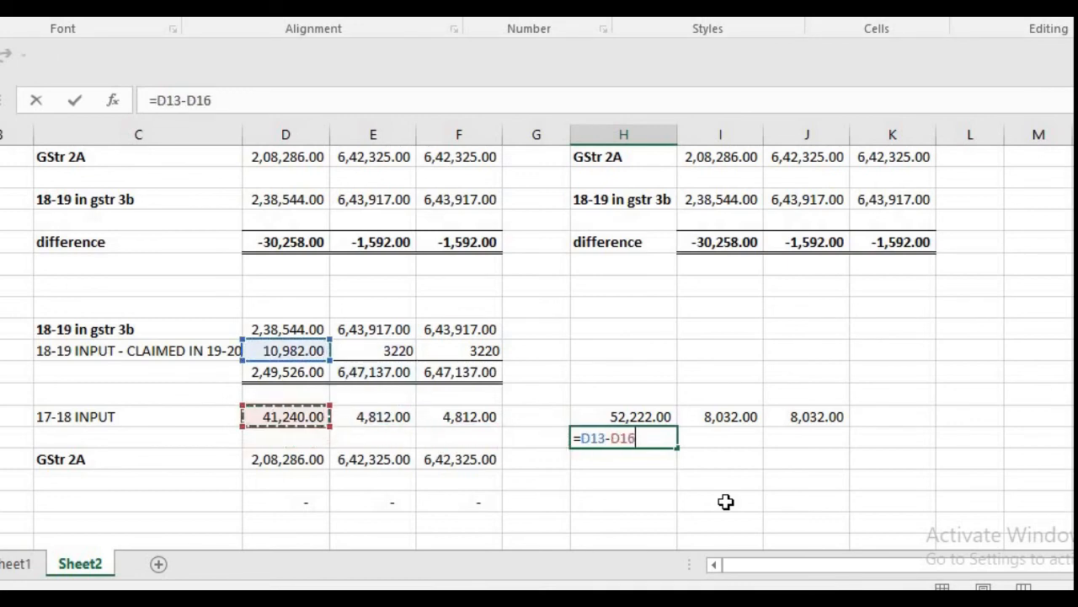
pyautogui.press('Return')
pyautogui.press('Up')
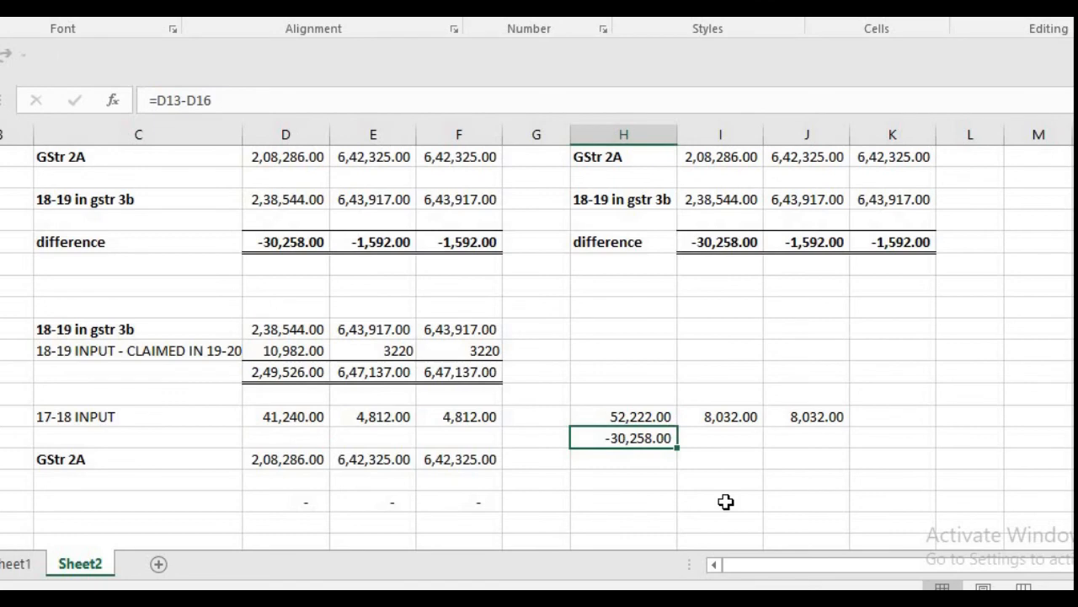
# Step: Copy the subtraction formula from H17 into cells I17 and J17
pyautogui.hotkey('ctrl', 'c')
pyautogui.press('Right')
pyautogui.hotkey('shift', 'Right')
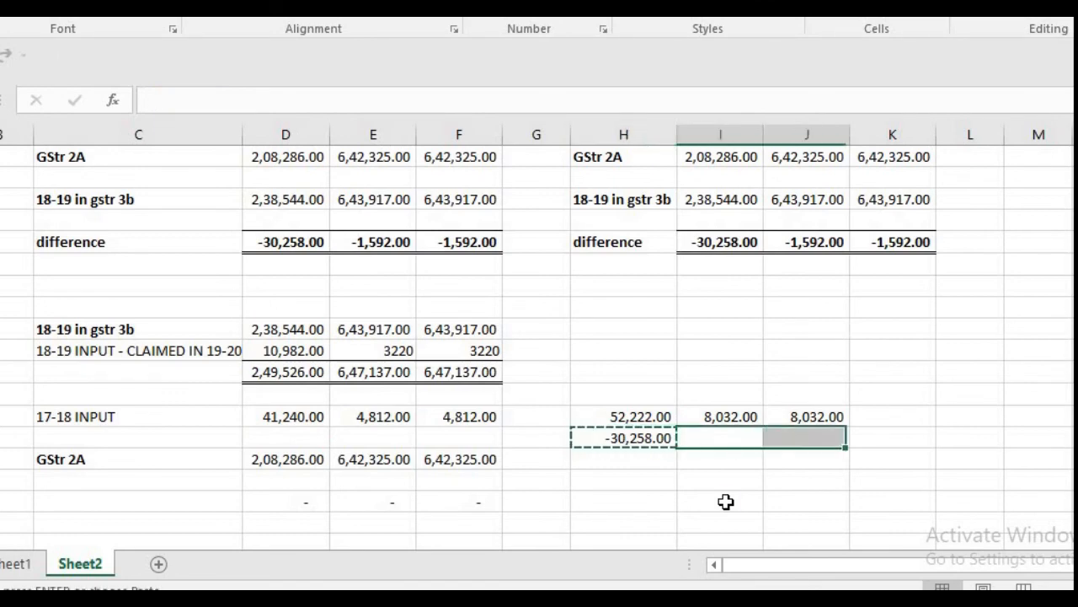
pyautogui.hotkey('ctrl', 'v')
pyautogui.press('Escape')
pyautogui.press('Left')
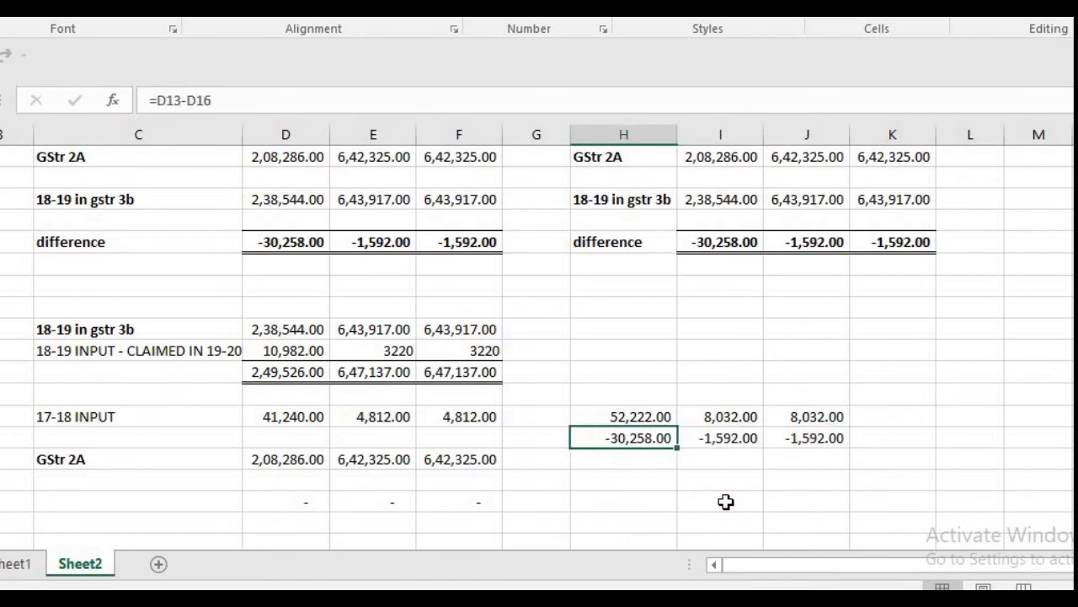
# Step: Switch to the GST portal and reset the integrated tax amount in row (C) to 0
pyautogui.hotkey('alt', 'Tab')
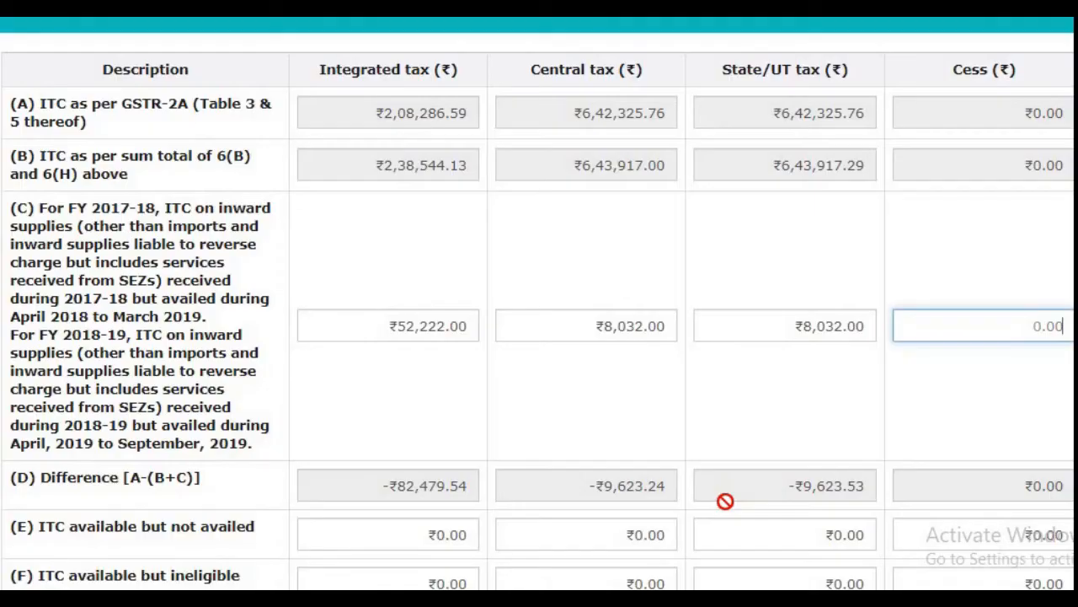
pyautogui.moveTo(380, 326); pyautogui.dragTo(491, 327)
pyautogui.press('BackSpace')
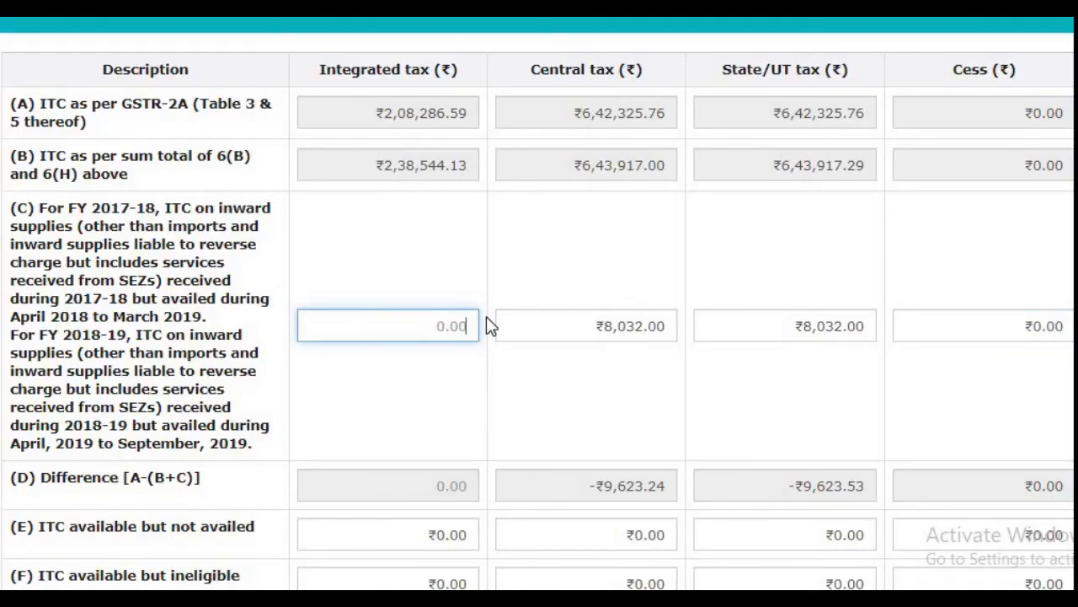
pyautogui.write('0')
pyautogui.hotkey('alt', 'Tab')
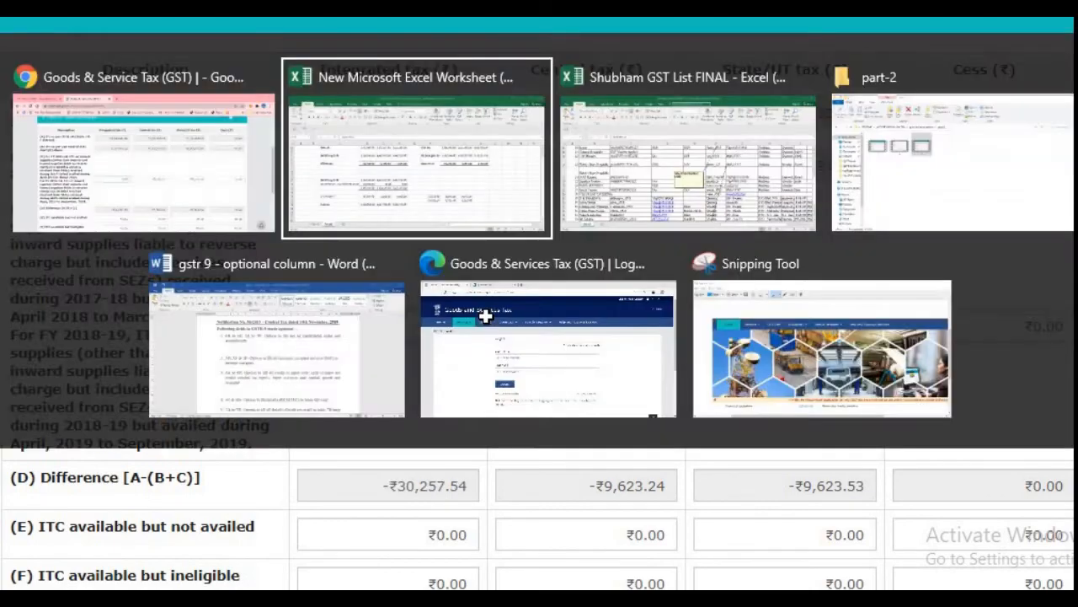
pyautogui.hotkey('alt', 'Tab')
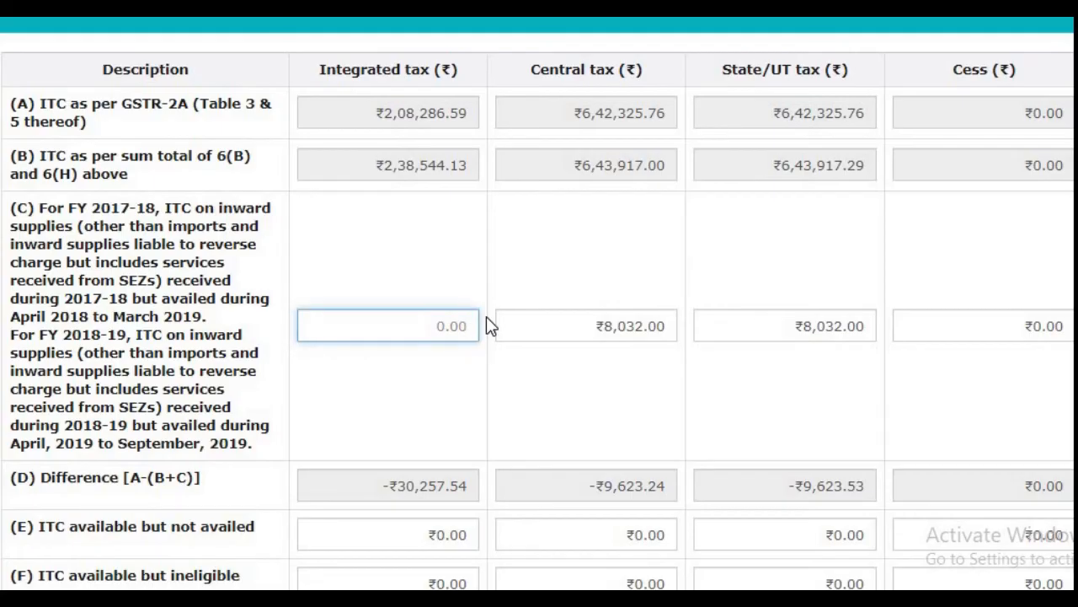
# Step: Set the integrated tax amount in row (C) to -30,258
pyautogui.press('BackSpace')
pyautogui.write('-')
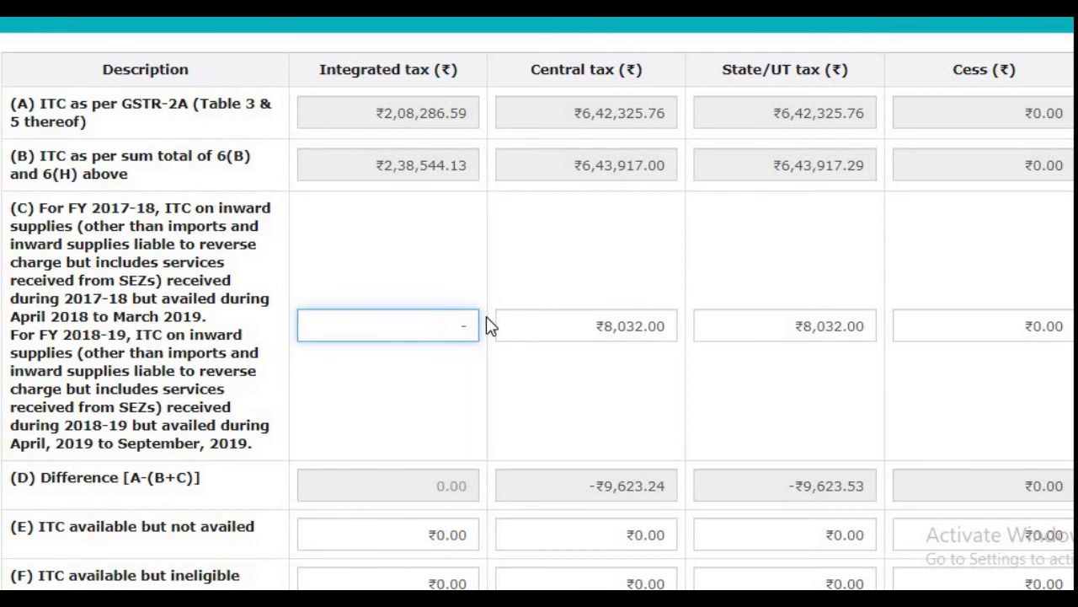
pyautogui.write('₹30,25')
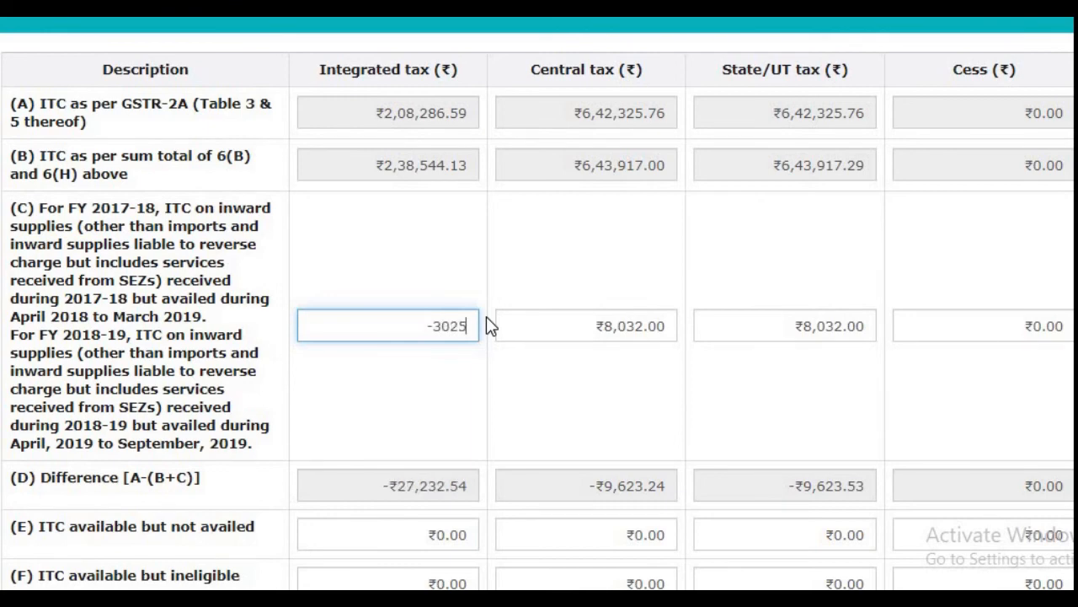
pyautogui.write('8')
pyautogui.press('Tab')
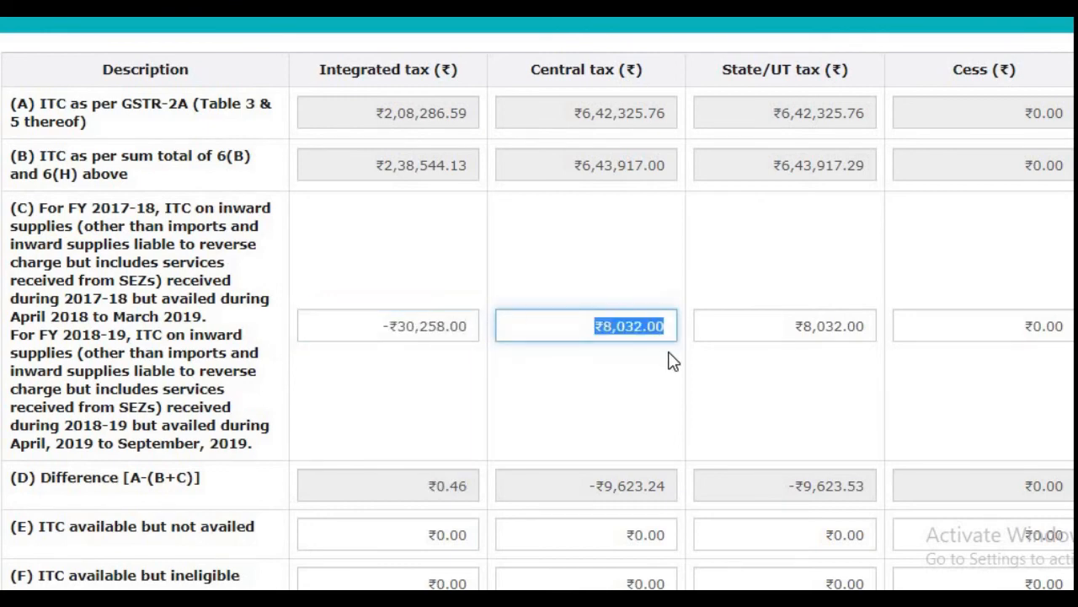
# Step: Check the central tax difference in Excel, enter -153 as the row (C) central tax, and extend the expiring portal session
pyautogui.hotkey('alt', 'Tab')
pyautogui.hotkey('alt', 'Tab')
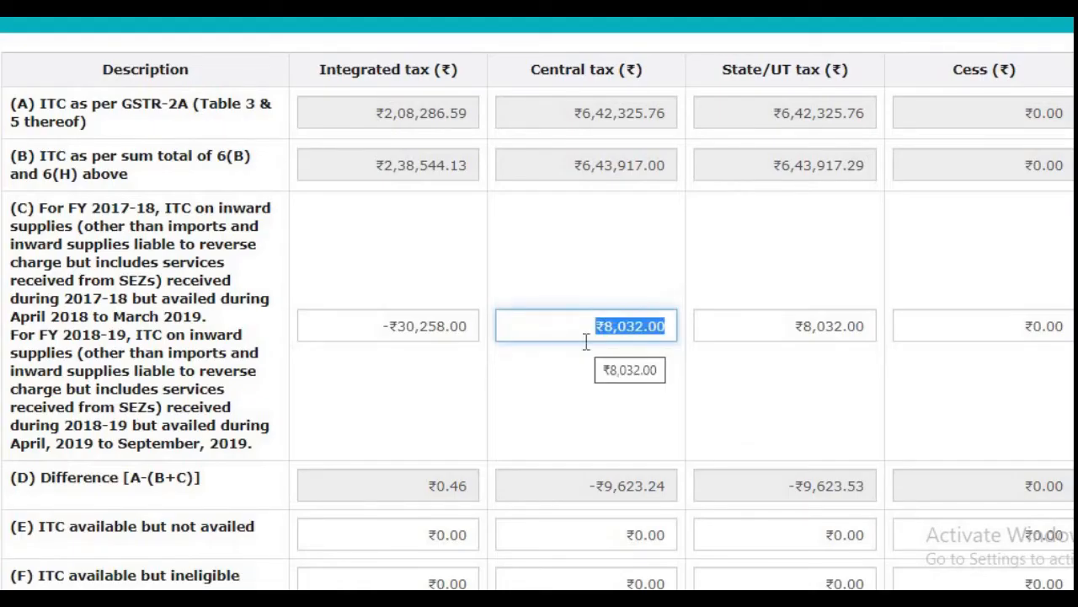
pyautogui.press('BackSpace')
pyautogui.write('-1')
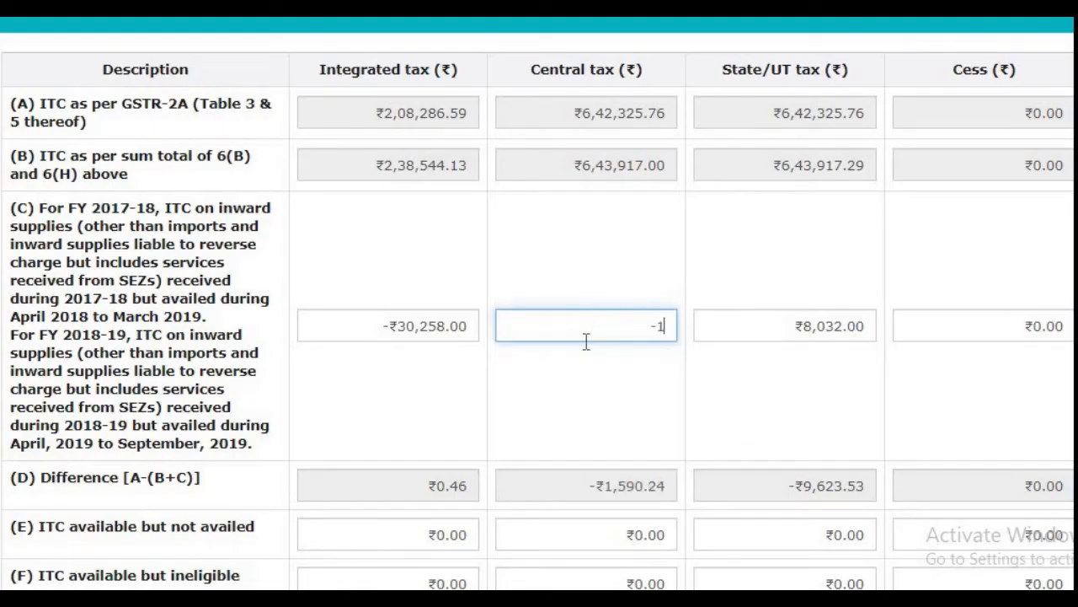
pyautogui.write('53')
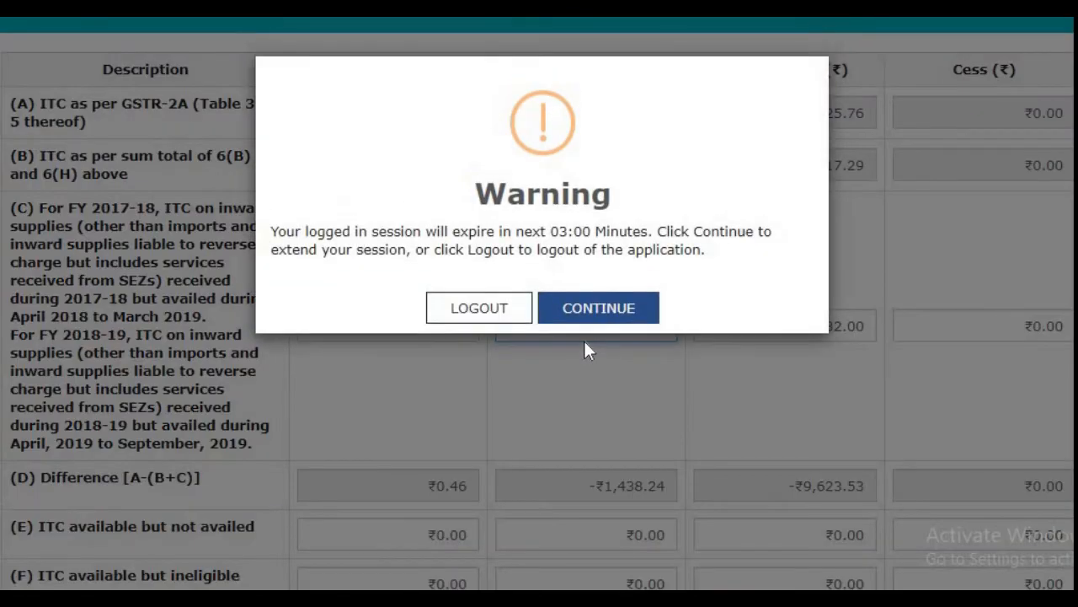
pyautogui.click(561, 308)
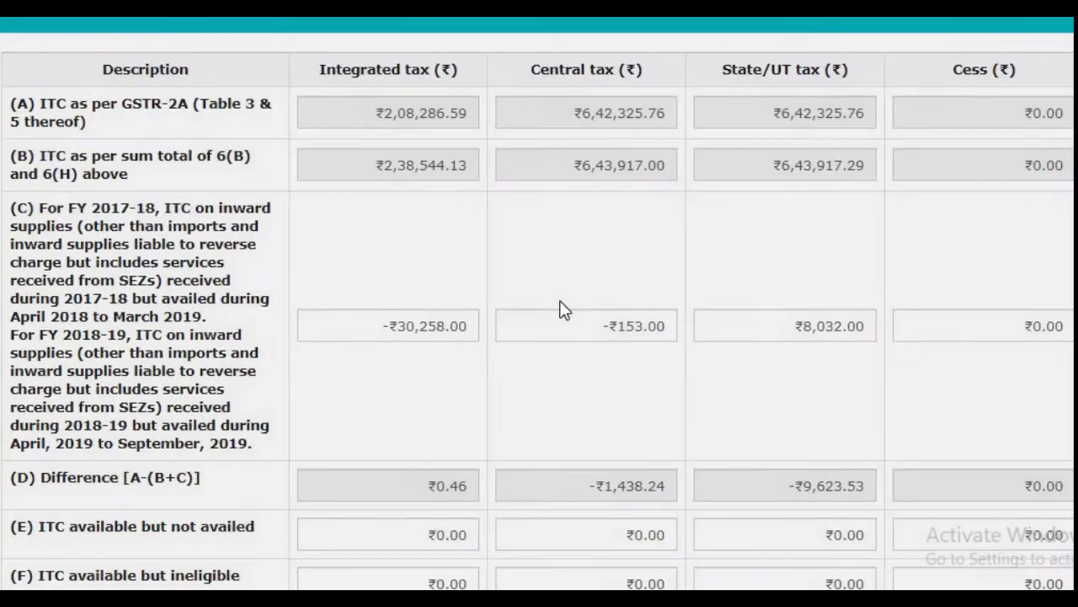
# Step: Change the central tax amount in row (C) to -1,532
pyautogui.click(616, 326)
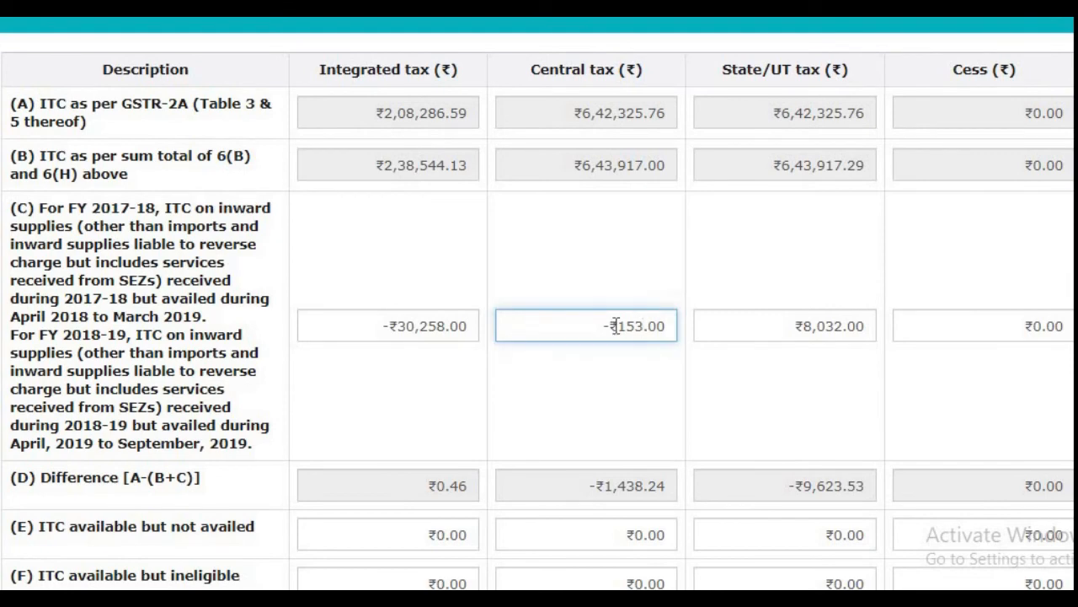
pyautogui.press('BackSpace')
pyautogui.press('BackSpace')
pyautogui.press('BackSpace')
pyautogui.write('2')
pyautogui.press('Tab')
# Step: Recheck the central tax difference in the Excel reconciliation and correct the central tax amount in row (C) to -1,592
pyautogui.hotkey('alt', 'Tab')
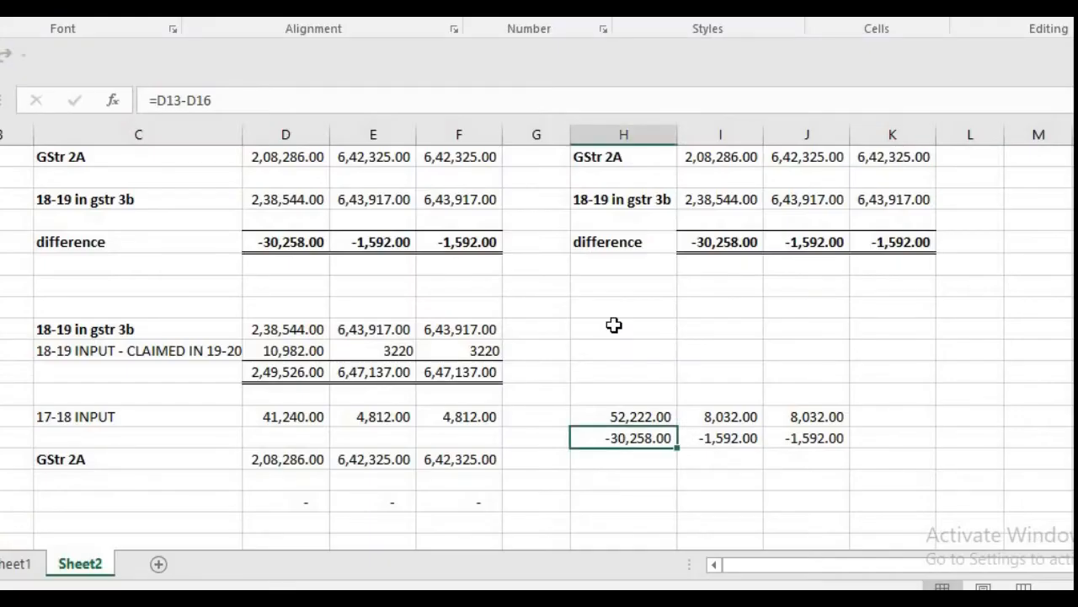
pyautogui.hotkey('alt', 'Tab')
pyautogui.press('Home')
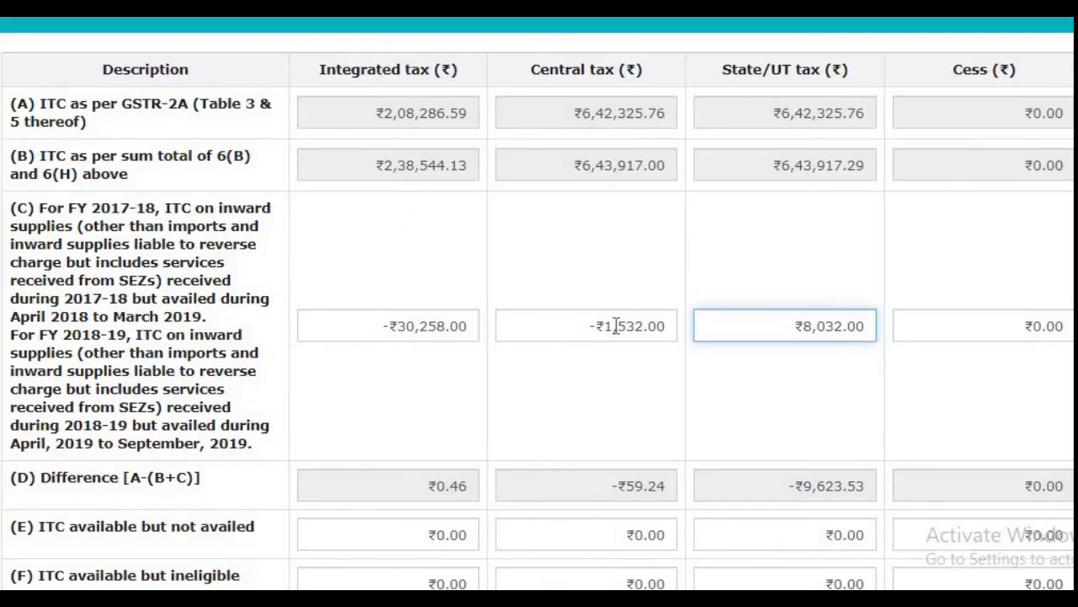
pyautogui.click(629, 327)
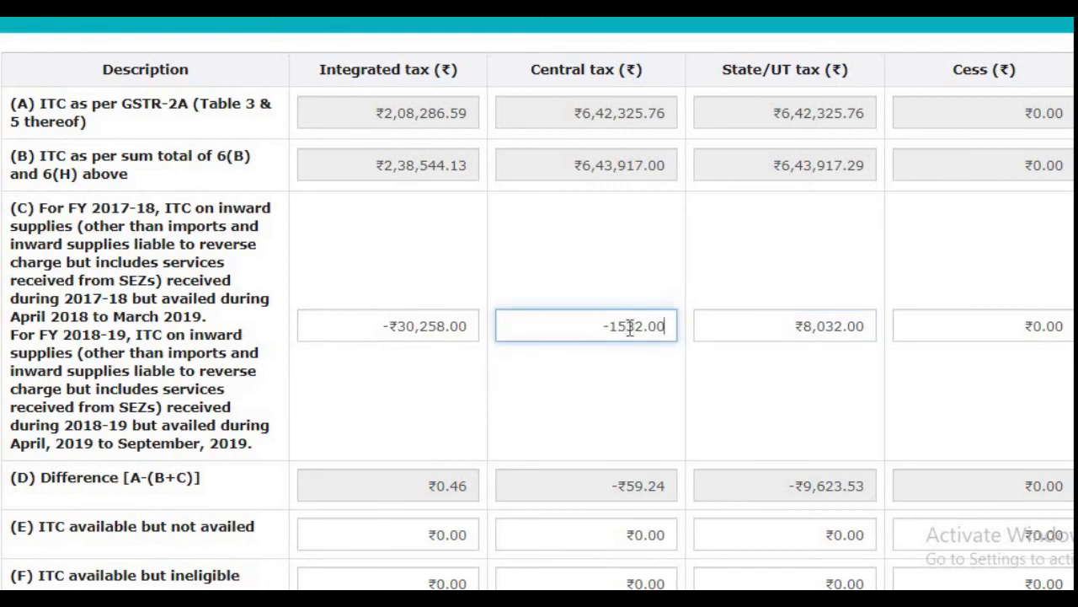
pyautogui.press('Tab')
pyautogui.click(648, 330)
pyautogui.moveTo(648, 331); pyautogui.dragTo(558, 329)
pyautogui.write('-₹1,')
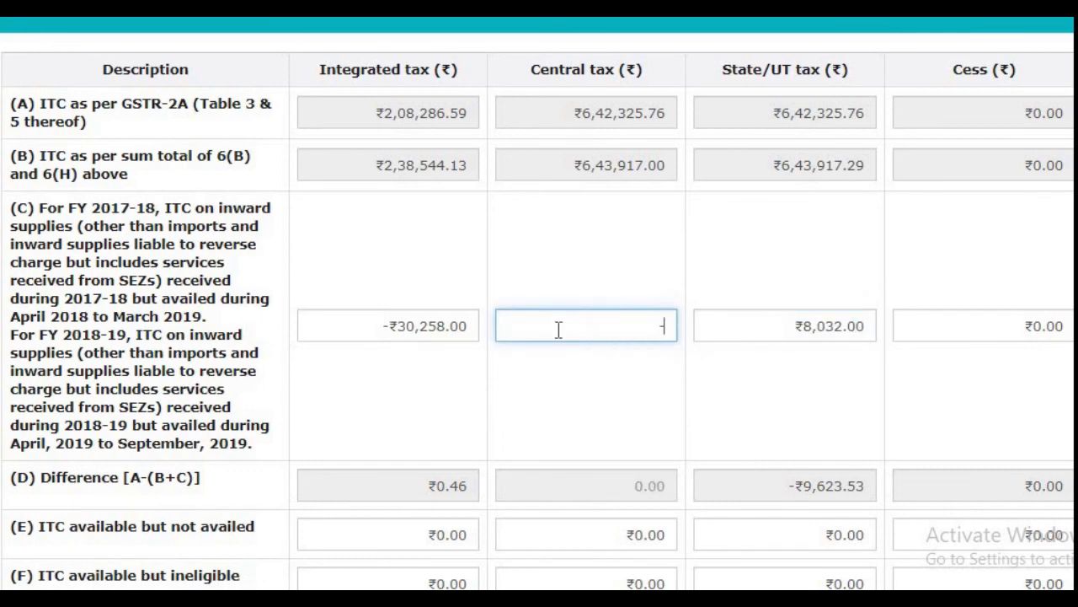
pyautogui.write('592')
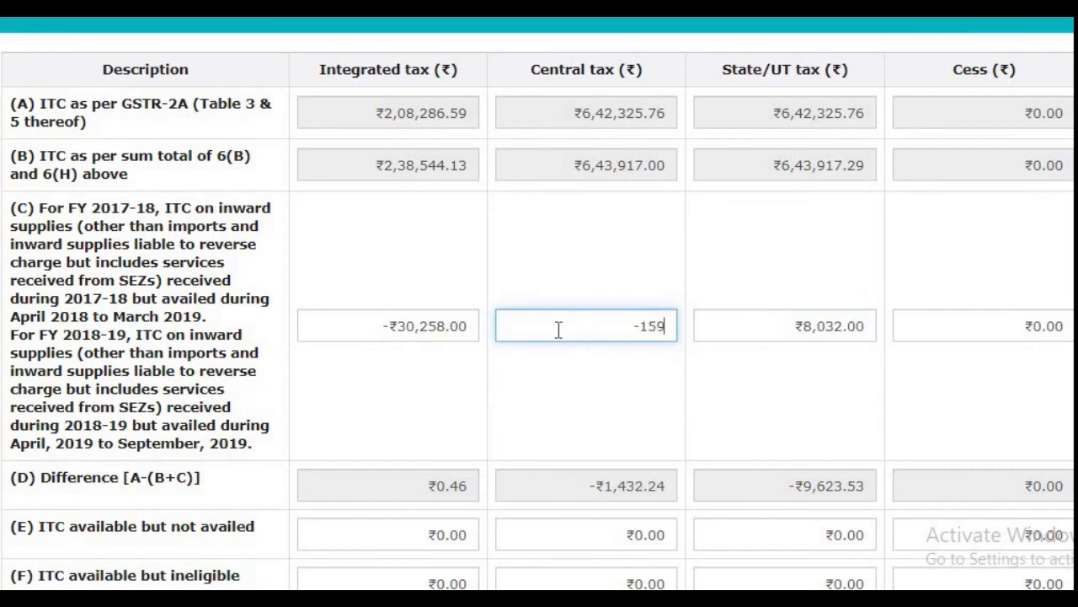
# Step: Set the State/UT tax amount in row (C) to -1,592 and leave the cess of that row at 0
pyautogui.press('Tab')
pyautogui.write('-₹1,5')
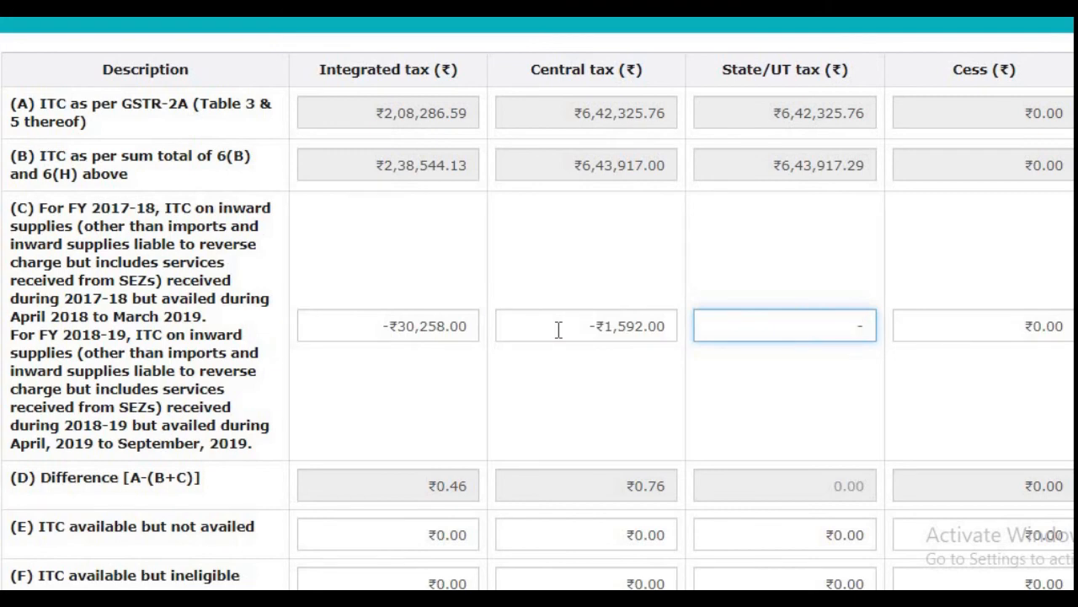
pyautogui.write('92')
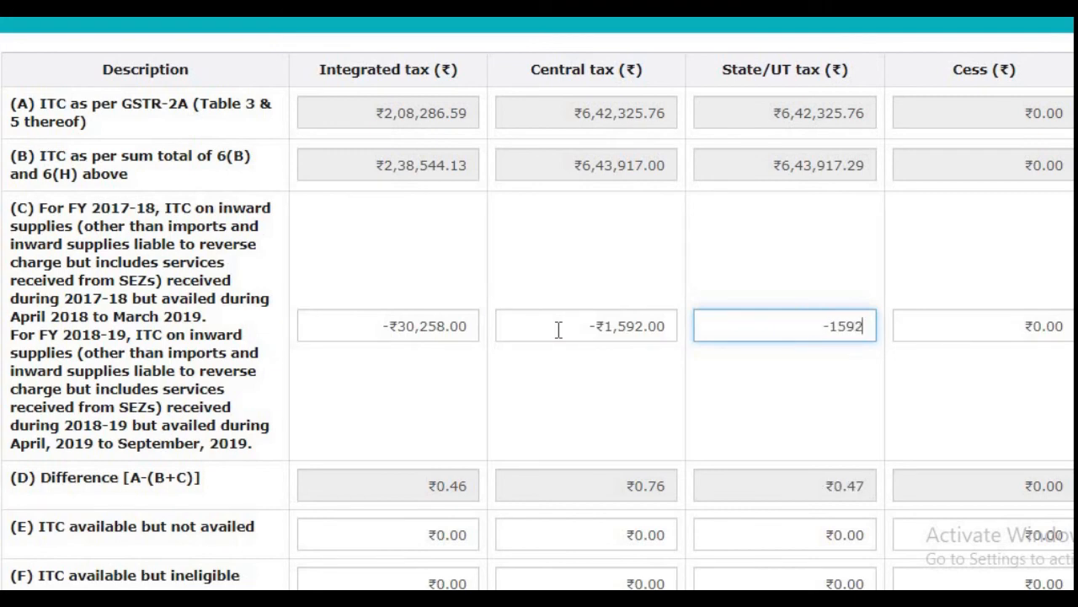
pyautogui.press('Tab')
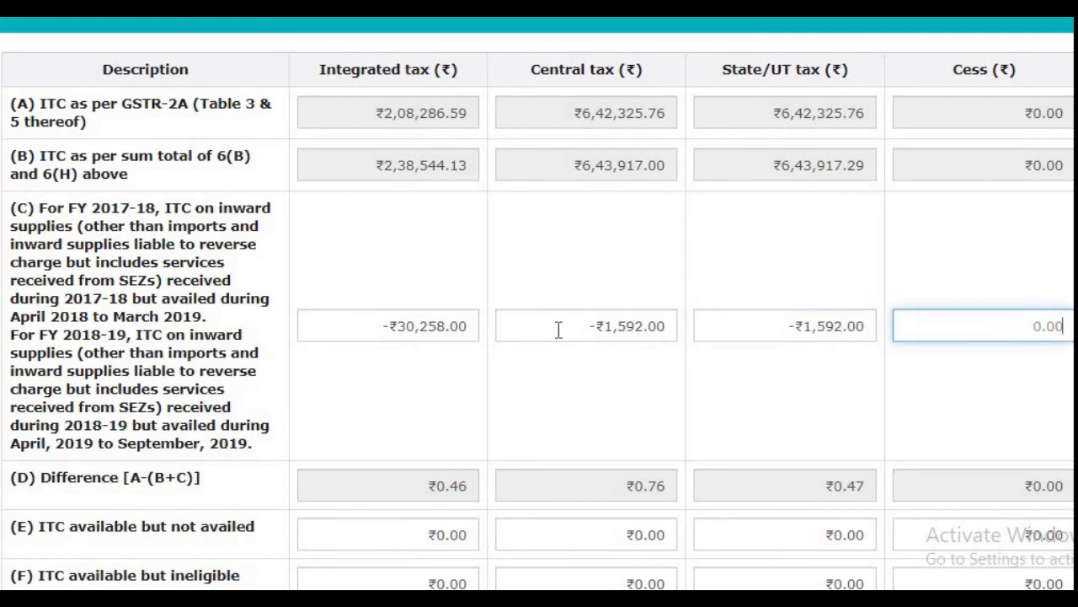
pyautogui.press('BackSpace')
pyautogui.press('BackSpace')
pyautogui.press('BackSpace')
pyautogui.press('Tab')
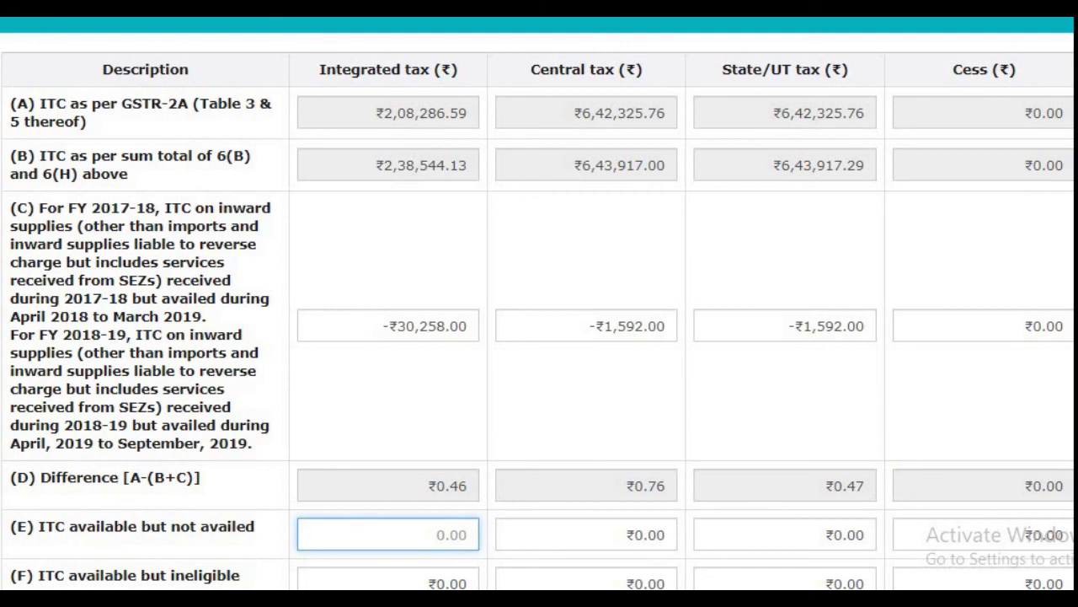
# Step: Try 111313 as the integrated tax in row (E), ITC available but not availed, and clear the amount again
pyautogui.scroll(-3, 145, 394)
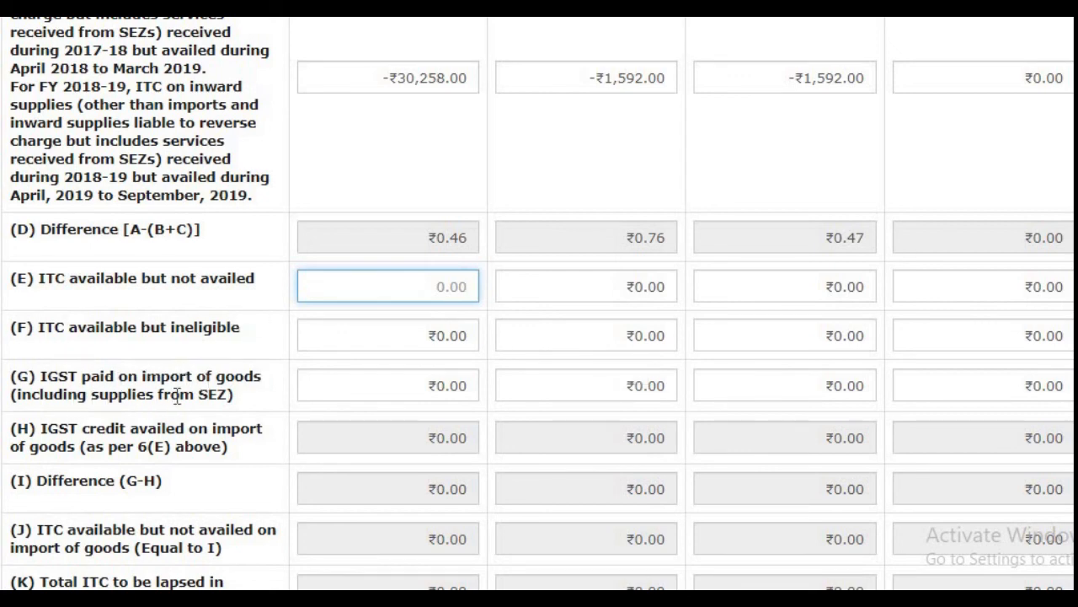
pyautogui.click(350, 383)
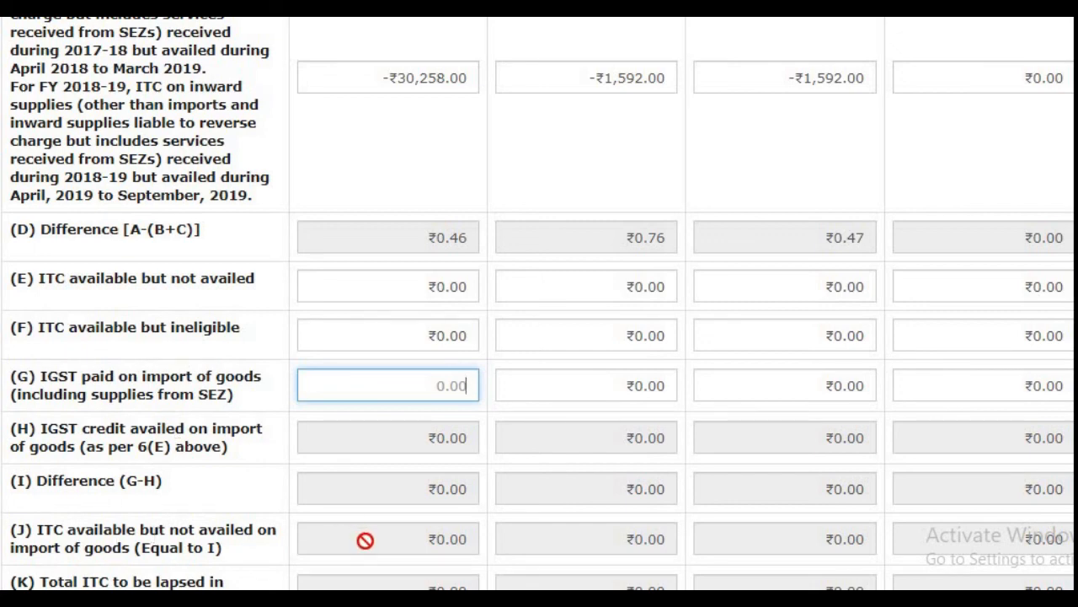
pyautogui.scroll(-3, 412, 517)
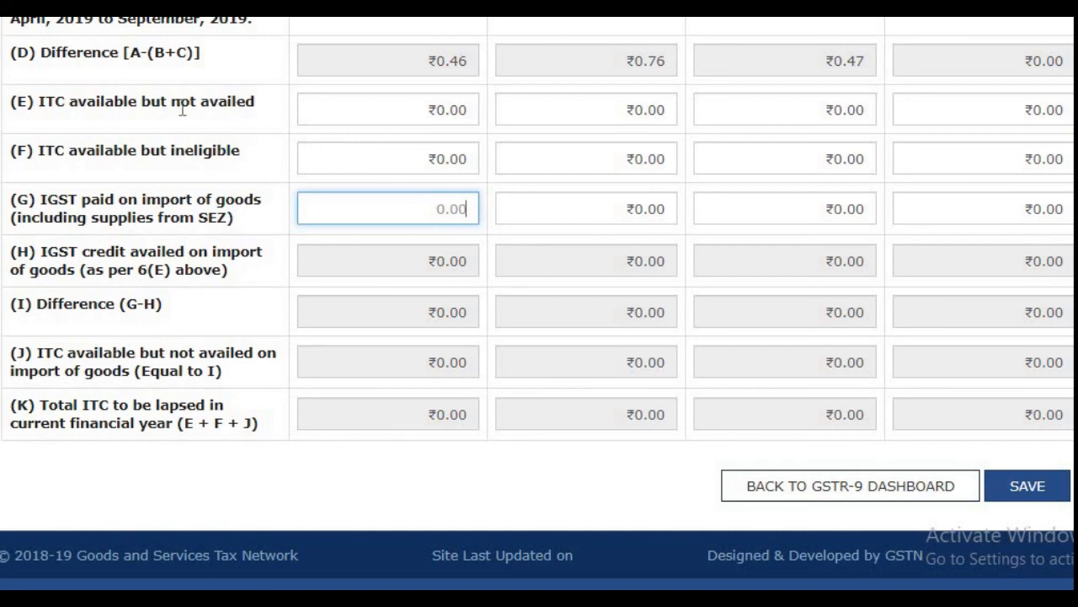
pyautogui.click(332, 112)
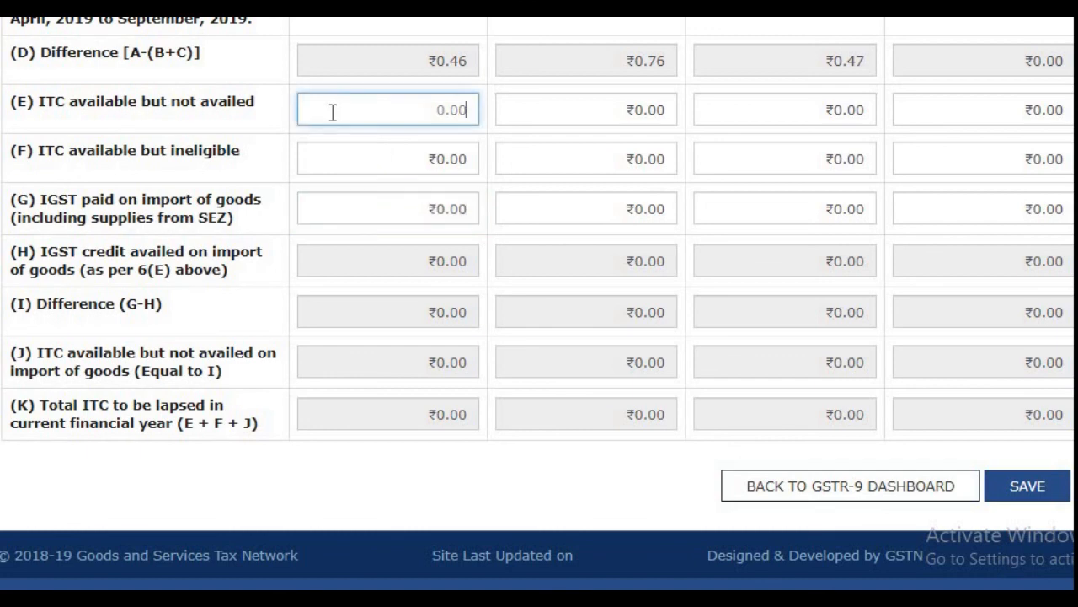
pyautogui.write('111313')
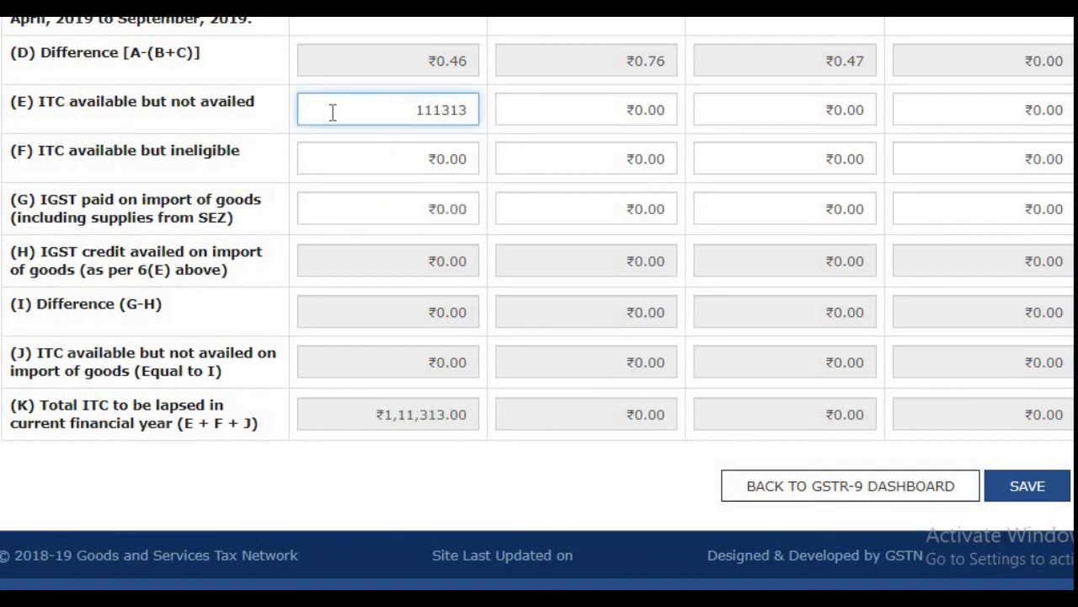
pyautogui.press('BackSpace')
pyautogui.press('BackSpace')
pyautogui.press('BackSpace')
pyautogui.press('BackSpace')
pyautogui.press('BackSpace')
pyautogui.press('BackSpace')
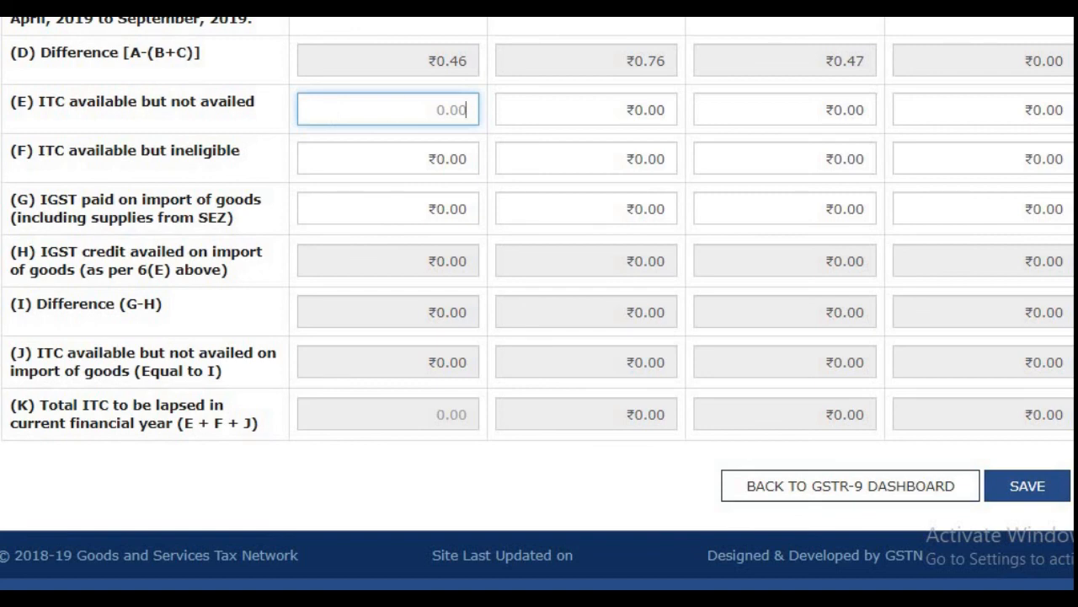
# Step: Review all rows of table 8, Other ITC related information, from (A) ITC as per GSTR-2A to (K) total ITC to be lapsed
pyautogui.scroll(6, 539, 303)
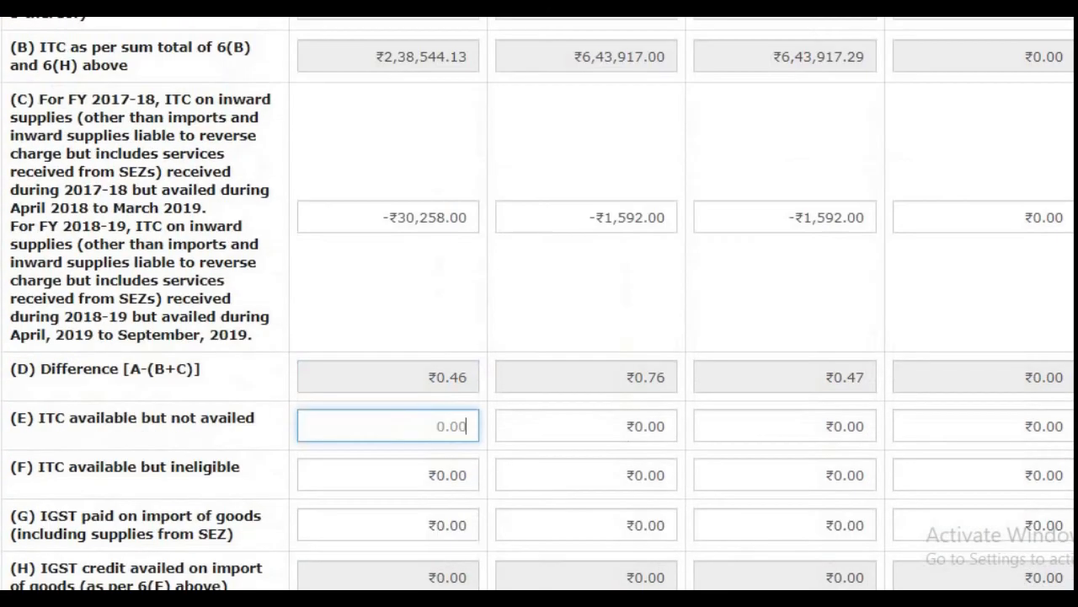
pyautogui.scroll(-1, 540, 303)
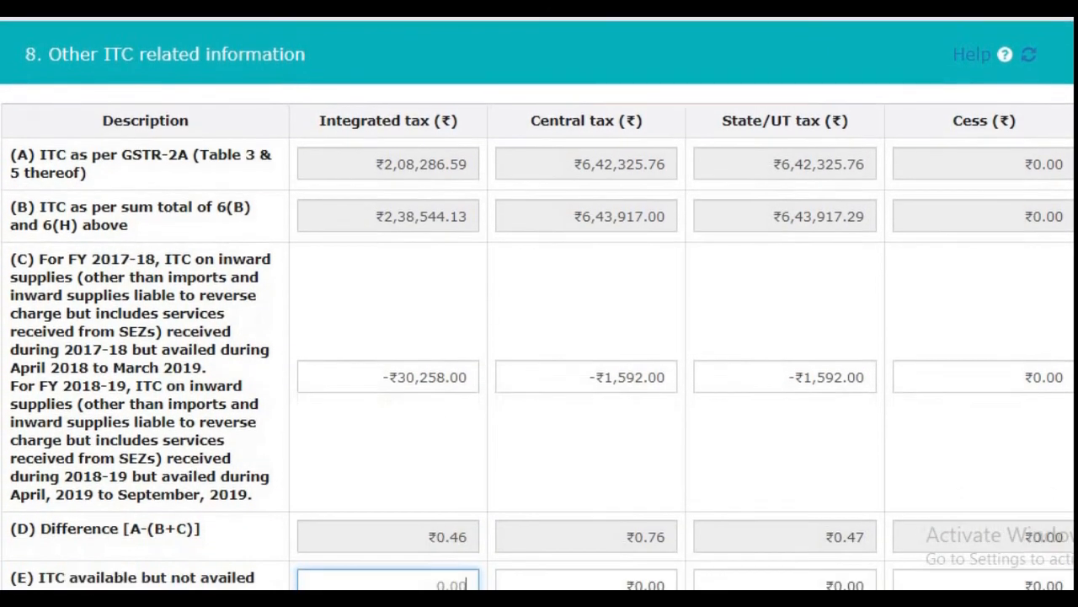
pyautogui.scroll(1, 539, 303)
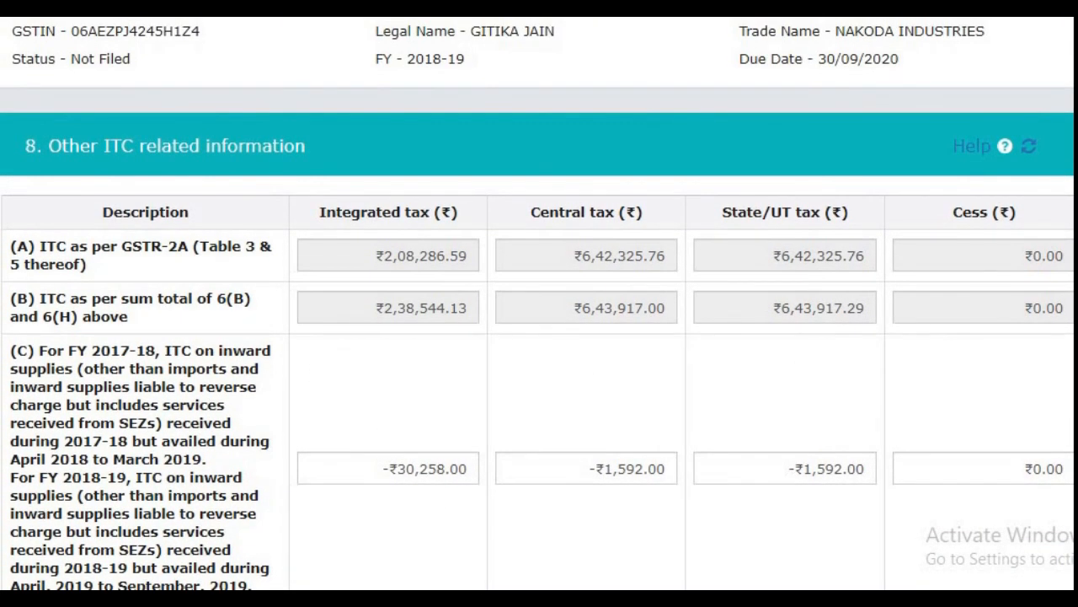
pyautogui.scroll(2, 539, 303)
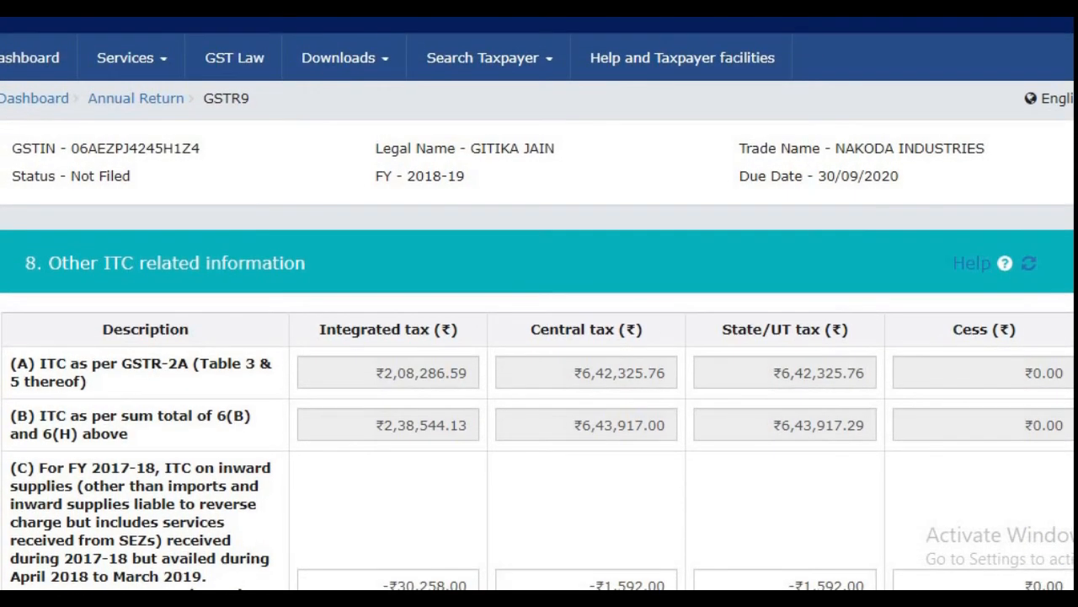
pyautogui.scroll(-1, 539, 303)
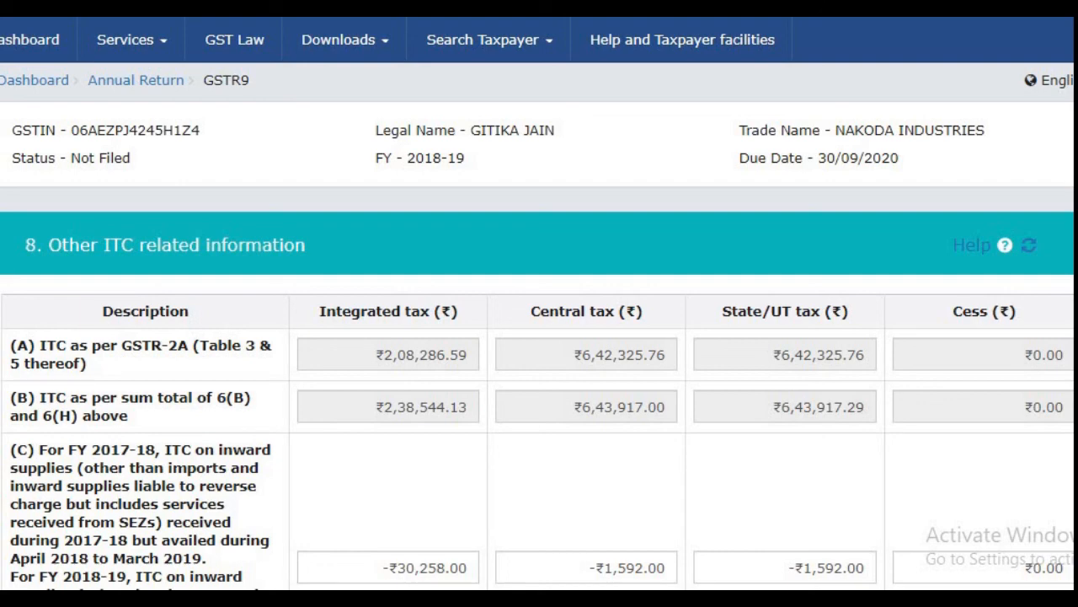
pyautogui.scroll(-4, 539, 304)
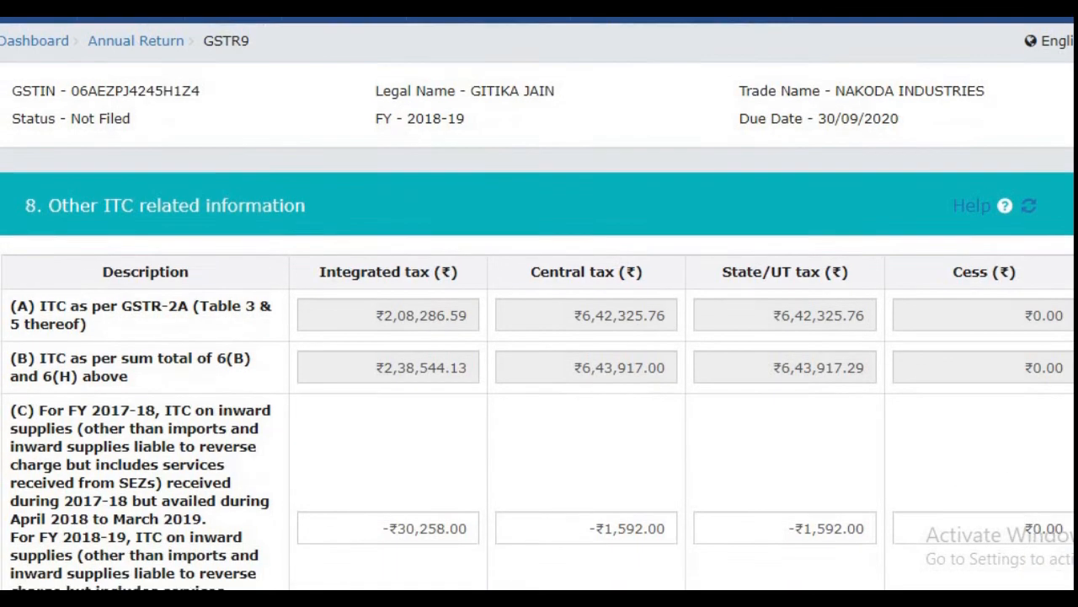
pyautogui.scroll(-3, 539, 303)
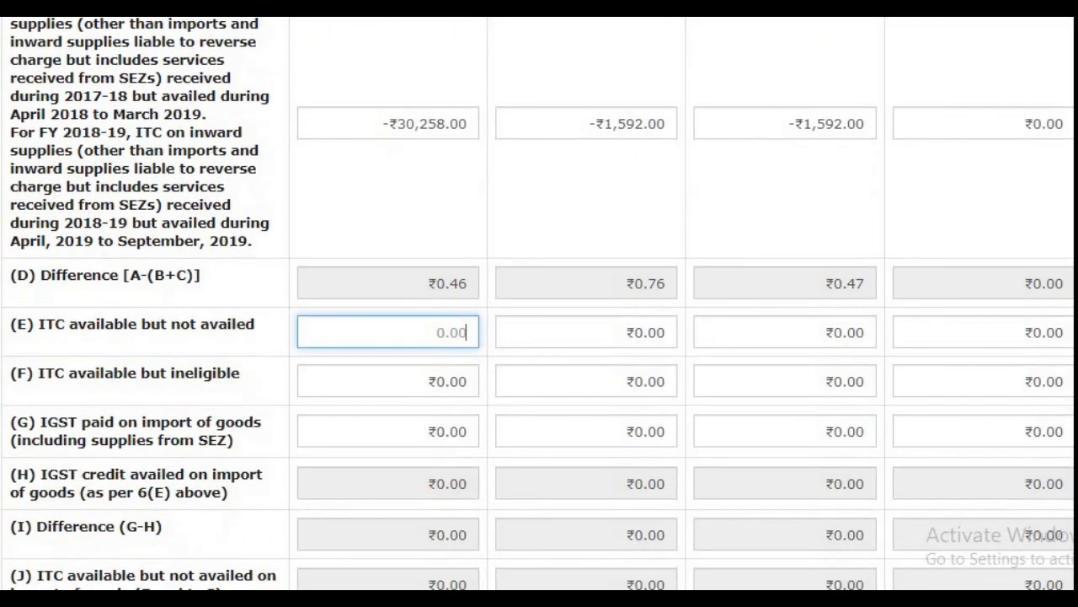
pyautogui.scroll(-1, 539, 304)
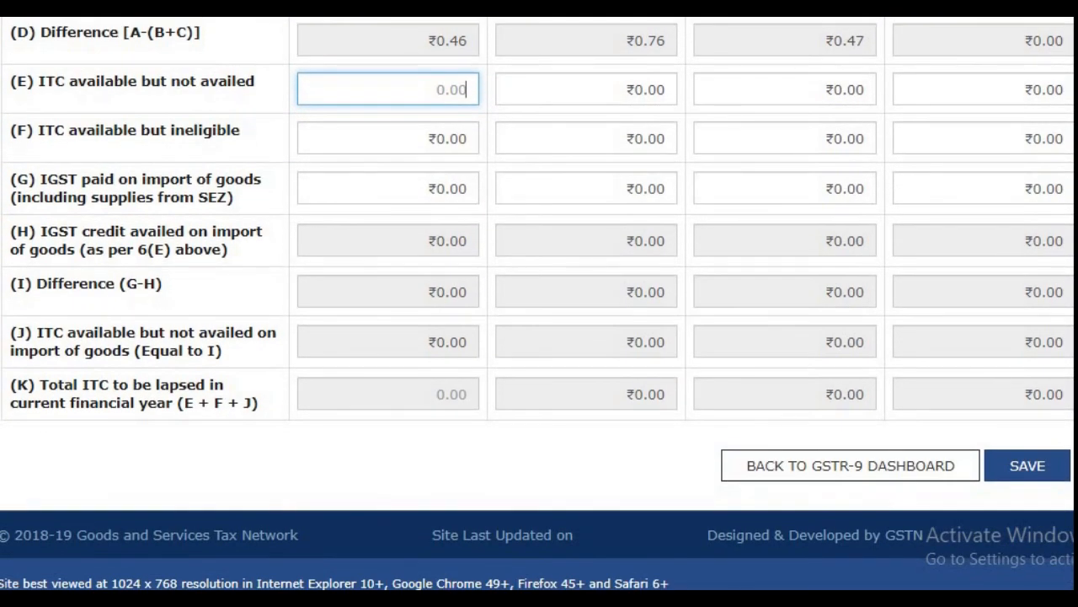
pyautogui.scroll(2, 539, 303)
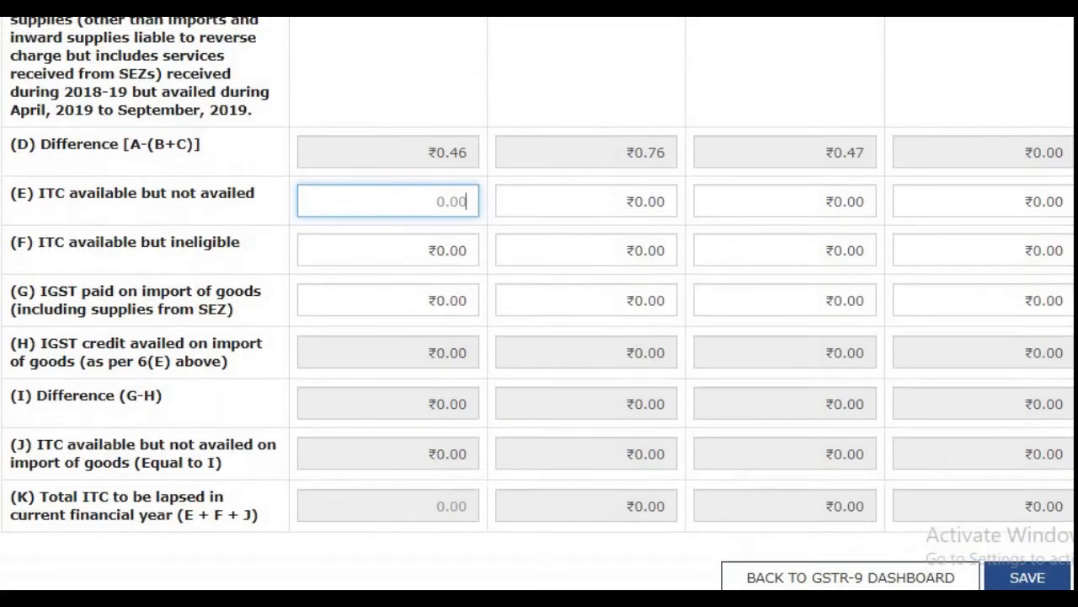
# Step: Save the table 8 Other ITC related information
pyautogui.scroll(-2, 539, 303)
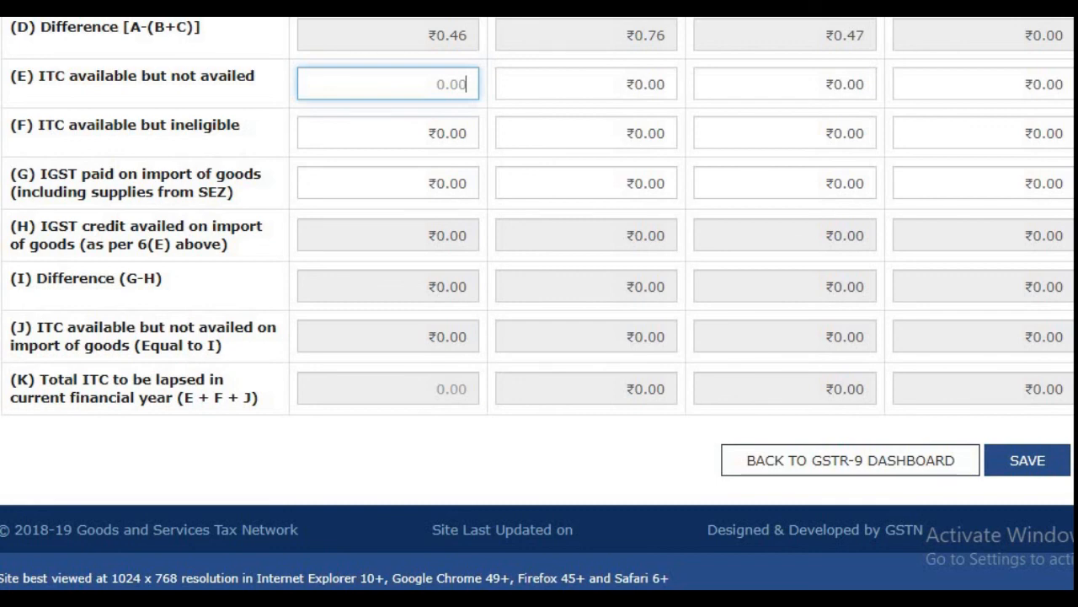
pyautogui.click(1032, 460)
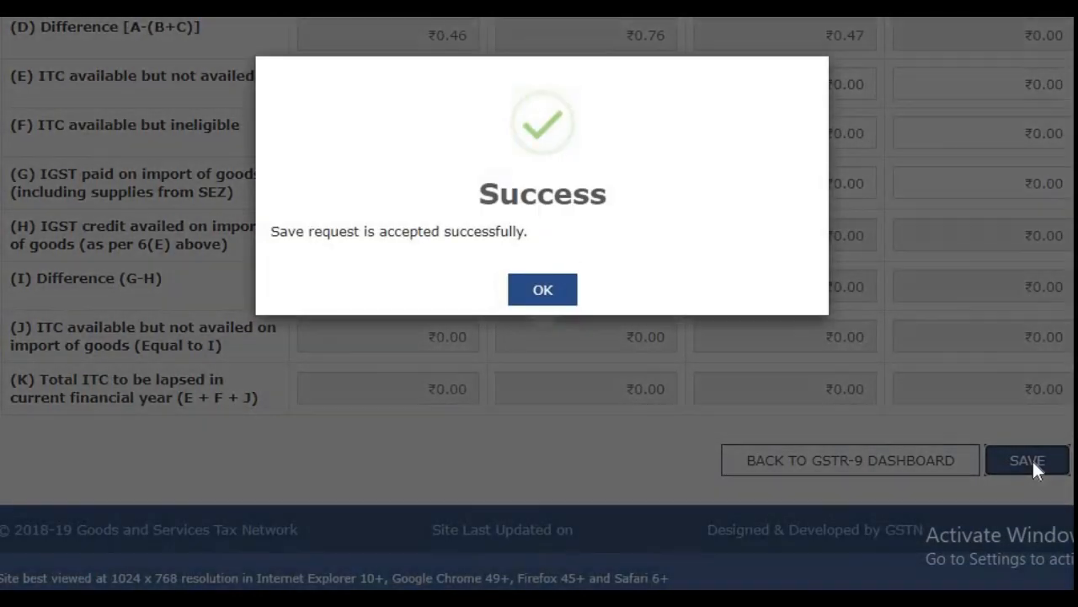